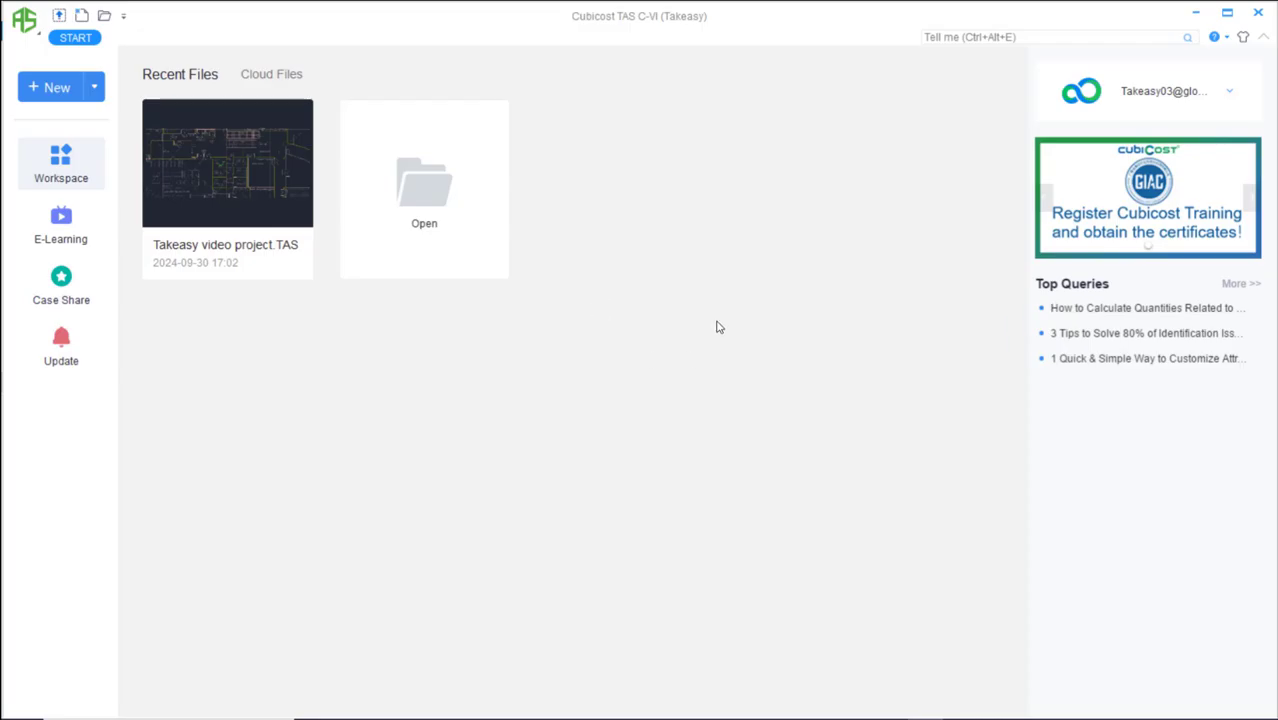
Create a new blank project from the start workspace.
mouse_move(251, 190)
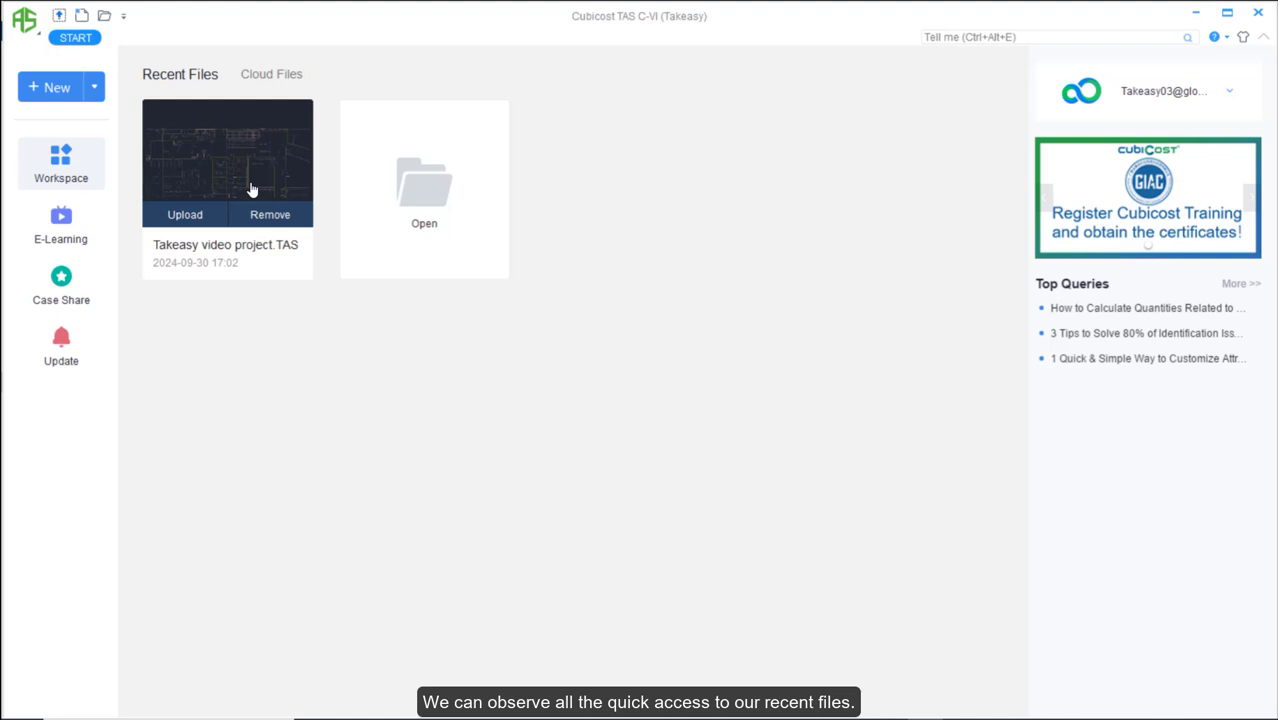
click(251, 188)
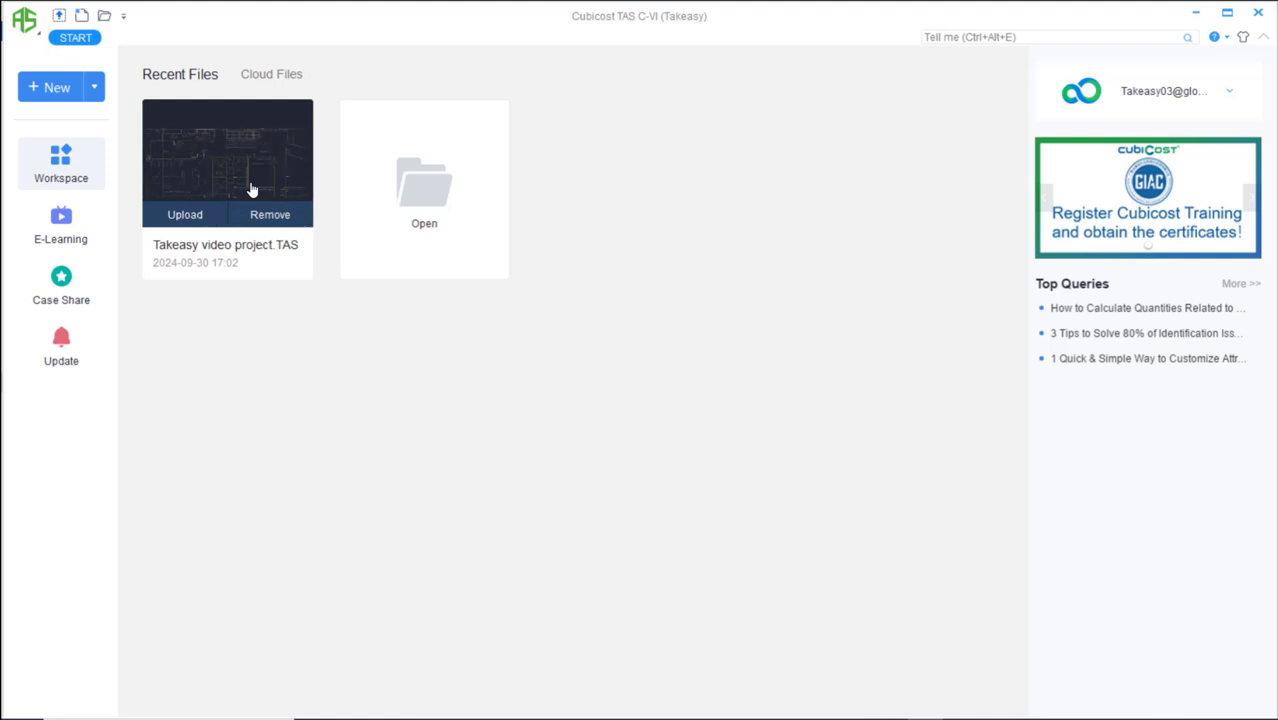
double_click(251, 188)
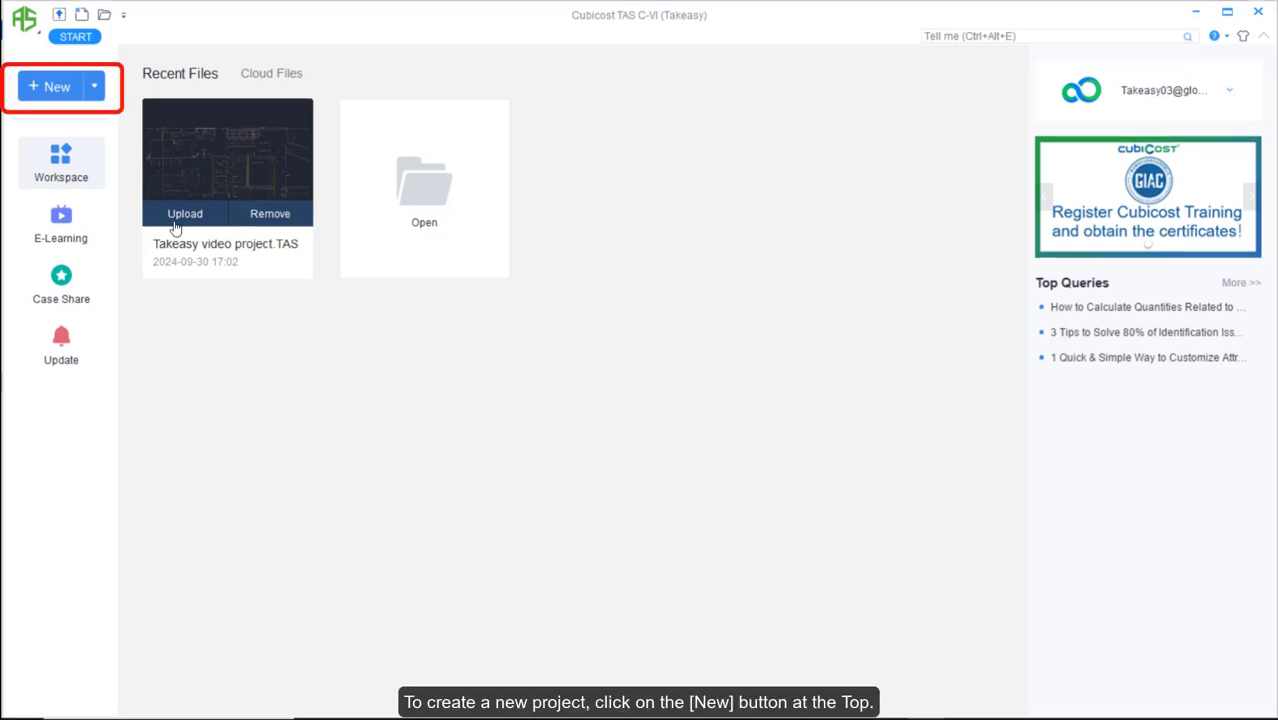
click(41, 90)
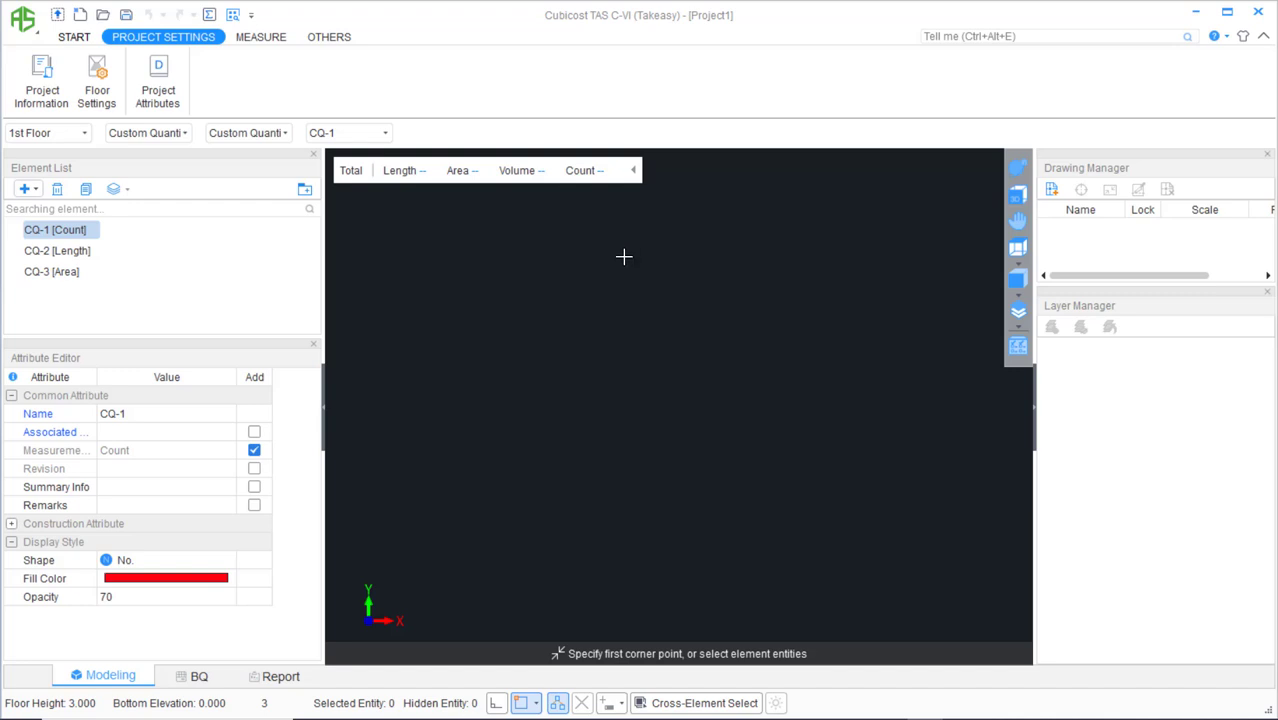
In the project's floor settings, insert three upper floors above the 1st Floor.
click(163, 37)
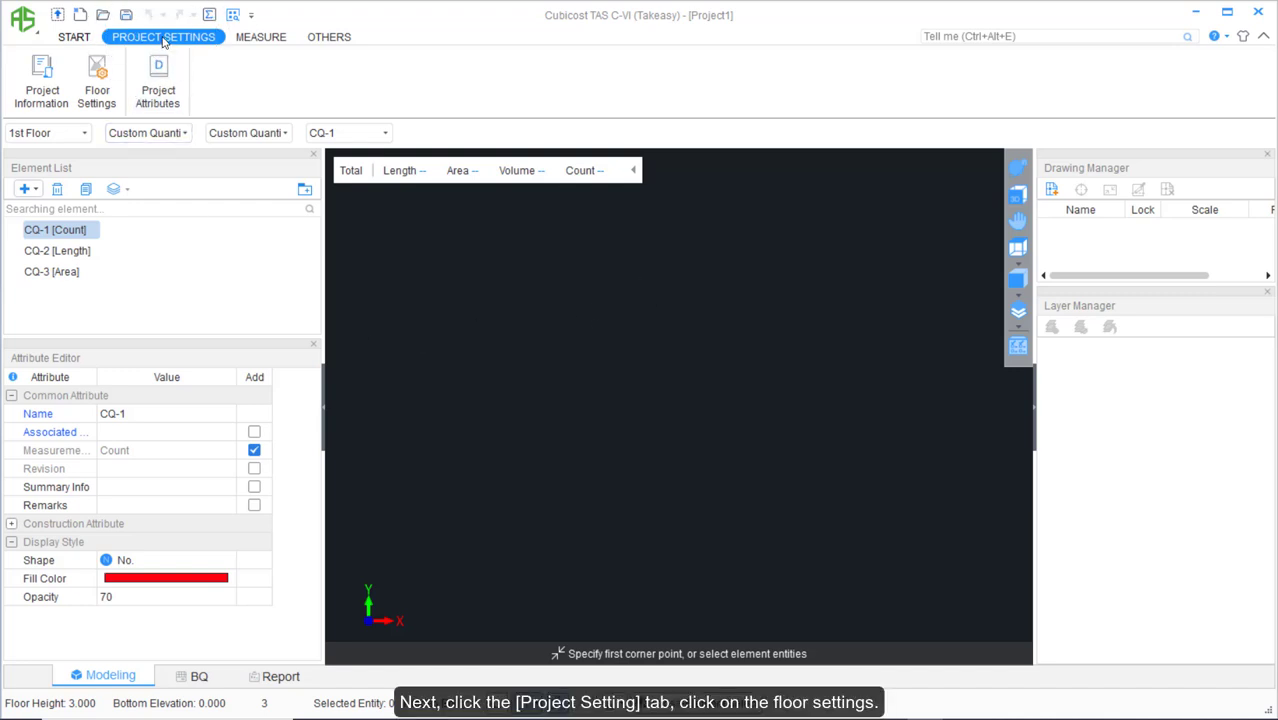
click(104, 100)
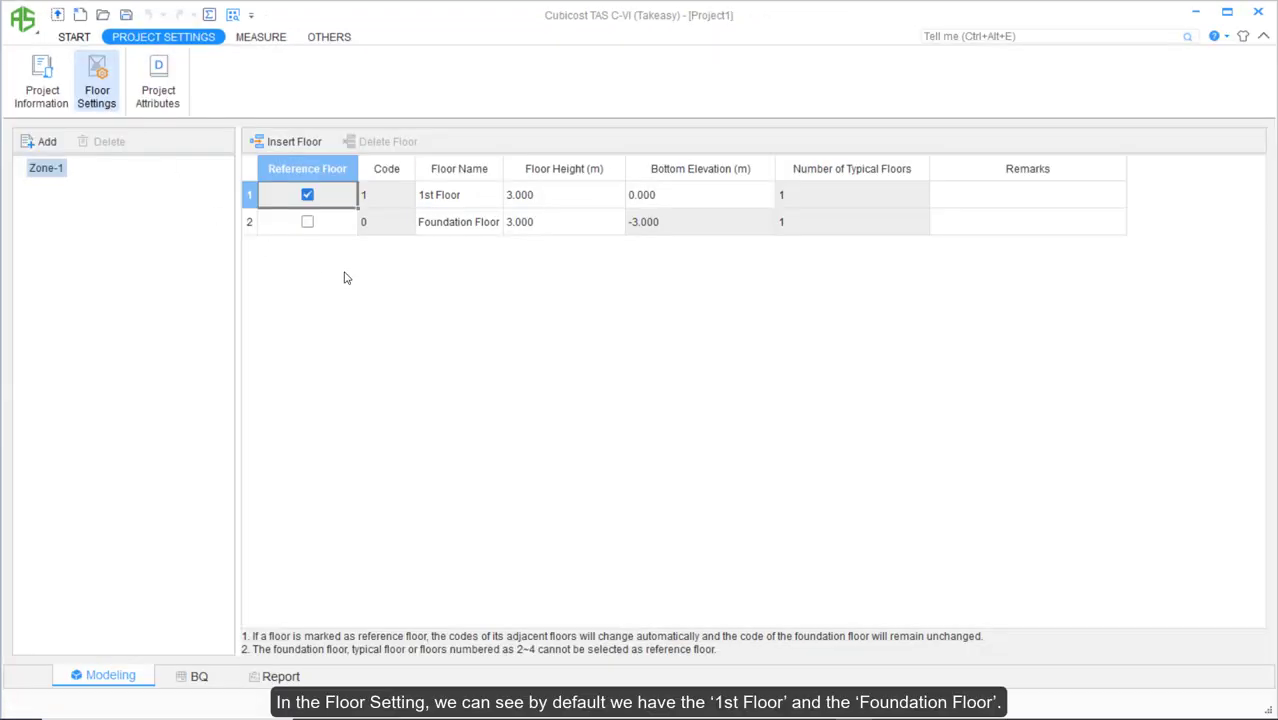
click(475, 205)
click(473, 229)
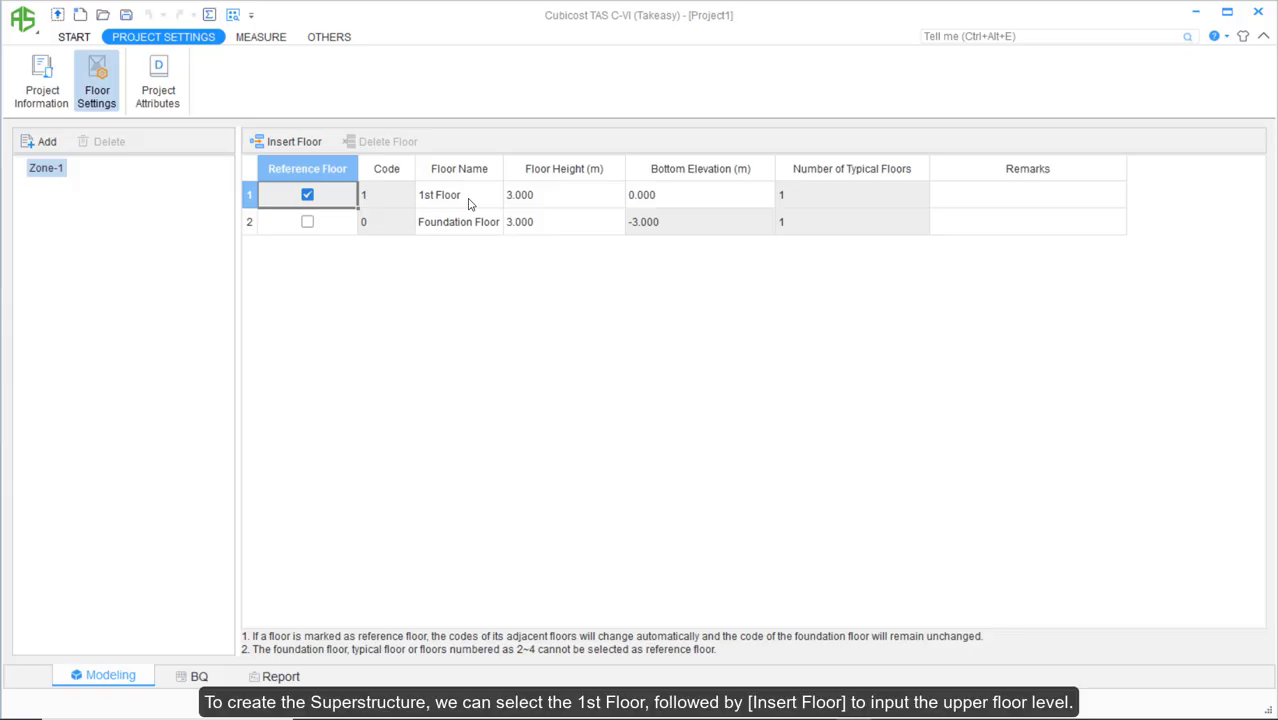
click(466, 199)
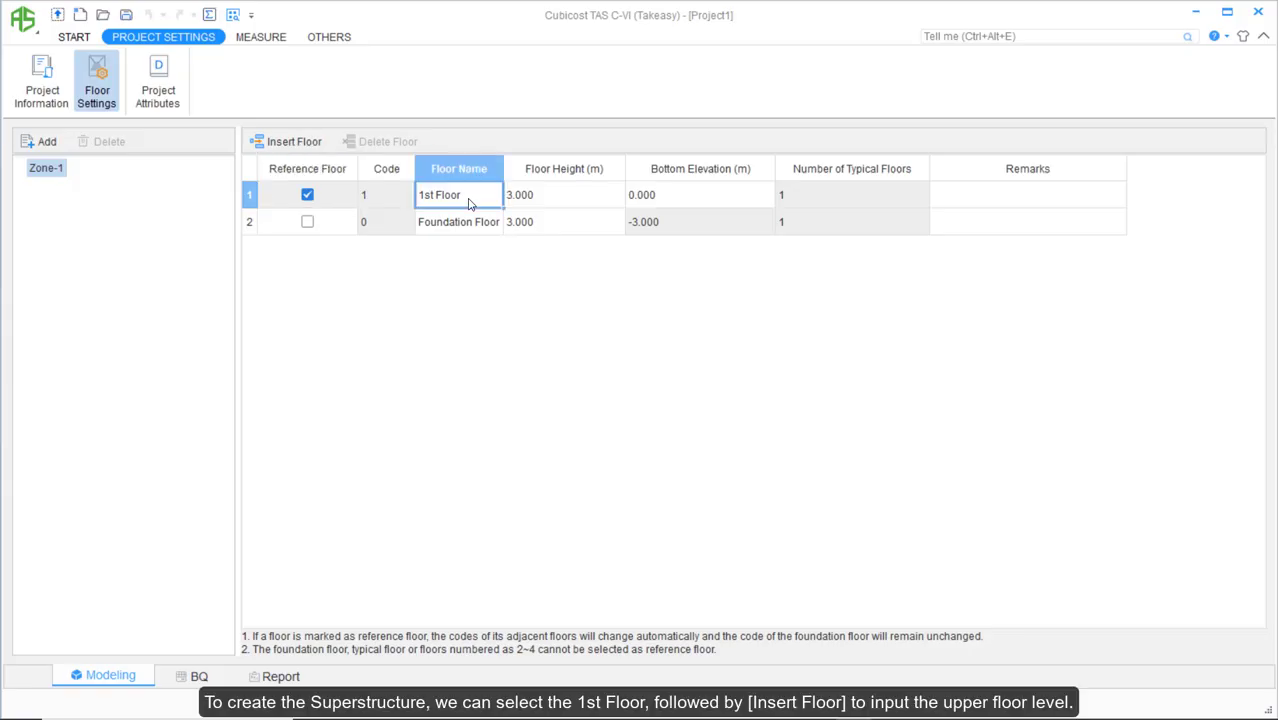
click(289, 143)
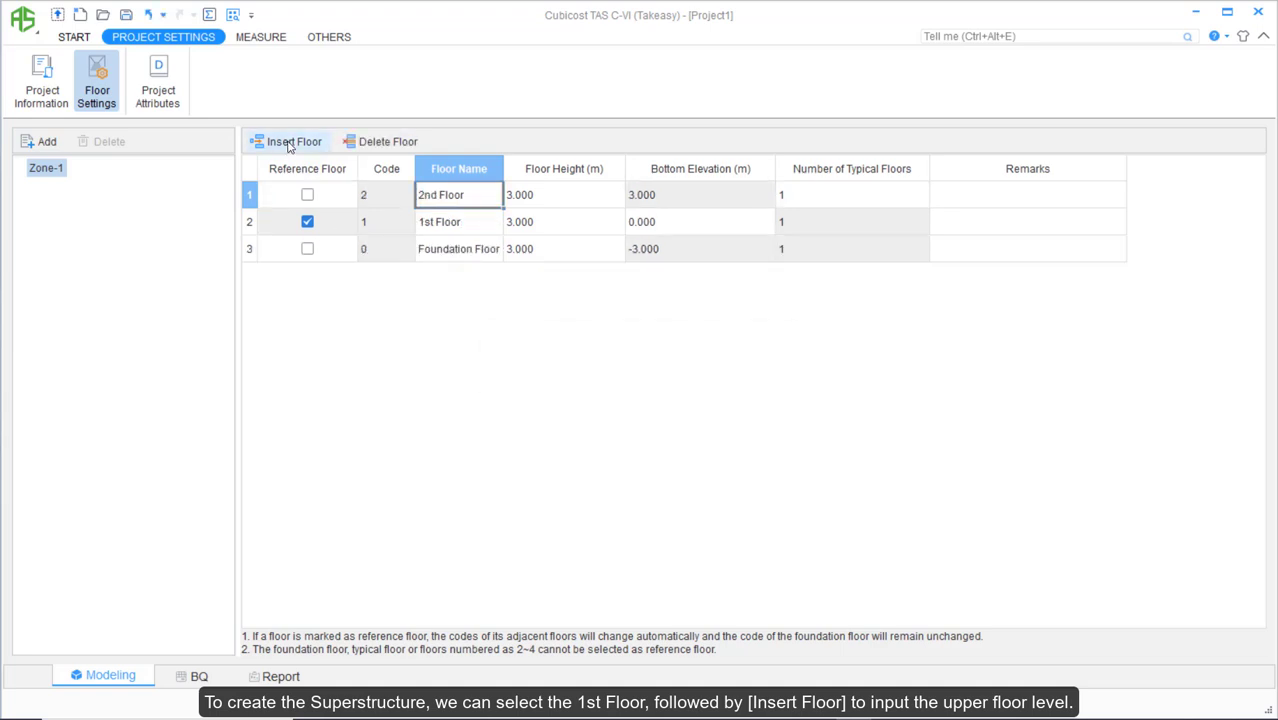
click(289, 143)
click(289, 143)
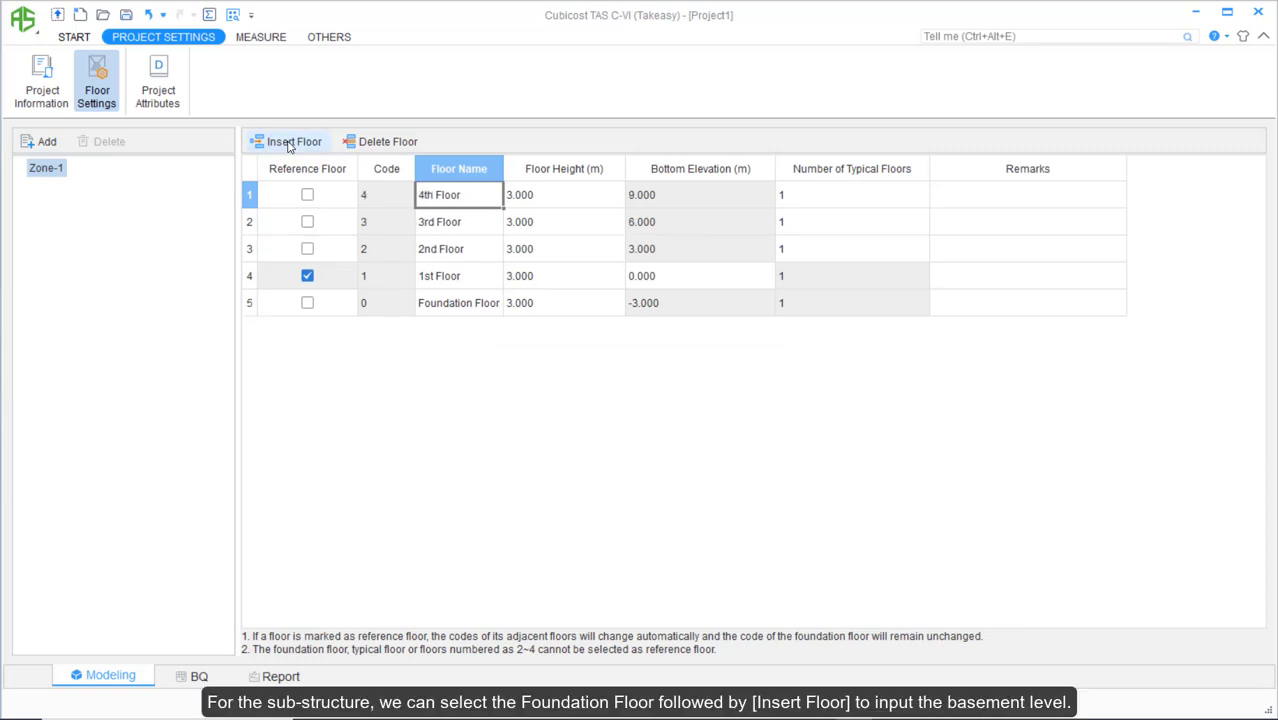
Insert two basement levels between the 1st Floor and the Foundation Floor.
click(463, 311)
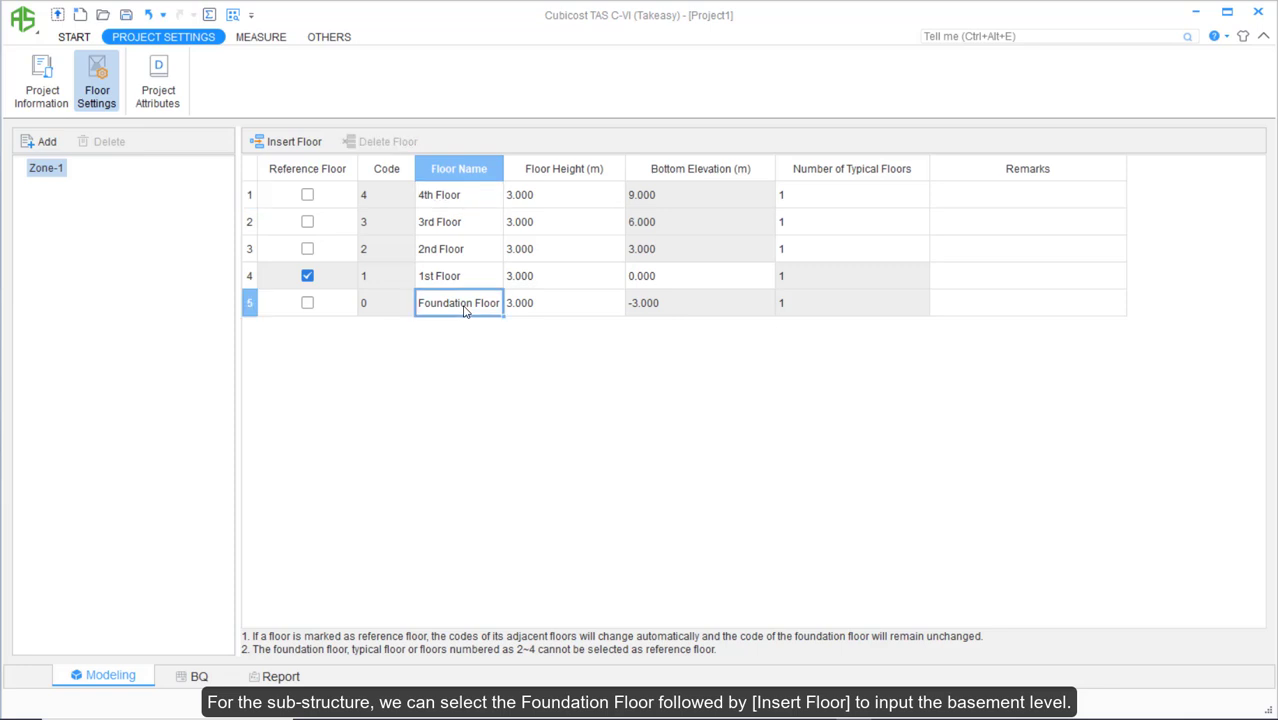
click(281, 143)
click(281, 143)
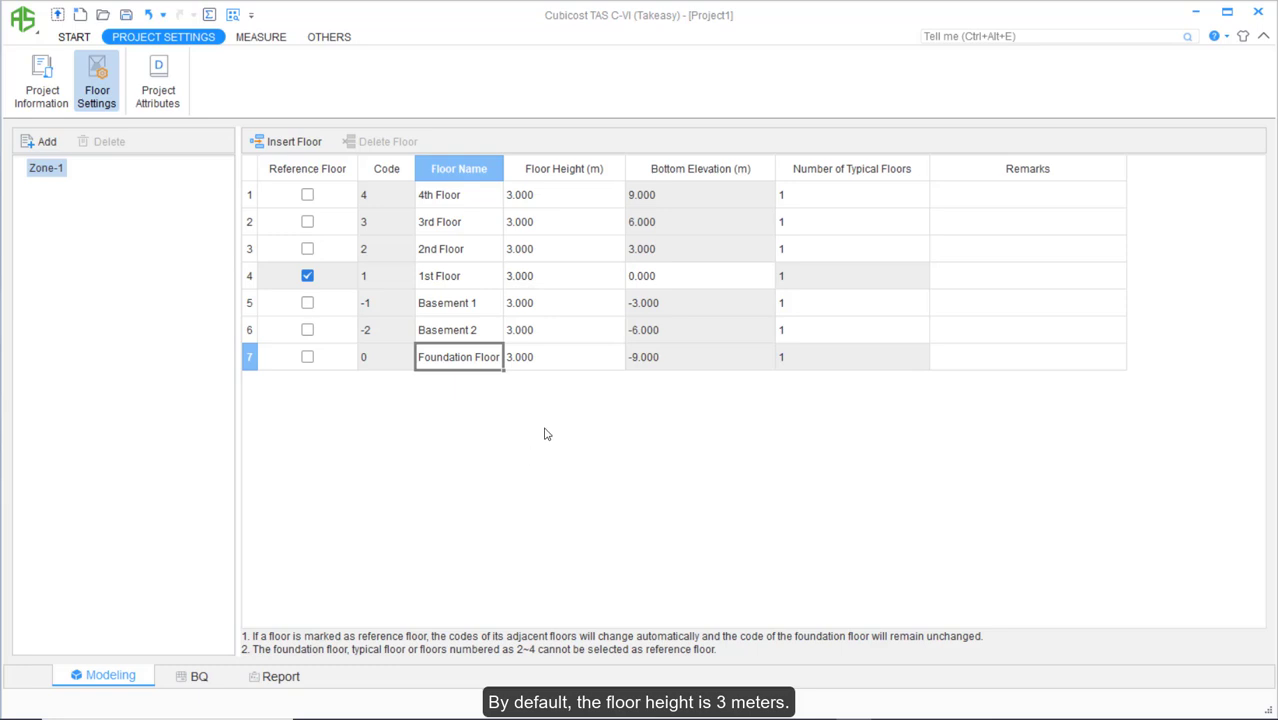
Set the floor height of the 1st Floor to 4.5 m.
click(559, 261)
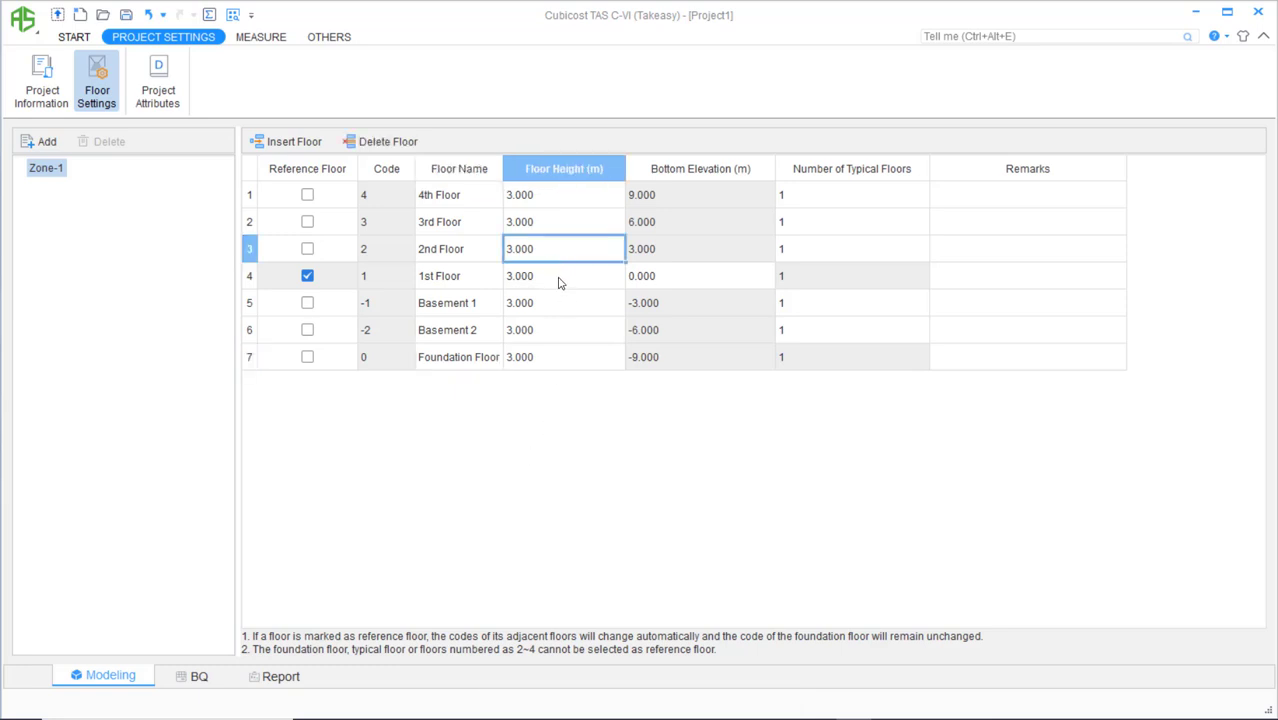
click(560, 283)
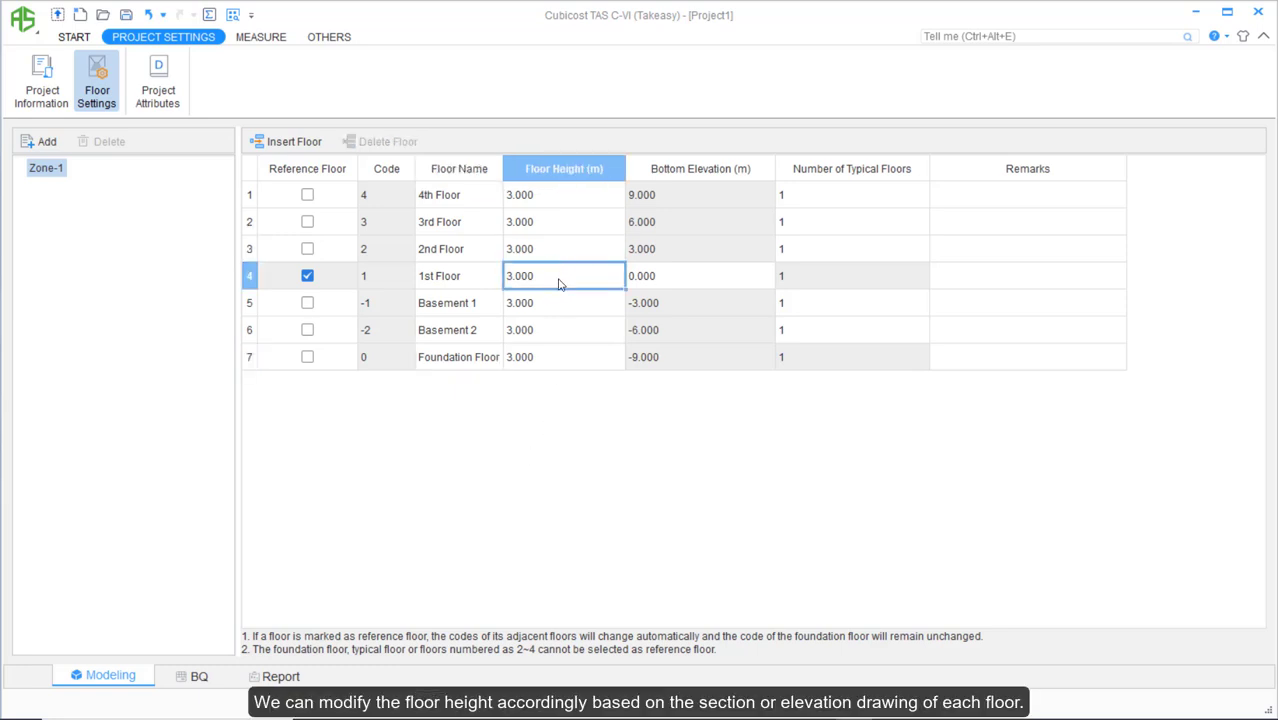
click(559, 284)
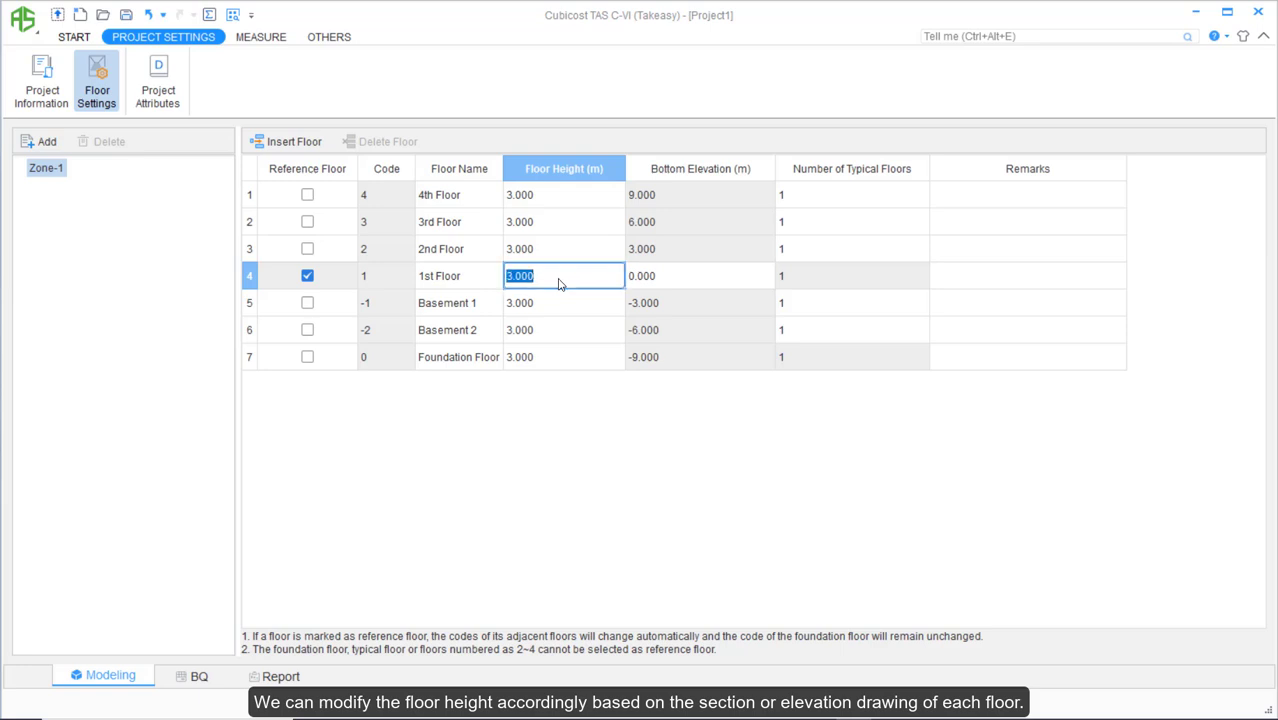
text(4.5)
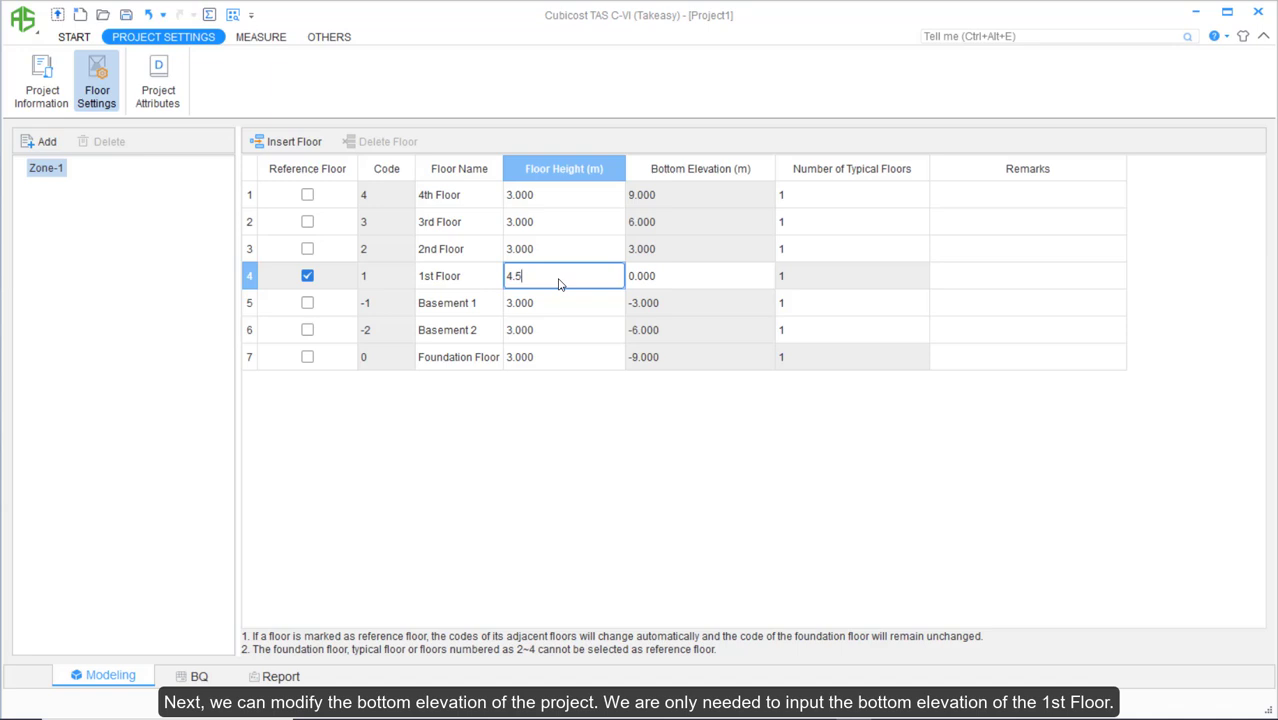
key(Tab)
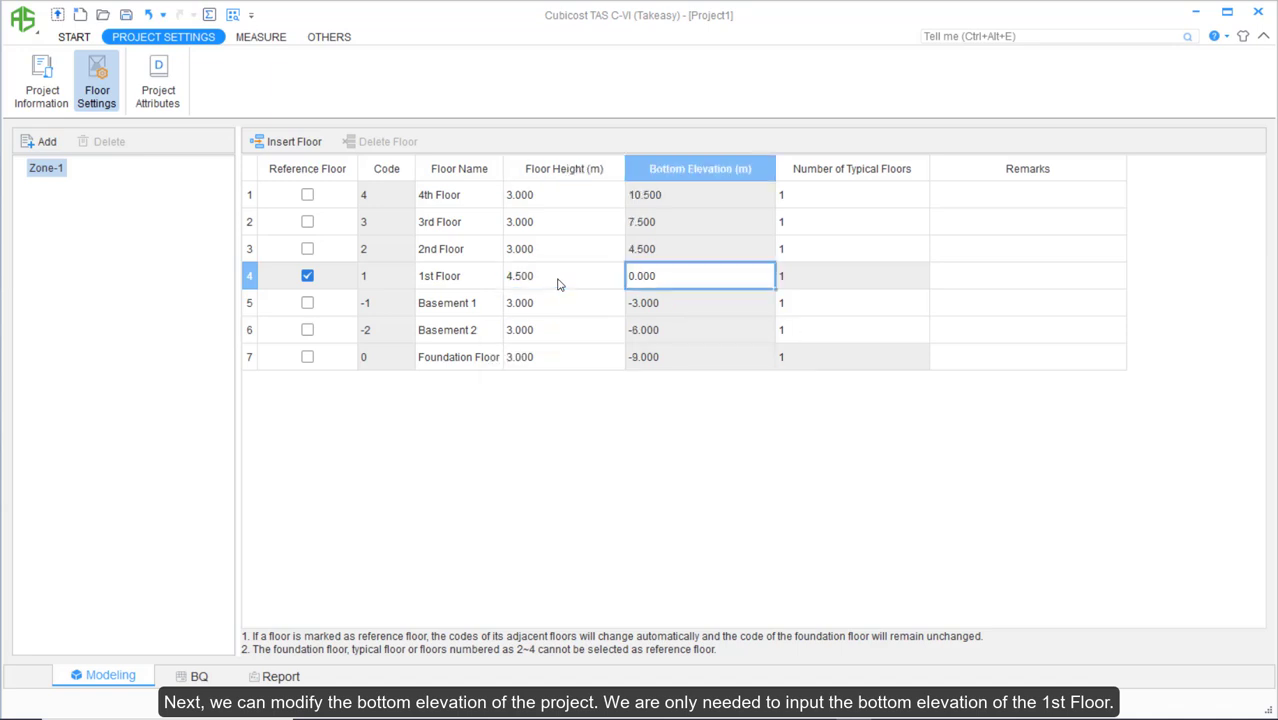
Set the bottom elevation of the 1st Floor to 120 m.
double_click(672, 287)
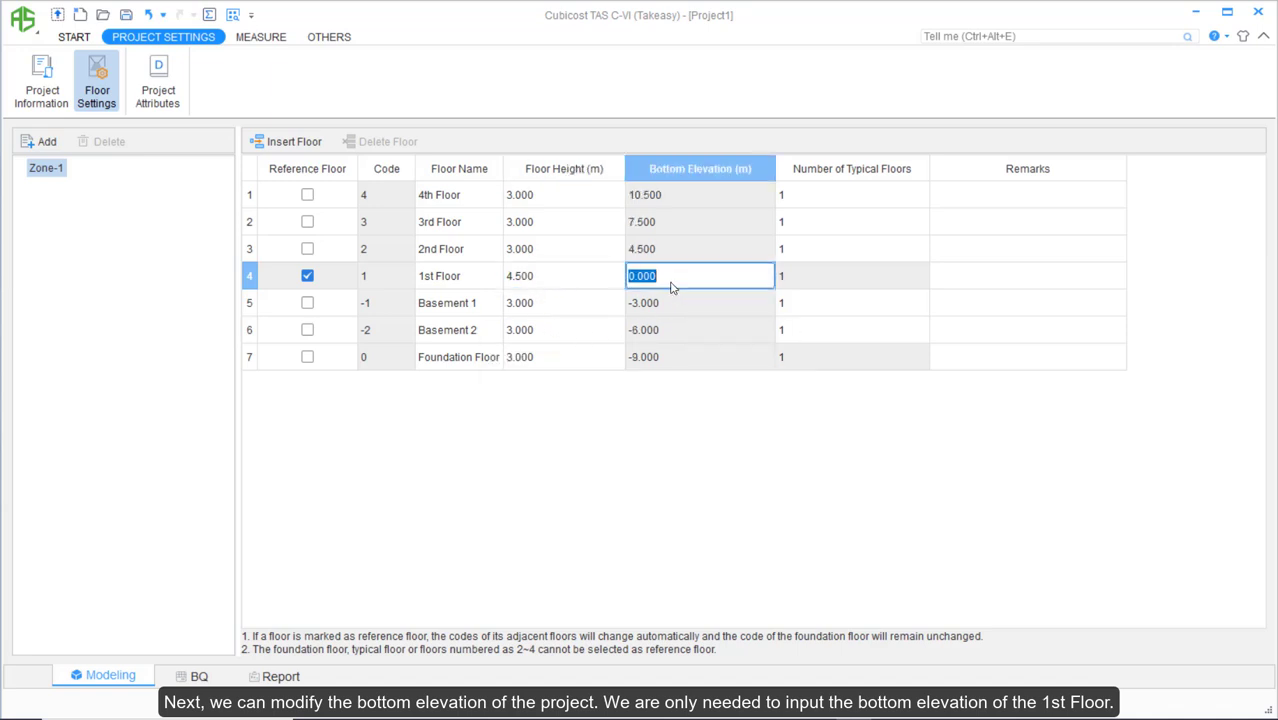
text(120)
key(Tab)
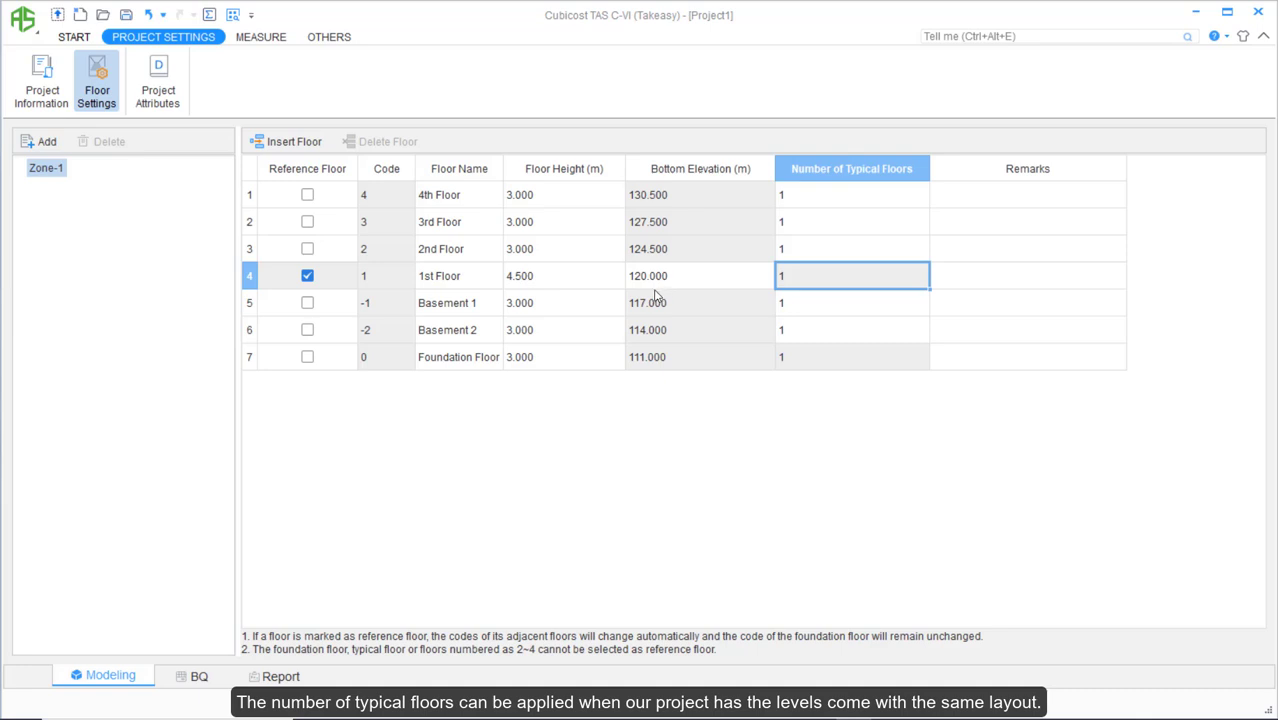
Set the number of typical floors for the 3rd Floor to 3.
click(851, 252)
click(843, 227)
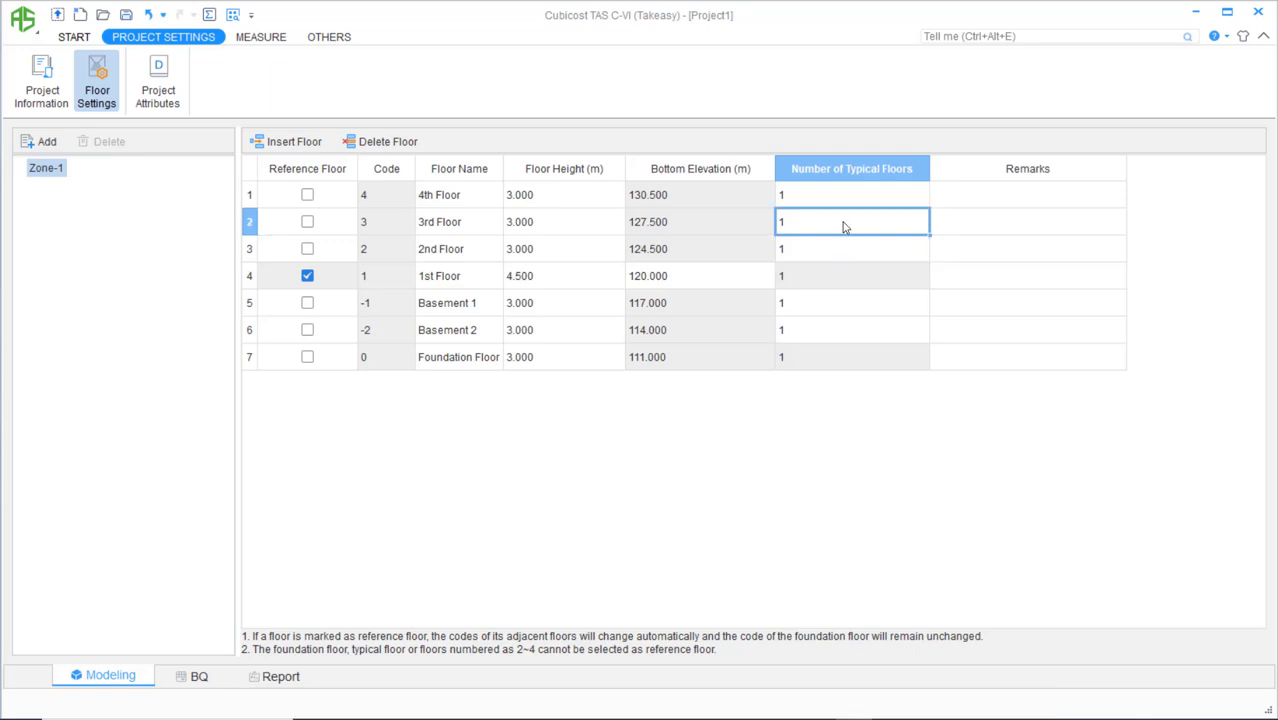
click(843, 227)
text(3)
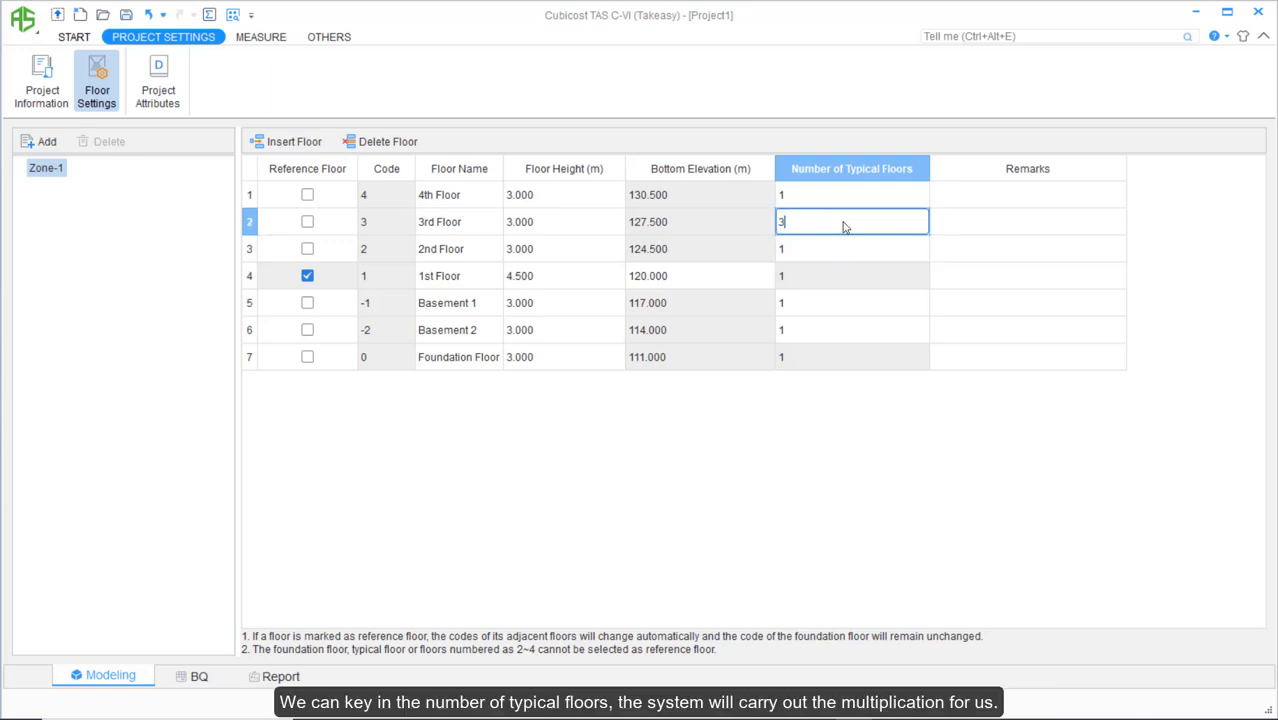
click(779, 443)
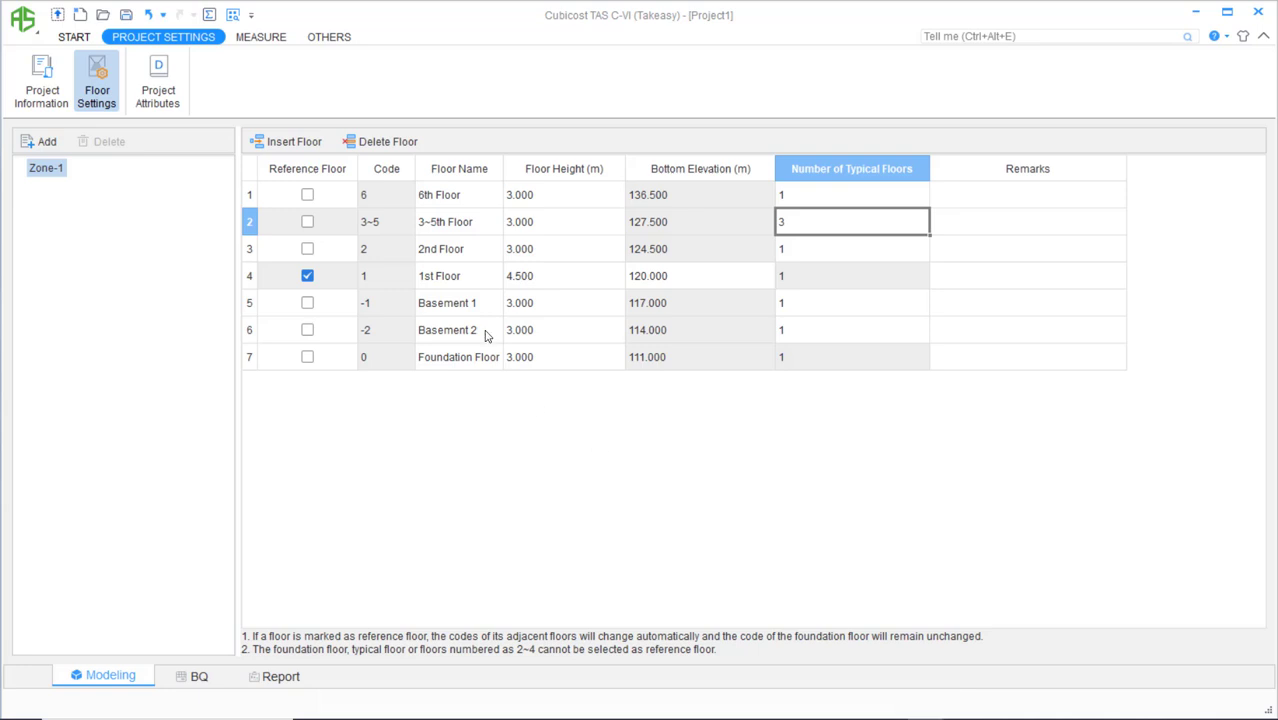
Return to the modeling view and display both the Drawing Manager and the Layer Manager.
click(327, 40)
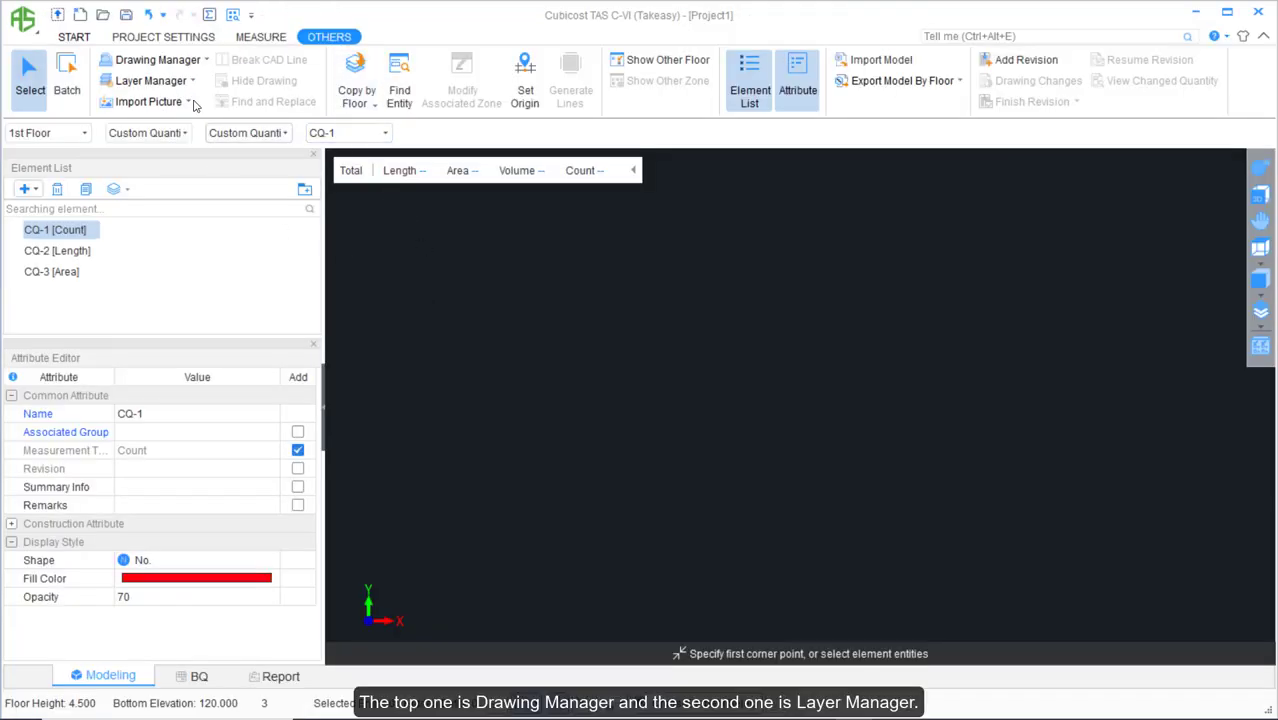
click(173, 66)
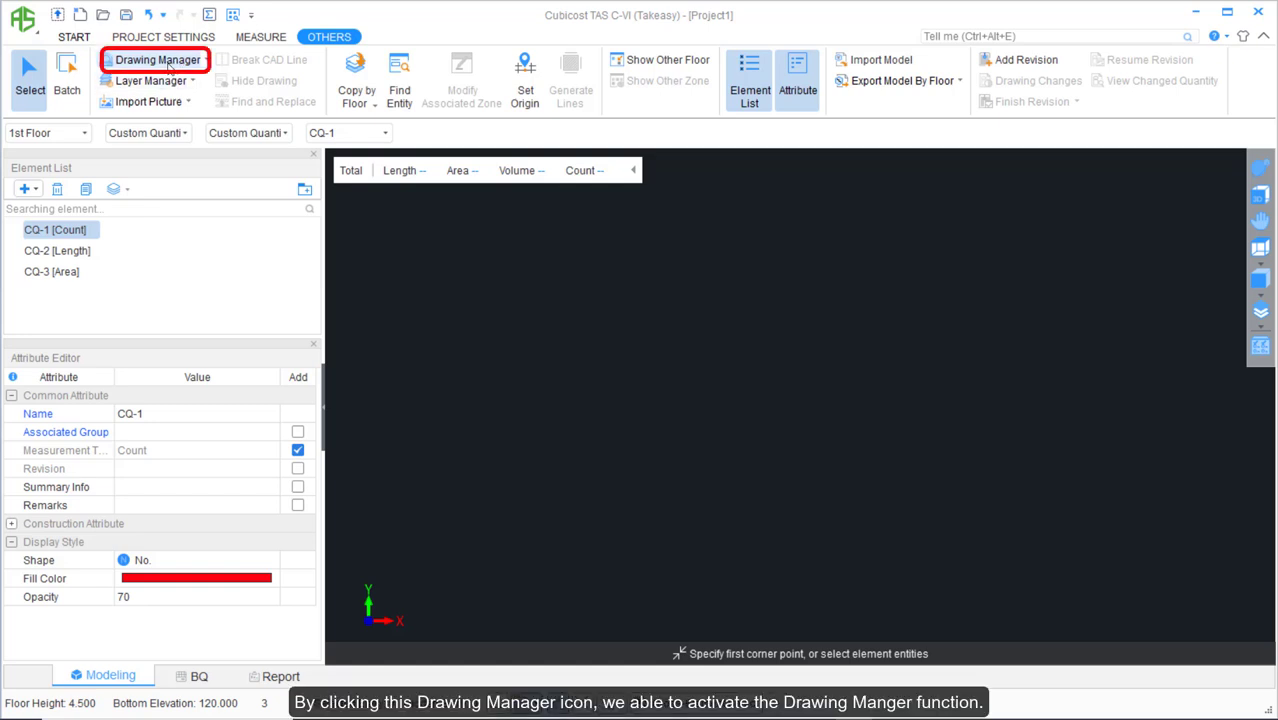
click(168, 66)
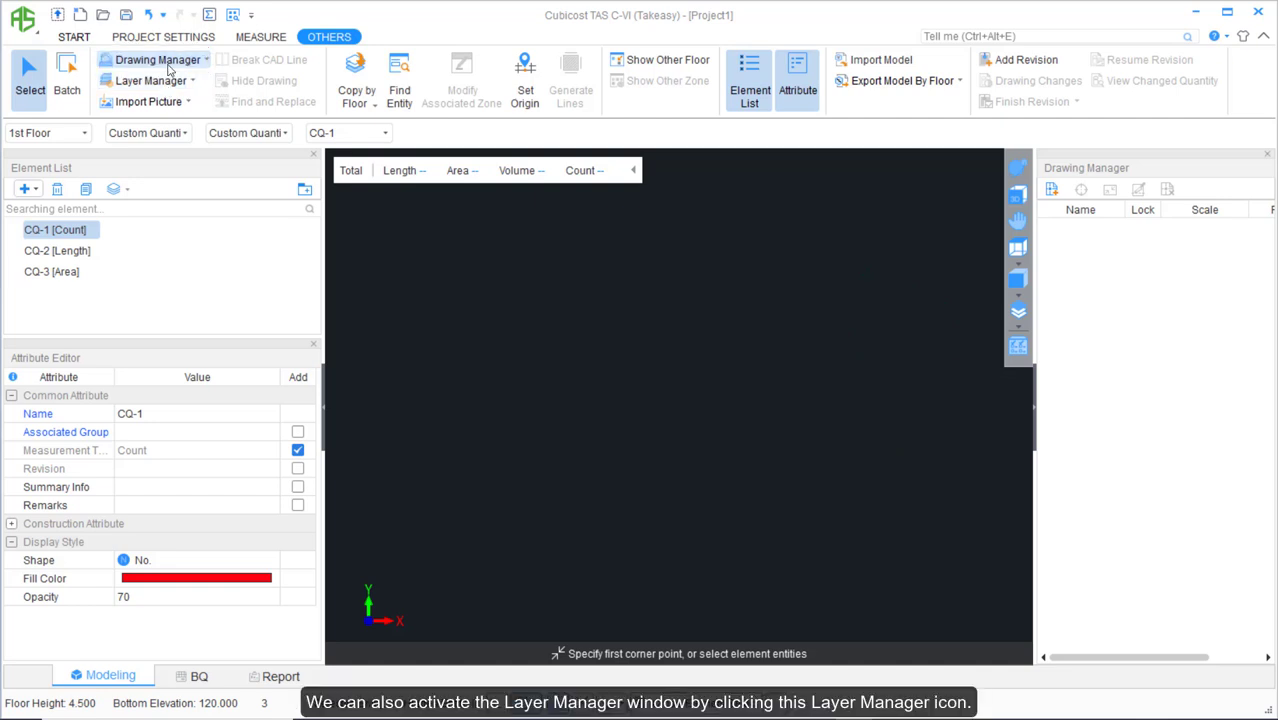
click(166, 86)
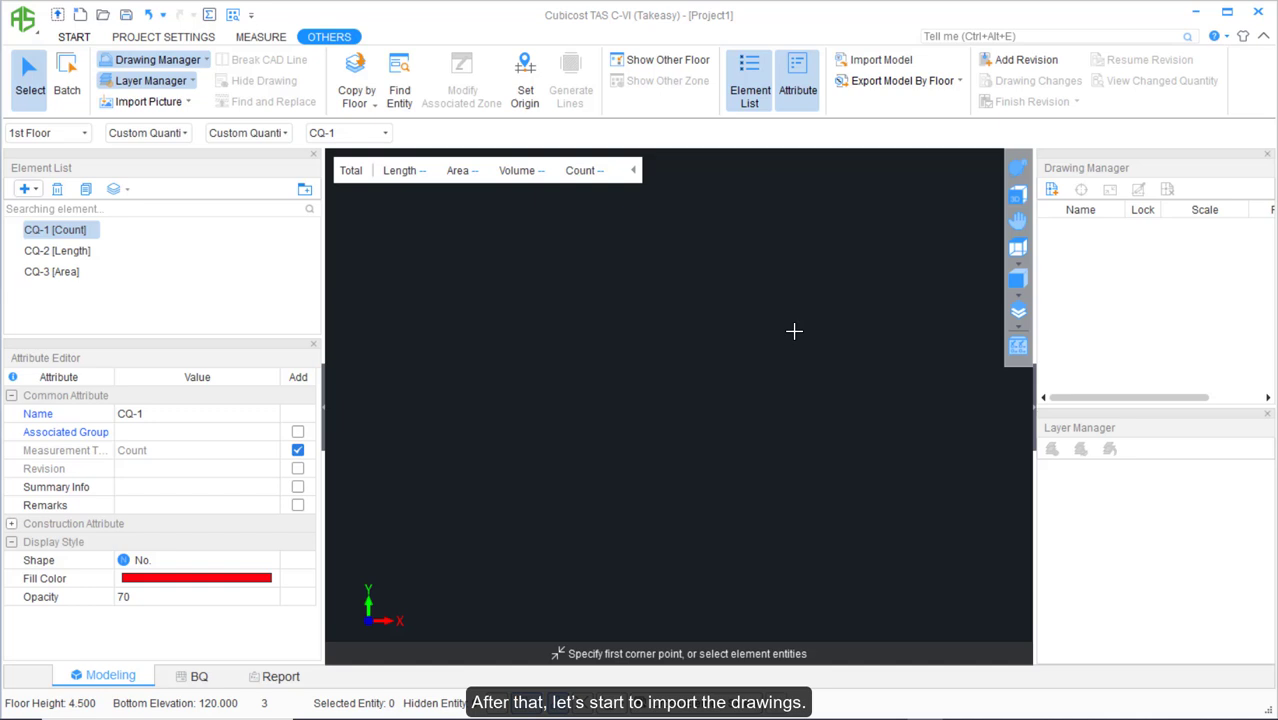
Add page 9 of Structural Tender Drawings.pdf to the project as a drawing.
click(207, 64)
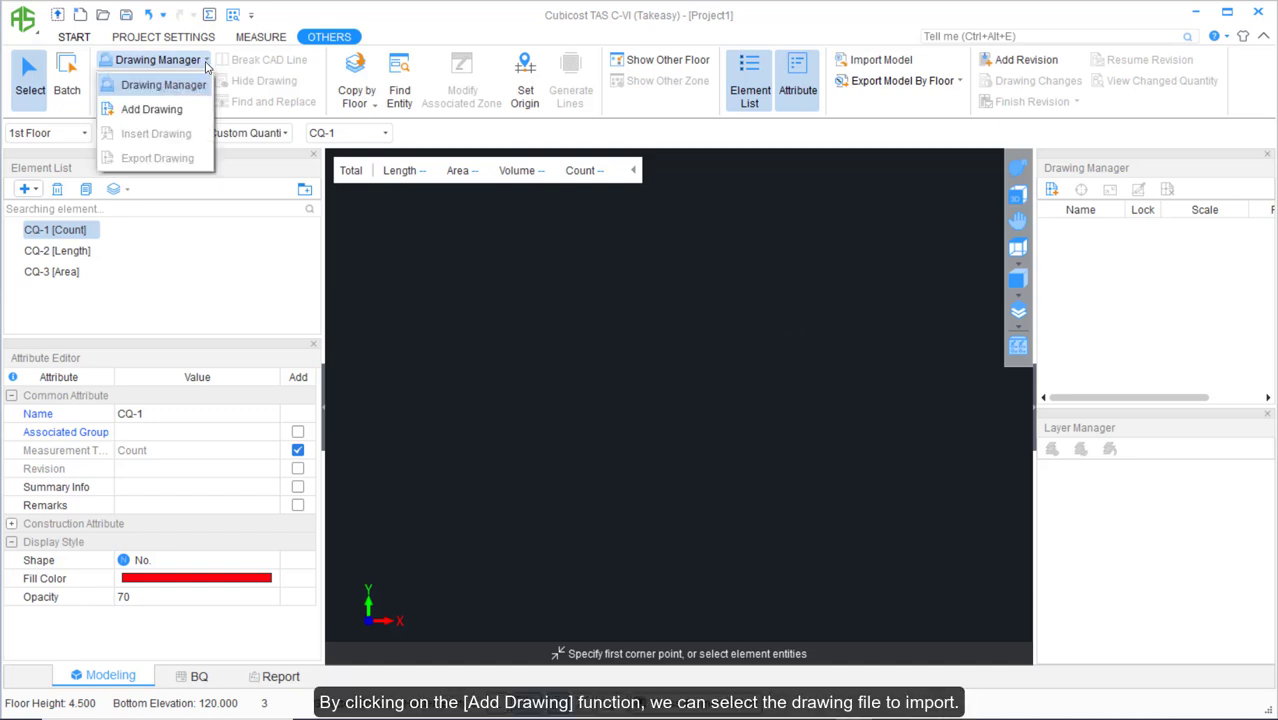
click(172, 110)
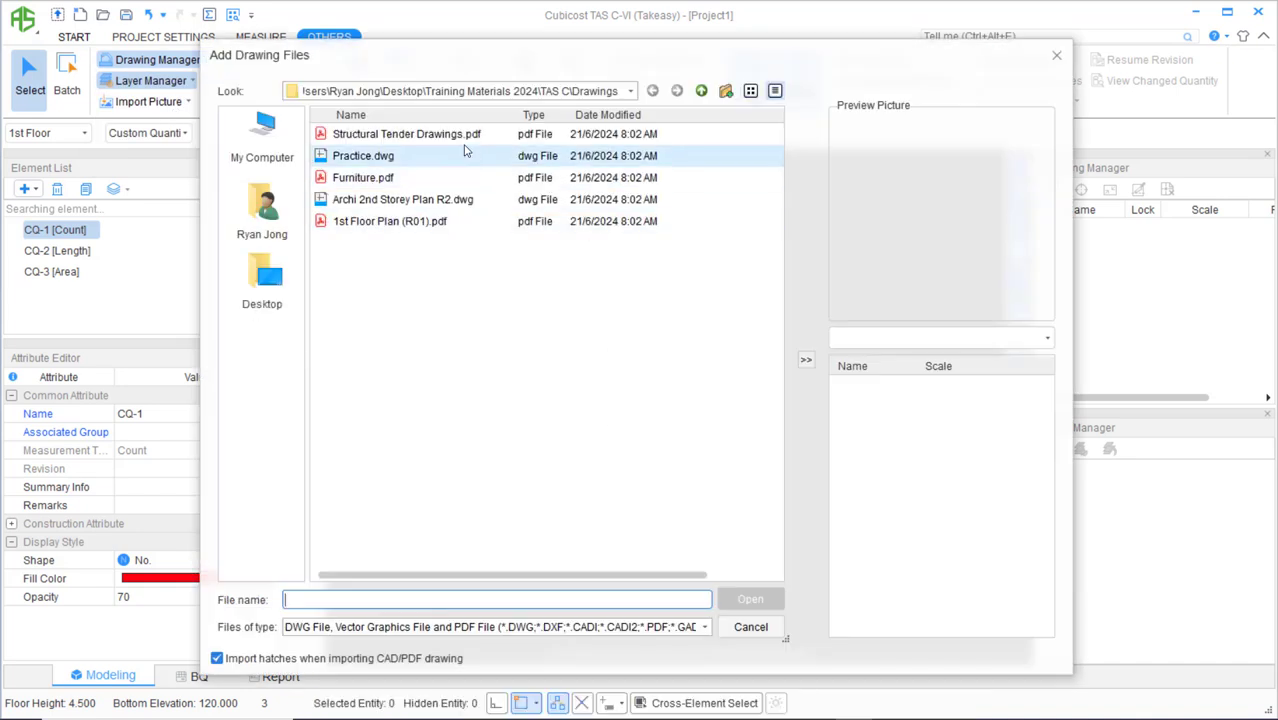
click(455, 137)
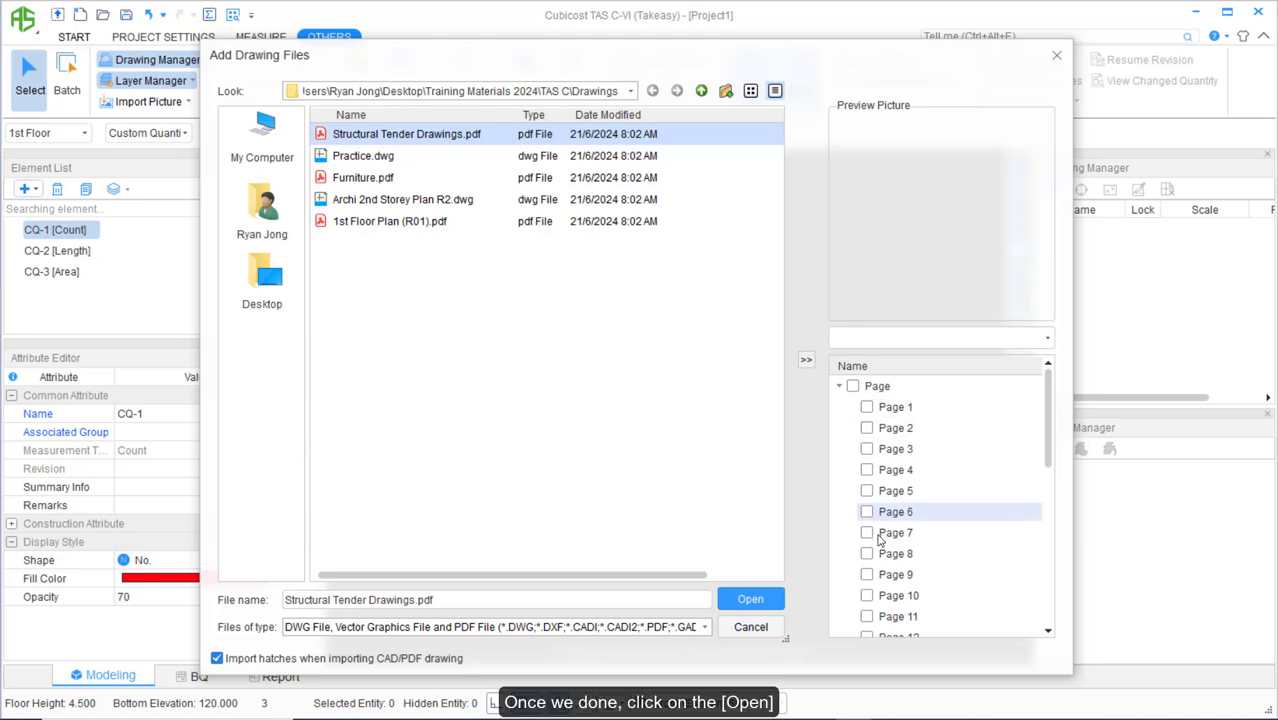
click(867, 575)
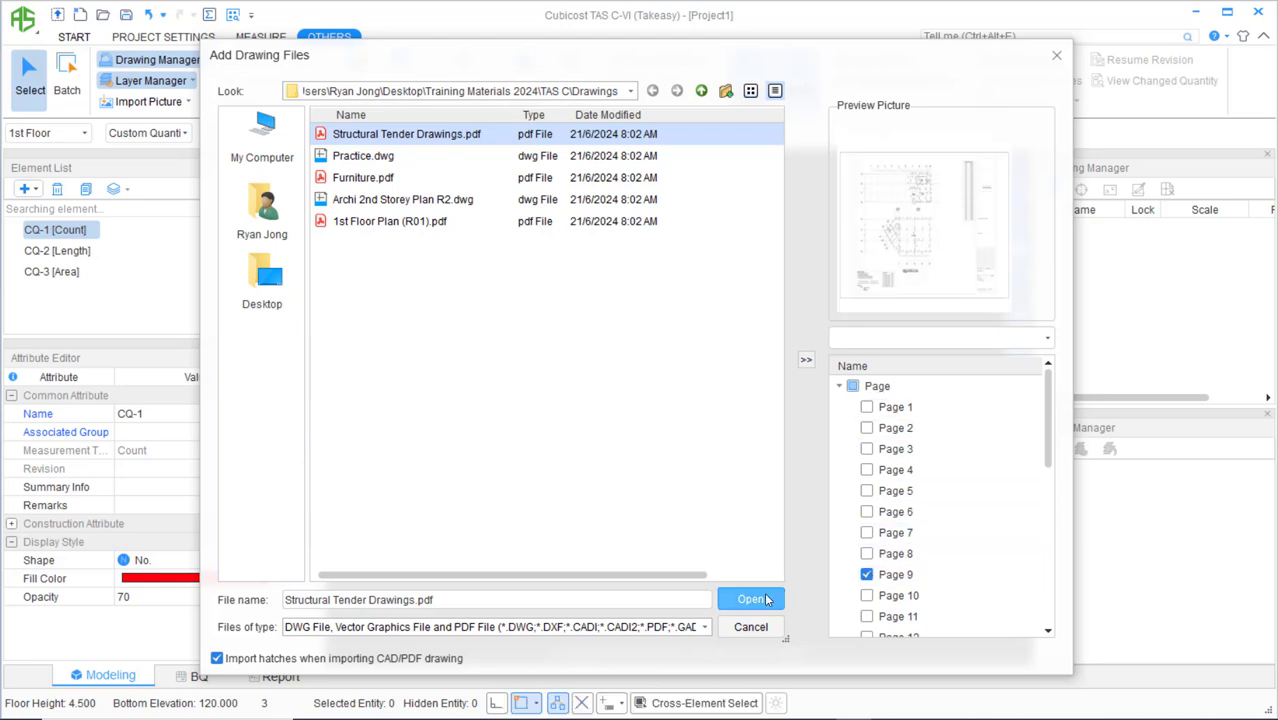
click(760, 600)
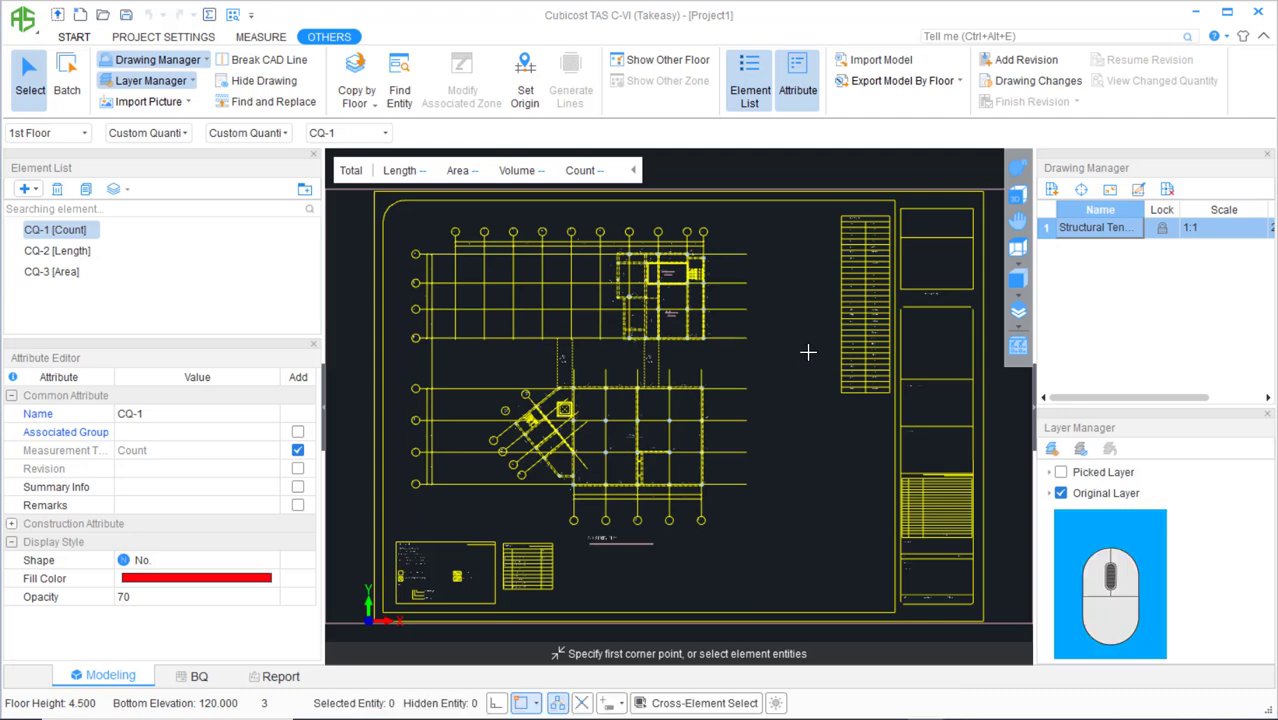
scroll(793, 355, up, 4)
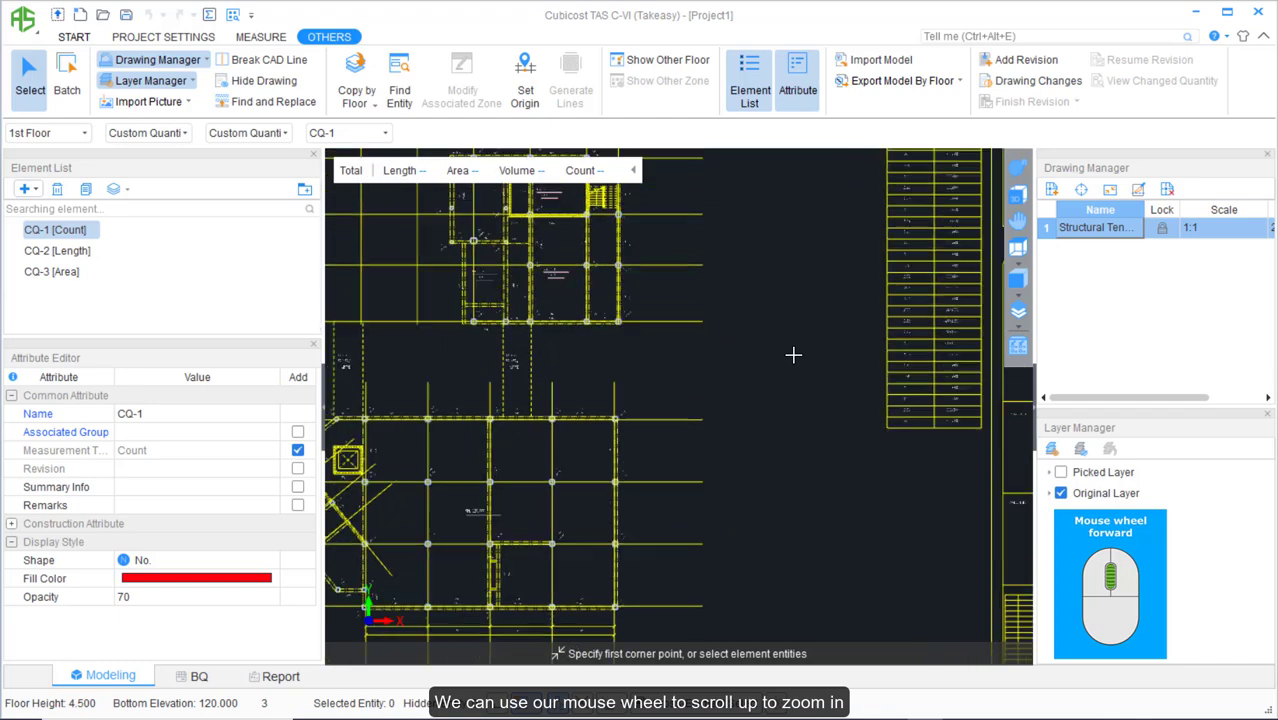
scroll(793, 355, down, 4)
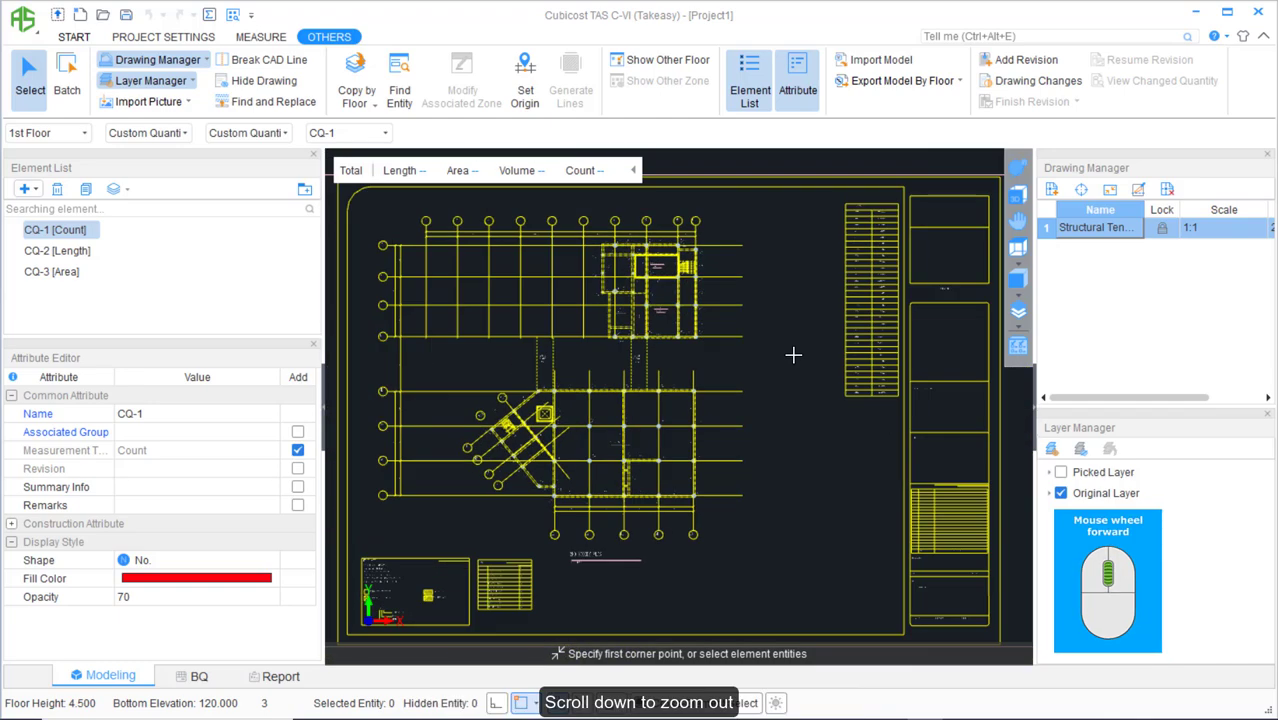
mouse_move(793, 355)
middle_down()
mouse_move(644, 373)
mouse_move(793, 345)
mouse_move(793, 327)
middle_up()
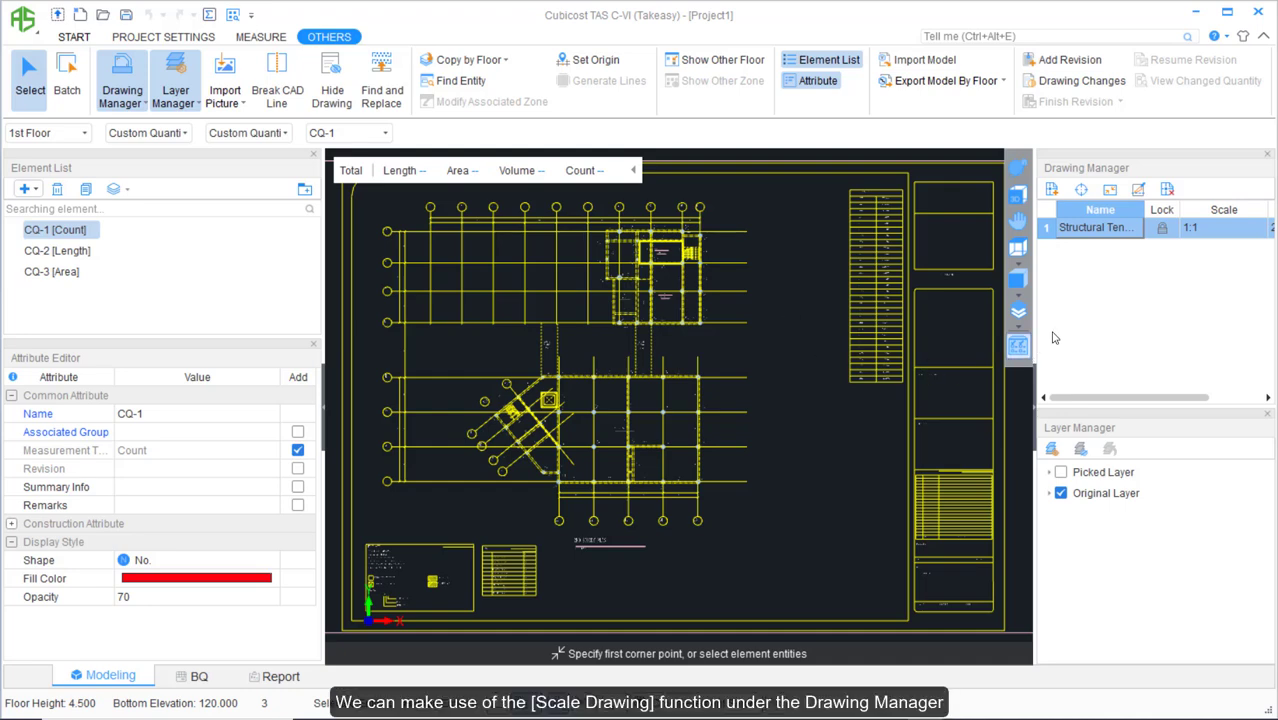
Scale the whole drawing with the overall dimension line between grids 11 and 15 as base line, setting its actual length to 26400.
click(1108, 194)
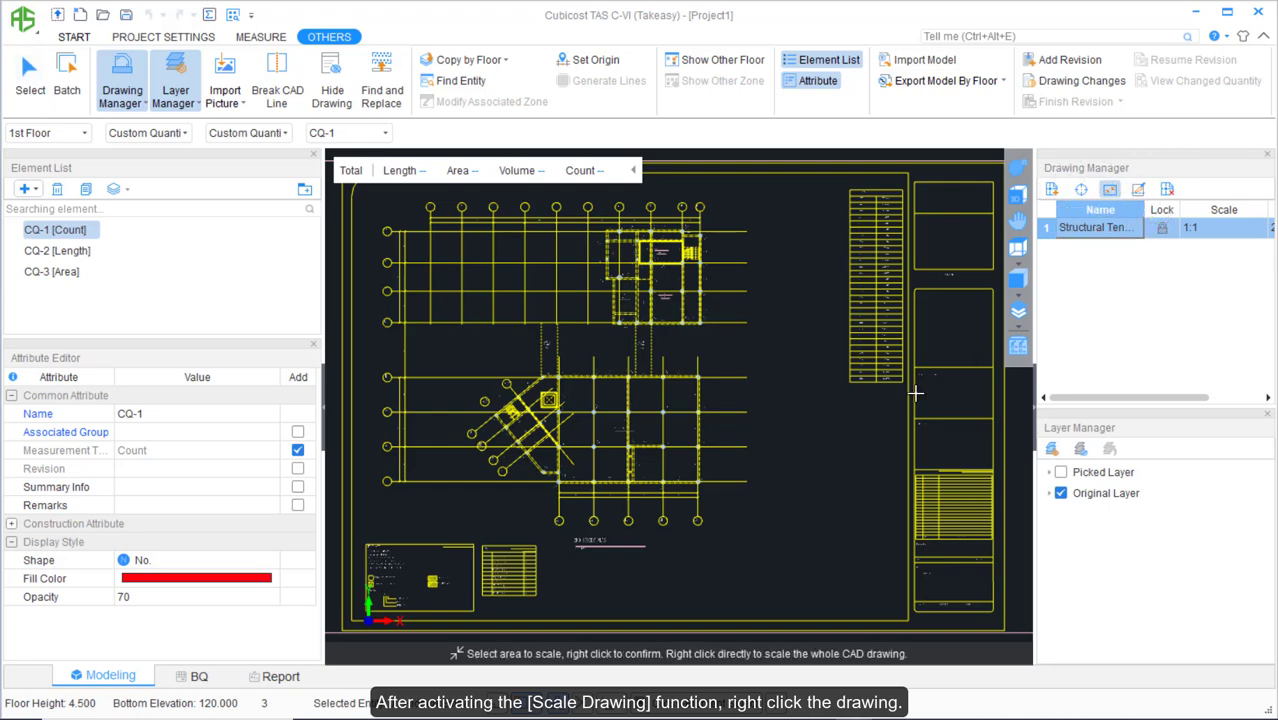
right_click(662, 430)
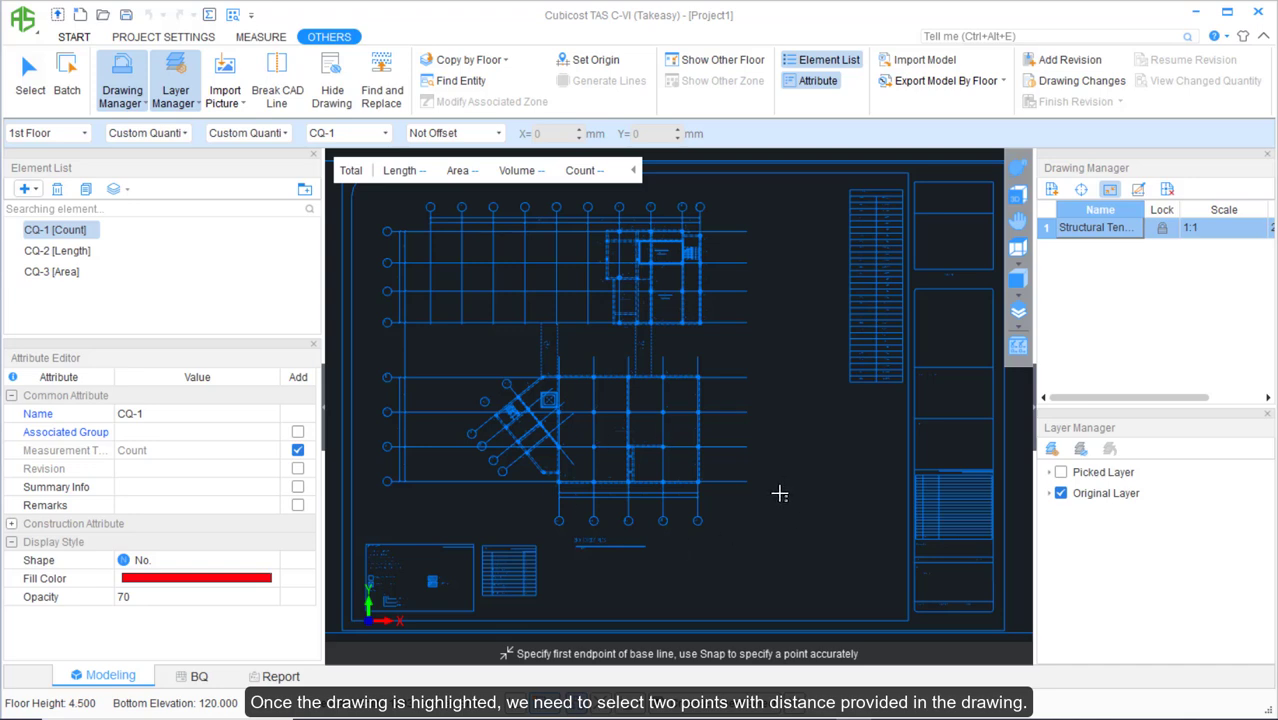
scroll(626, 541, up, 5)
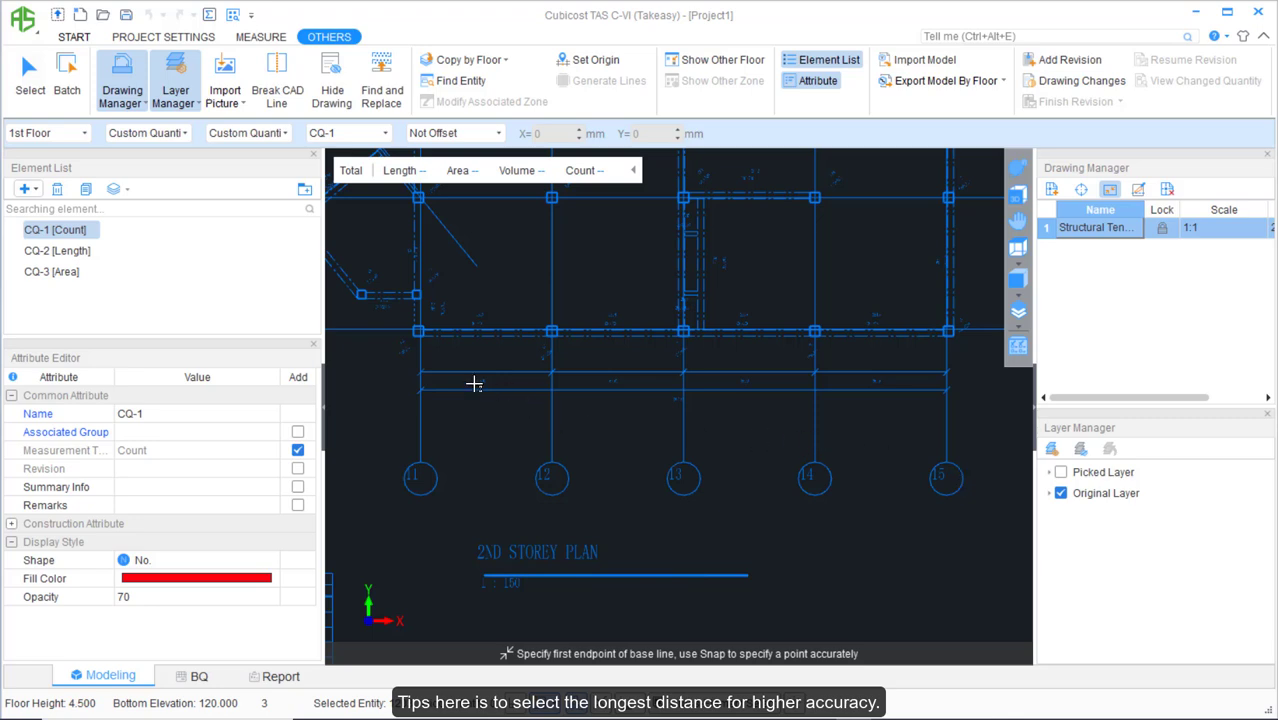
scroll(450, 378, up, 1)
scroll(410, 395, up, 1)
click(404, 389)
click(975, 391)
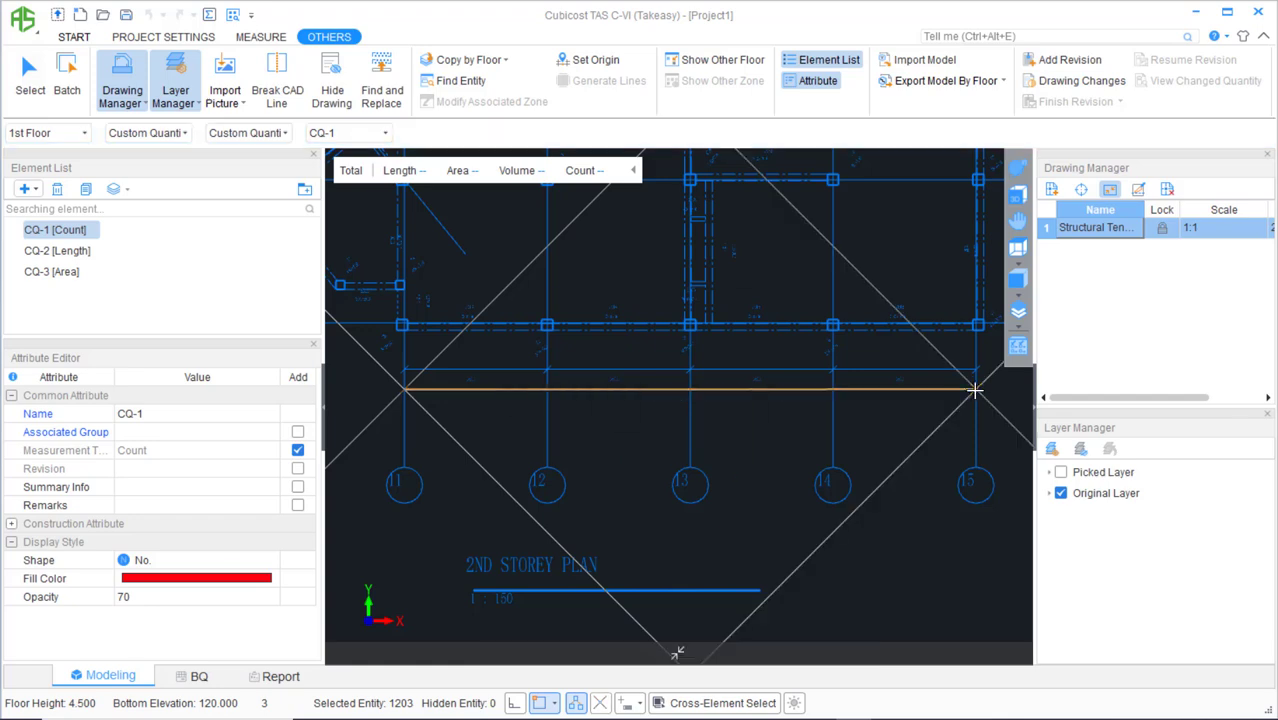
text(26400)
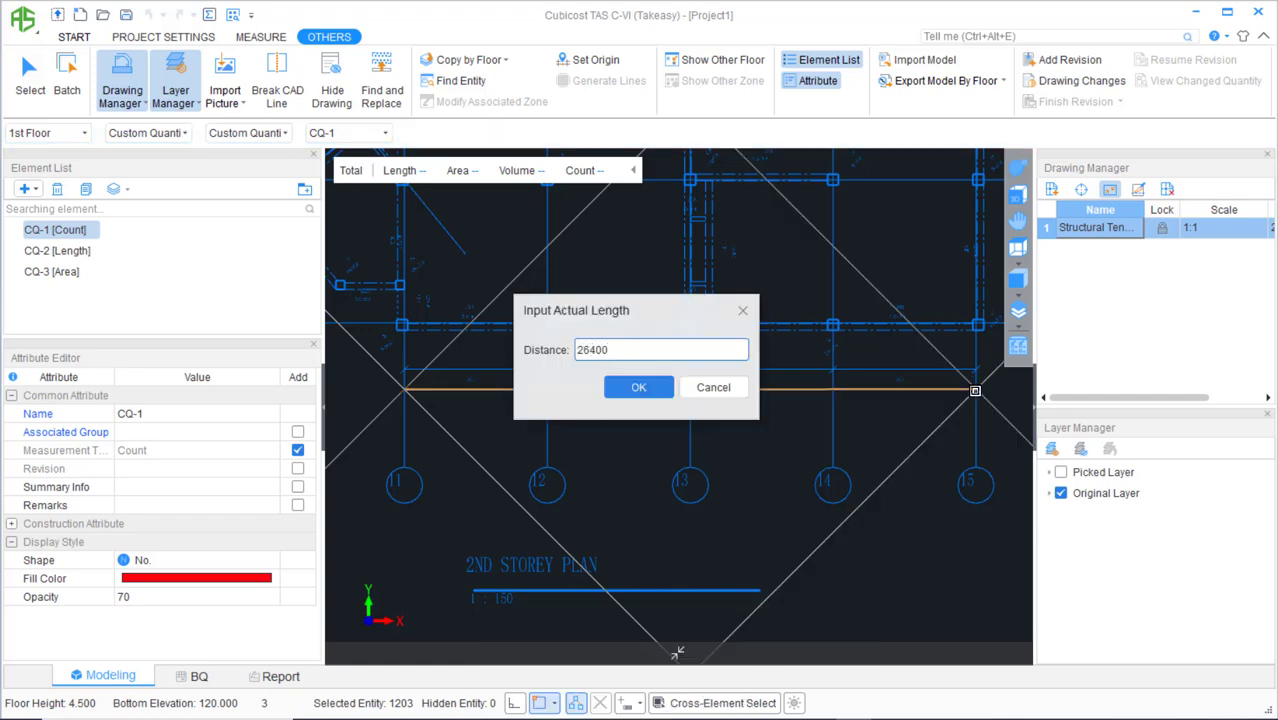
click(637, 390)
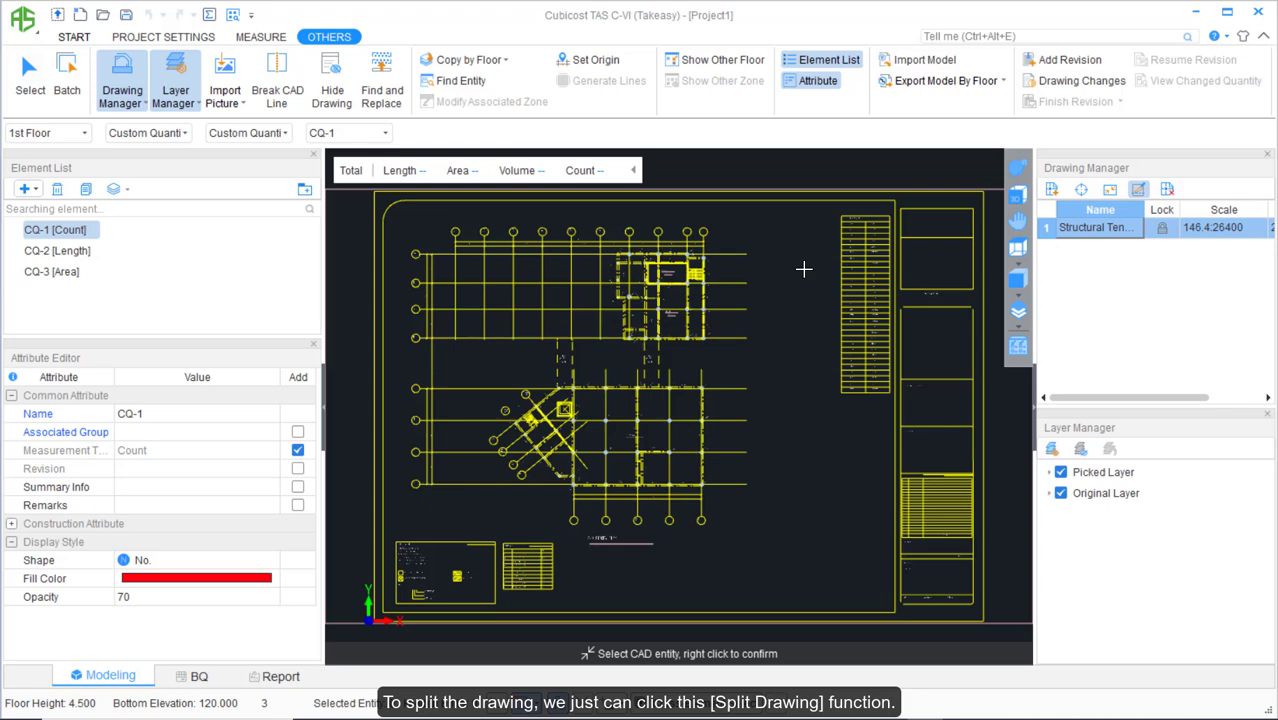
Split the lower floor plan into a separate drawing named 2ND STOREY PLAN, picking the name from its title text, and open it.
click(1140, 192)
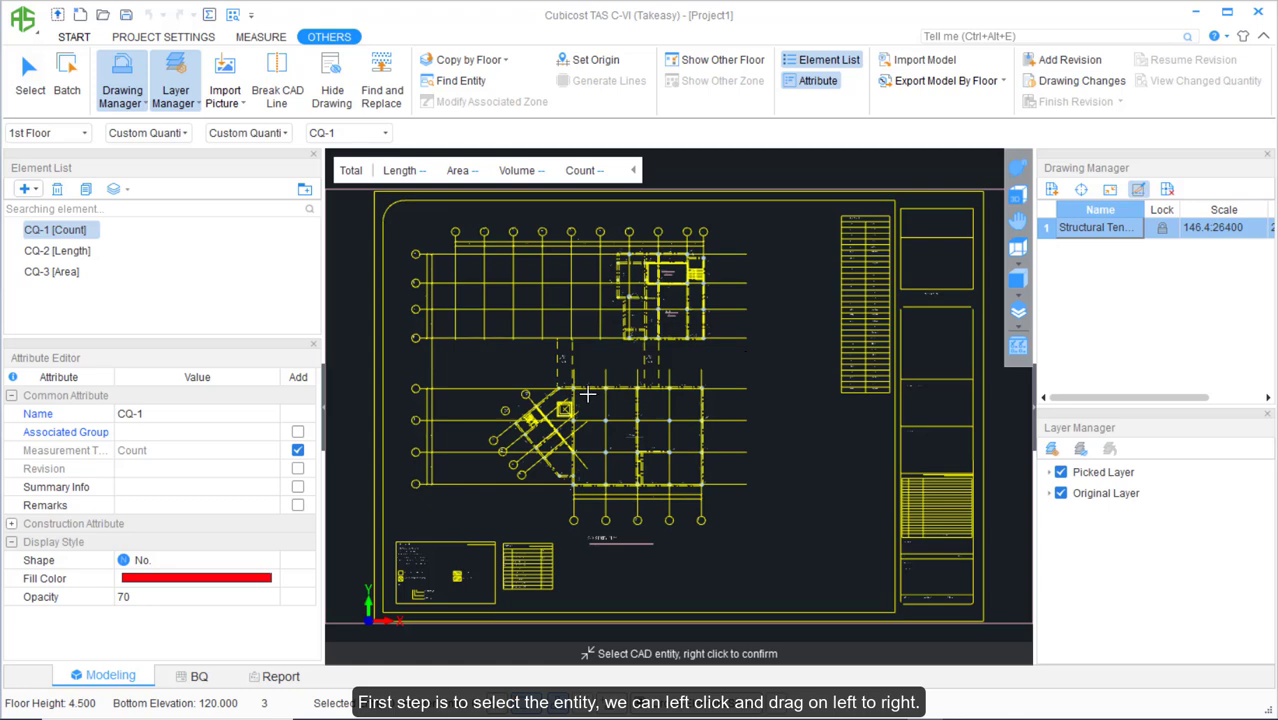
mouse_move(401, 359)
mouse_down()
mouse_move(566, 403)
mouse_move(776, 517)
mouse_move(772, 502)
mouse_up()
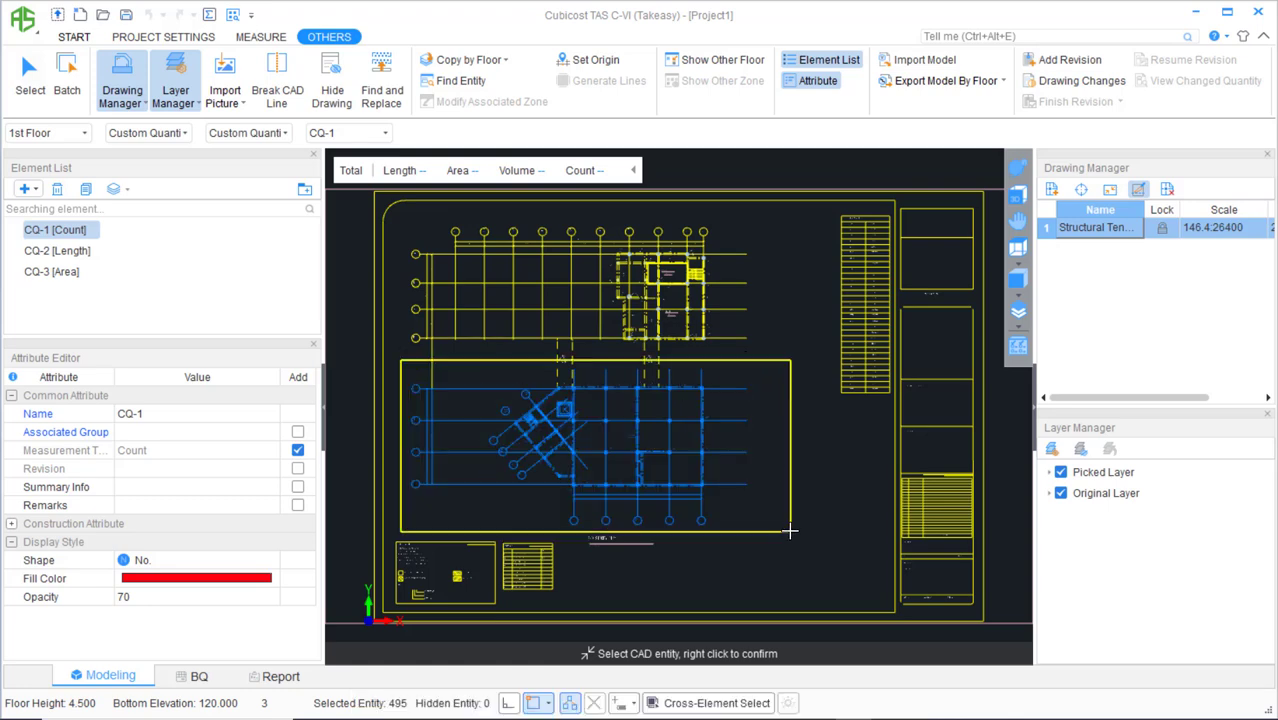
right_click(753, 471)
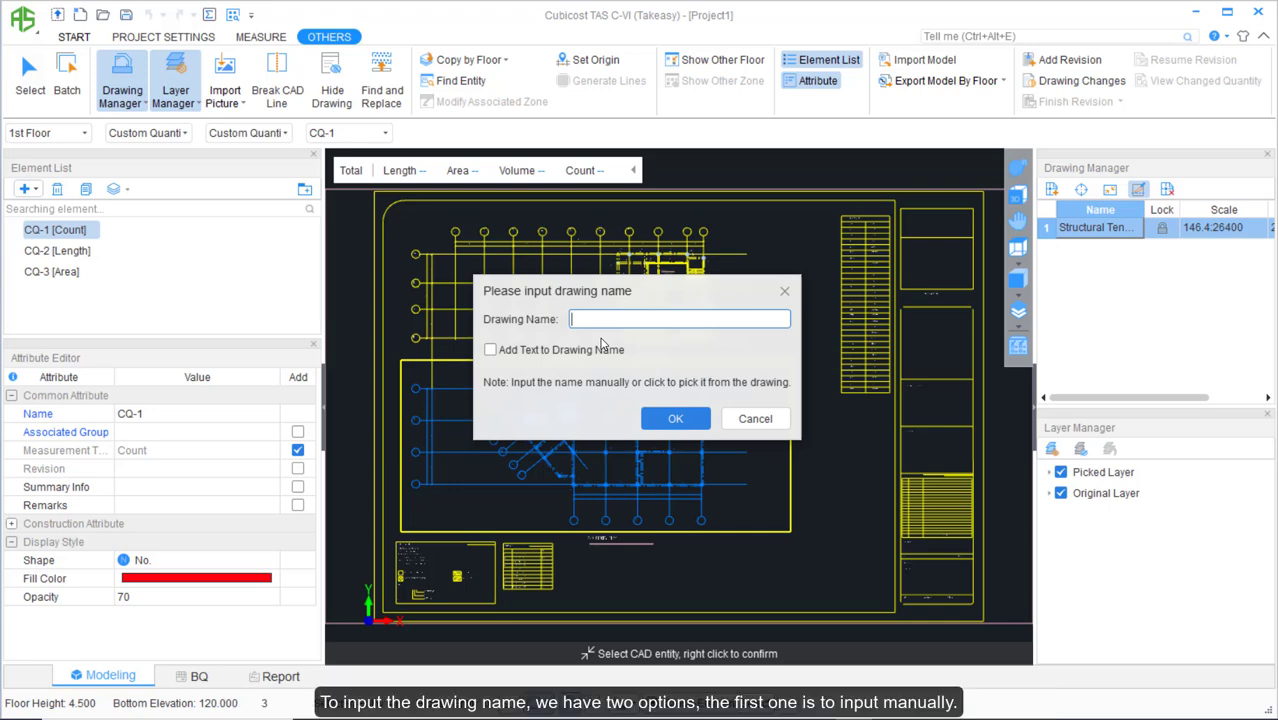
text(2nd storey plan)
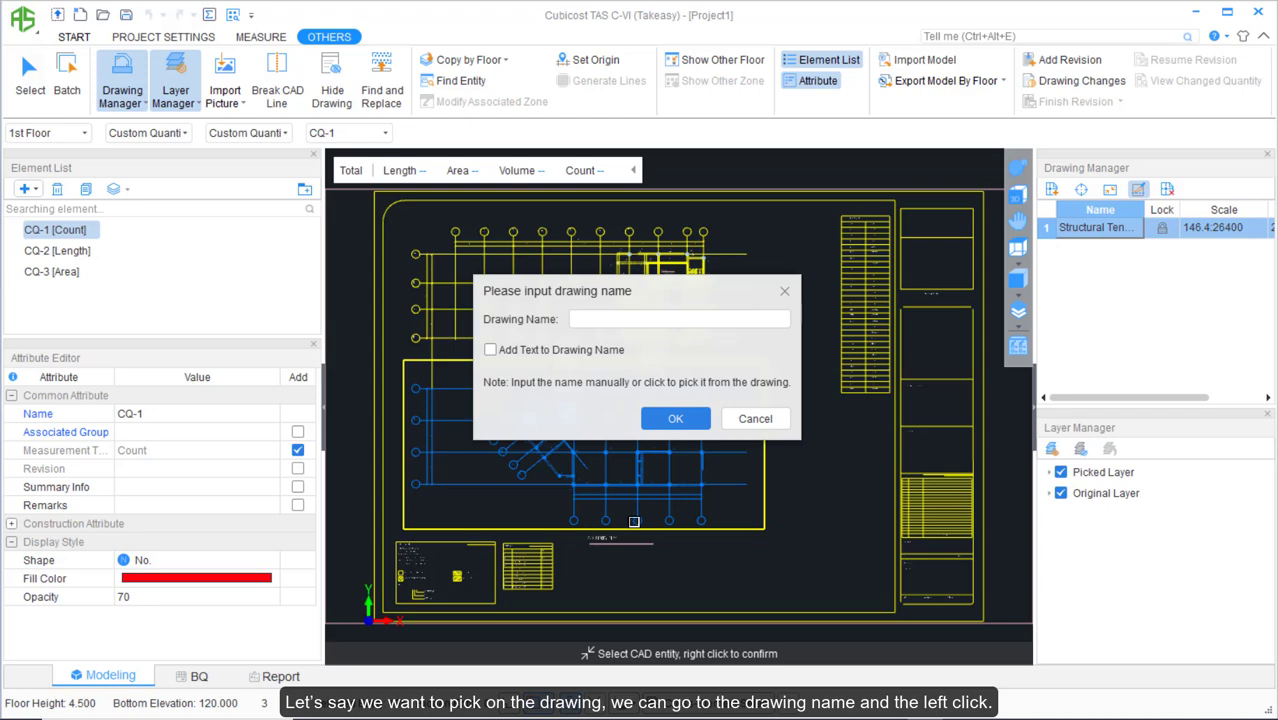
scroll(590, 545, up, 4)
scroll(591, 541, up, 2)
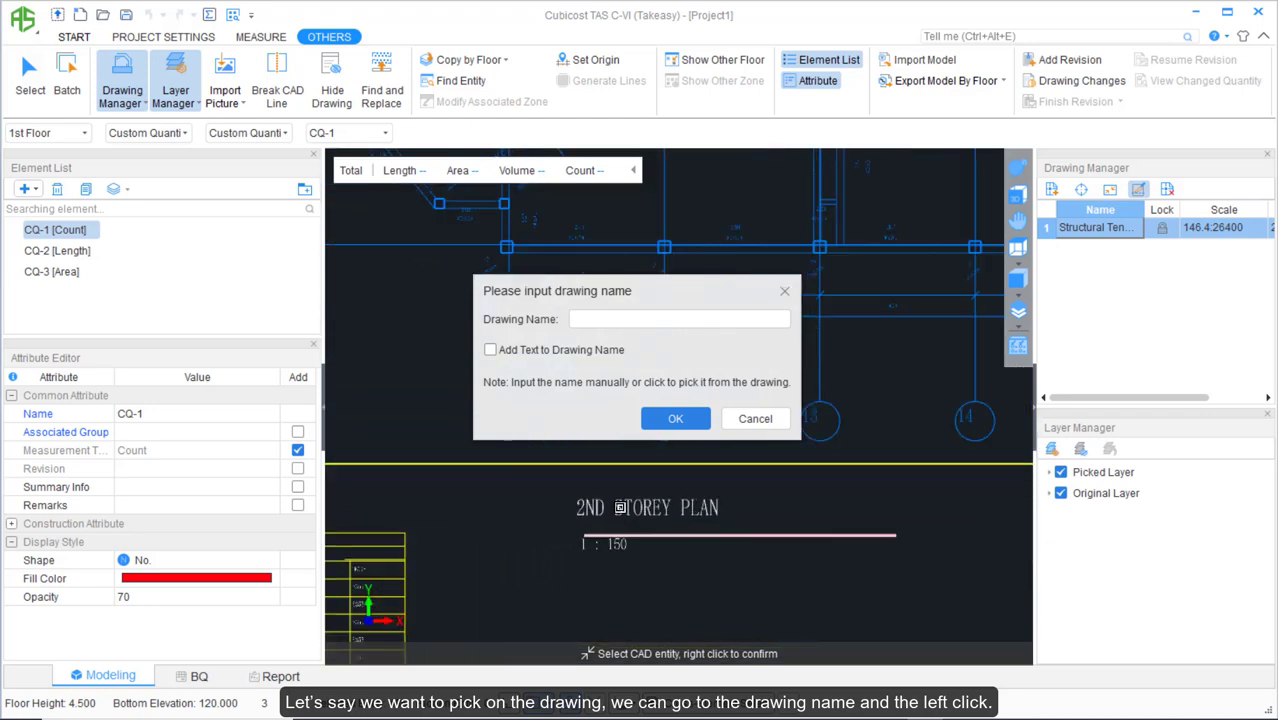
click(620, 507)
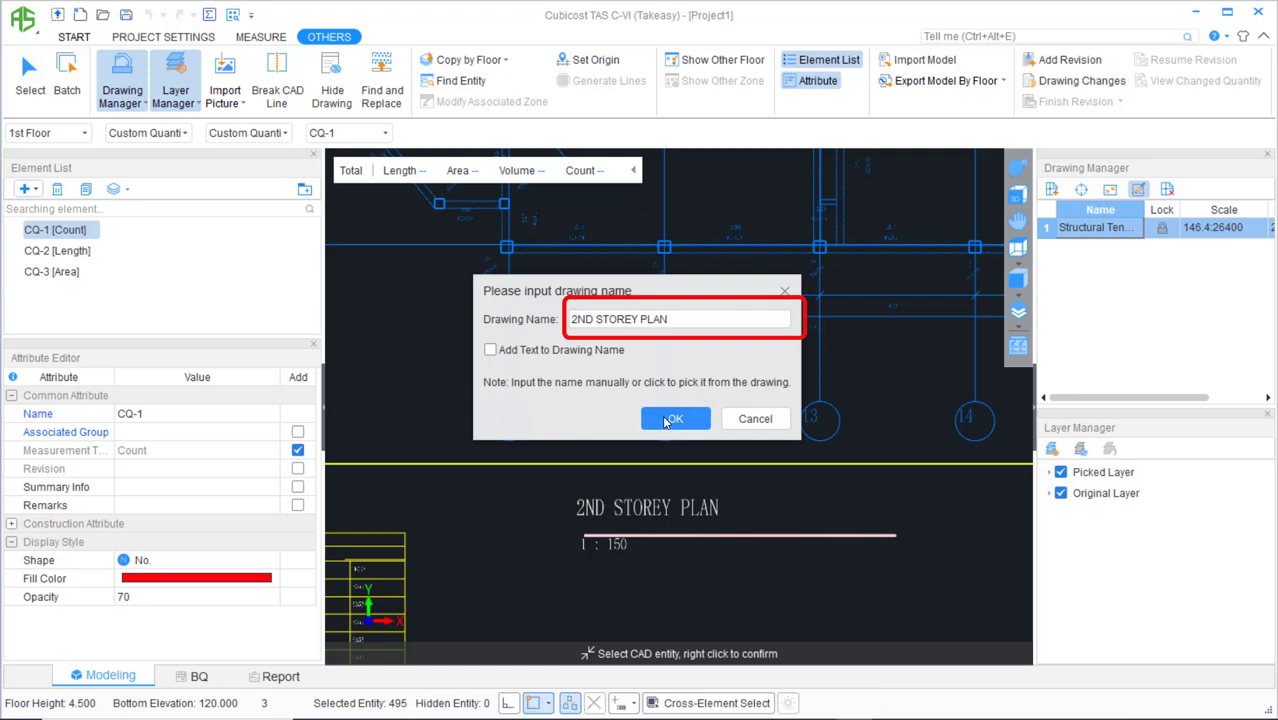
click(673, 420)
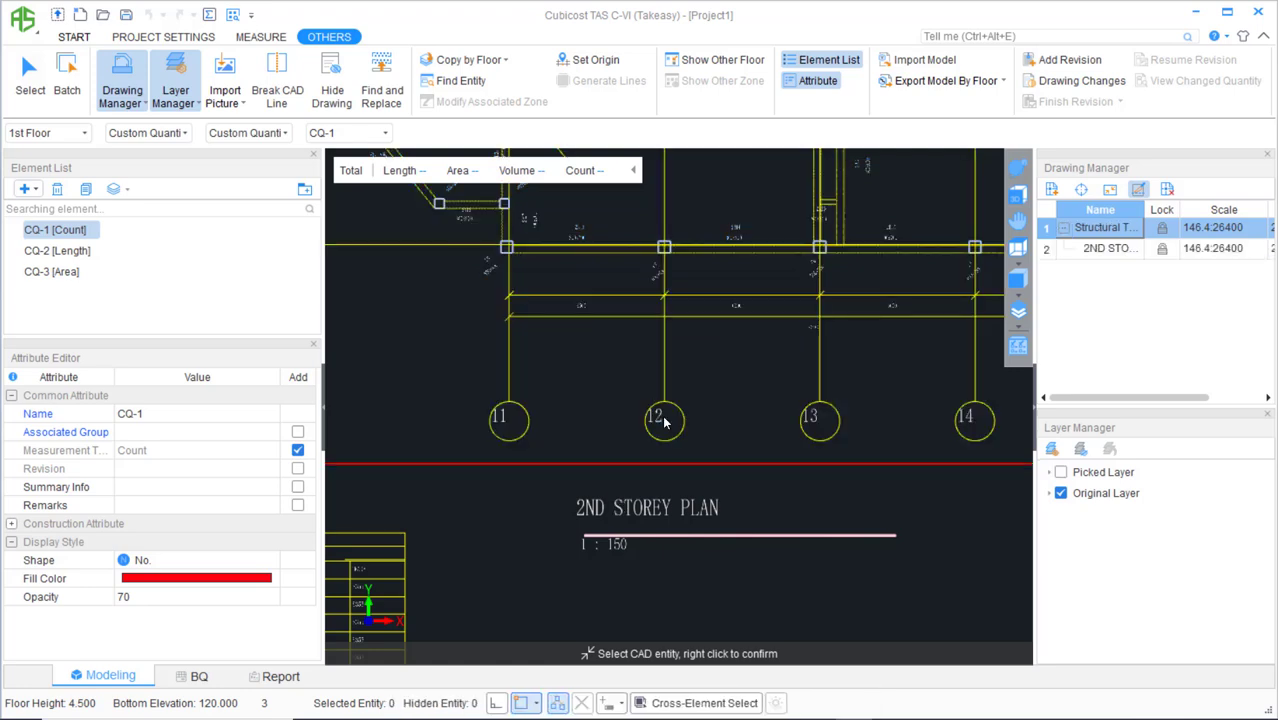
double_click(1110, 249)
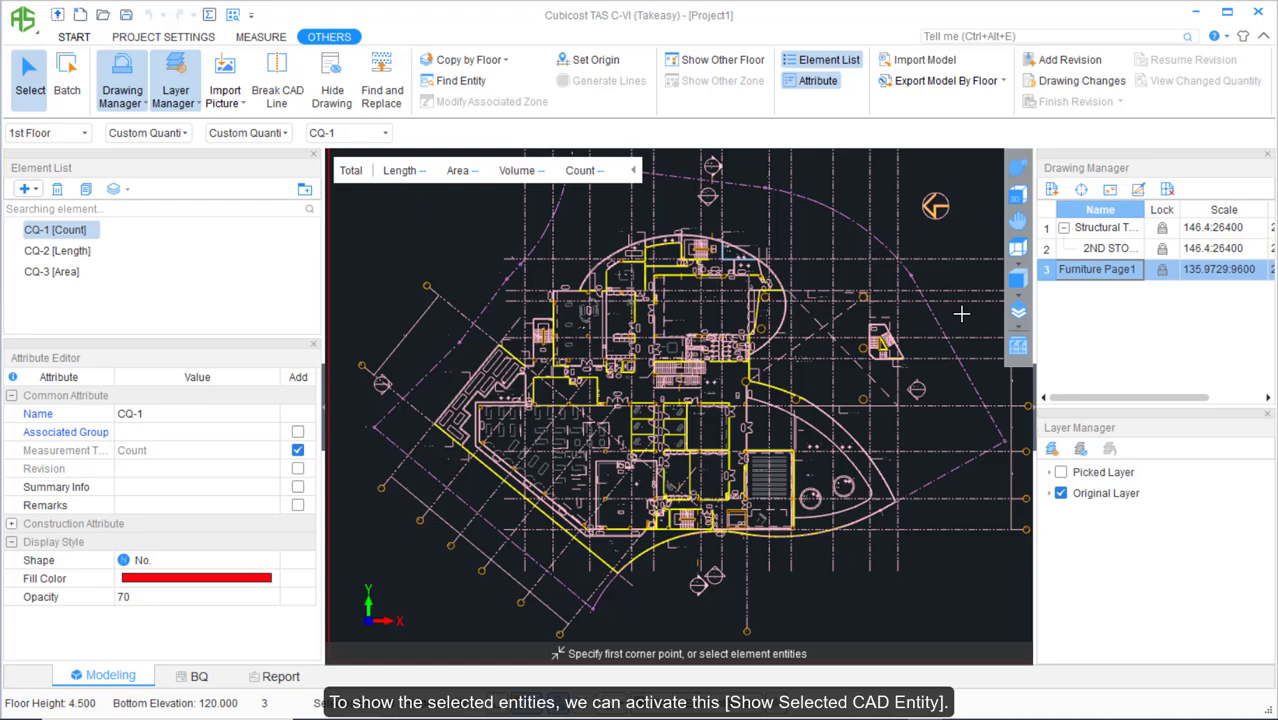
Show only individually picked CAD entities of the Furniture Page1 drawing with Free Select.
click(1053, 452)
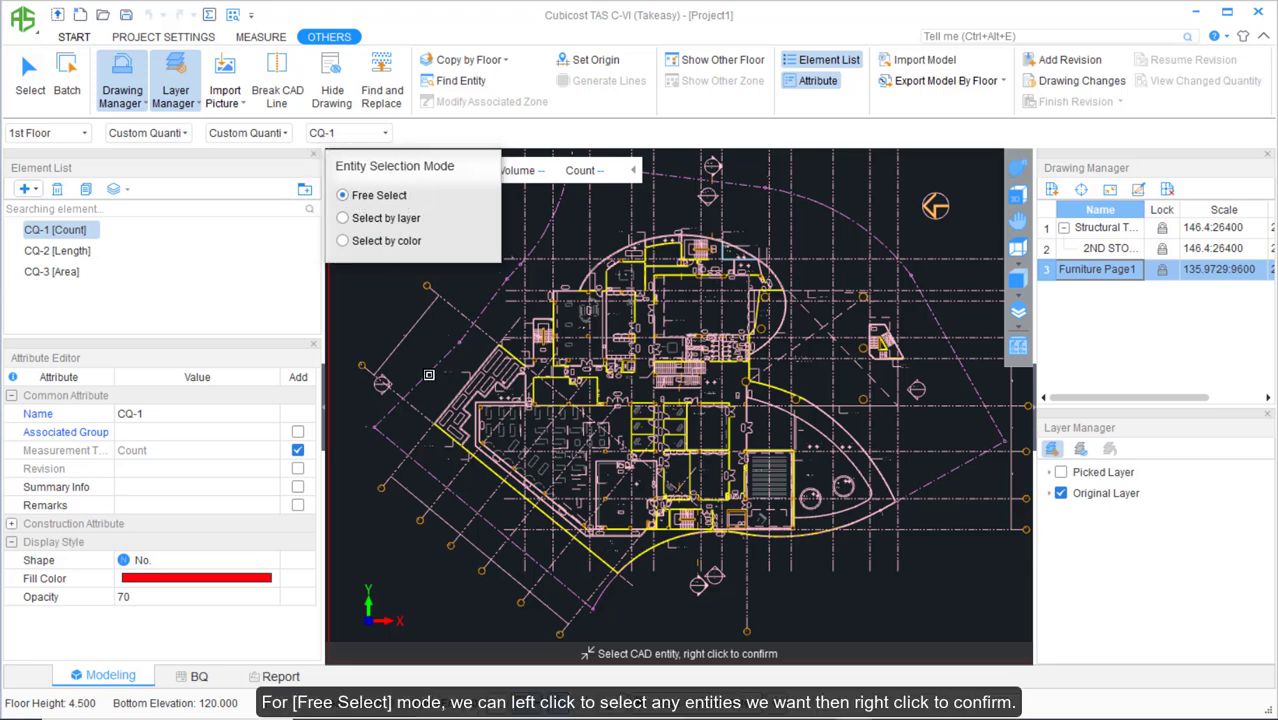
click(479, 348)
right_click(479, 348)
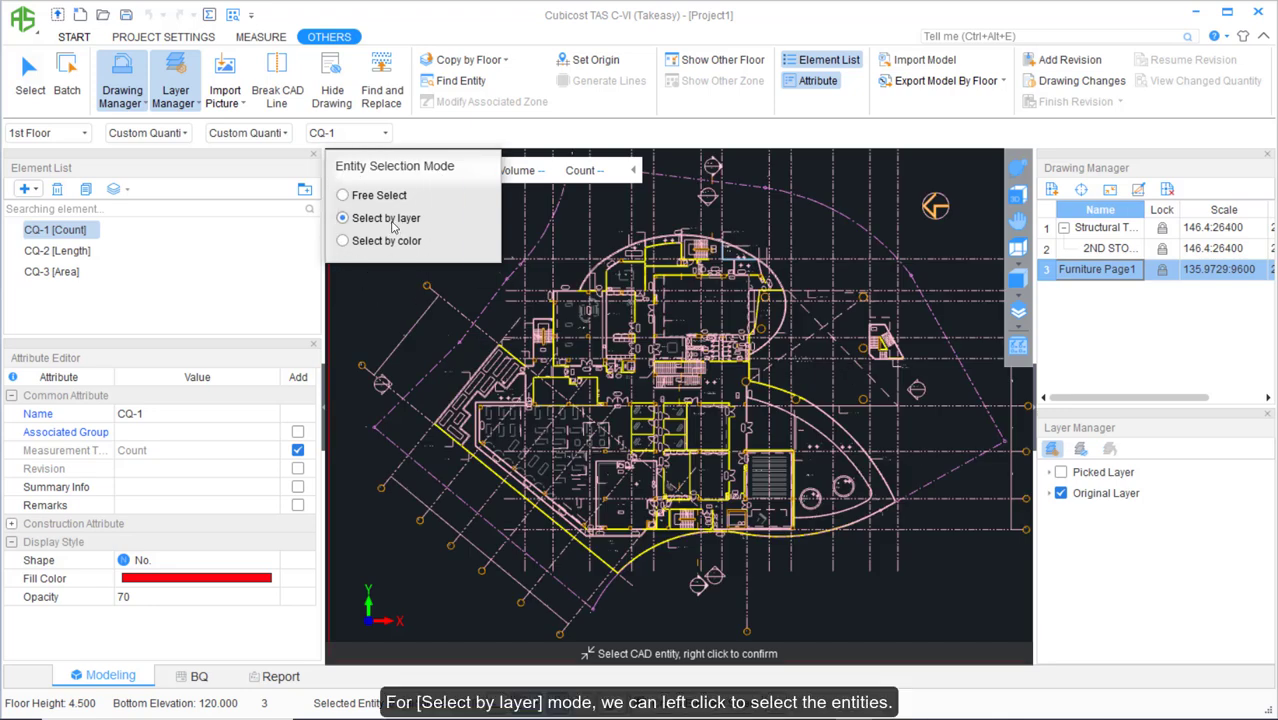
Show only the CAD entities on the dash-dot boundary and grid line layers with Select by layer.
click(444, 355)
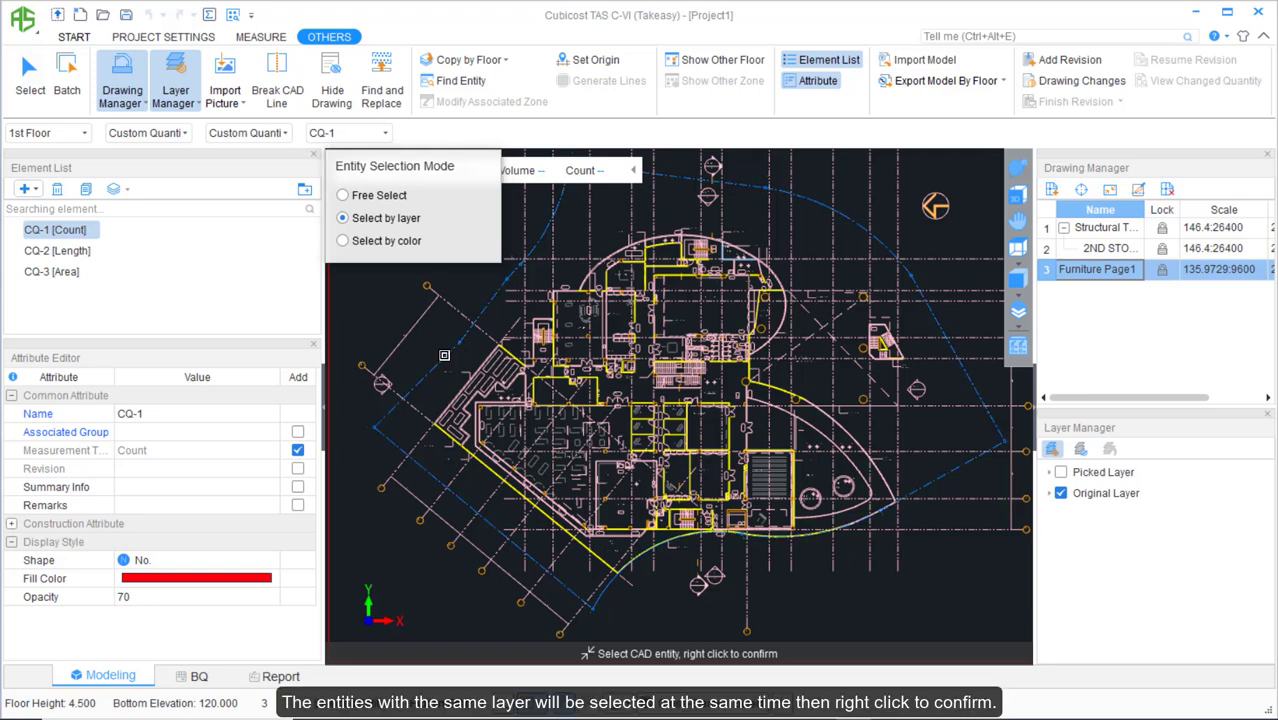
click(415, 409)
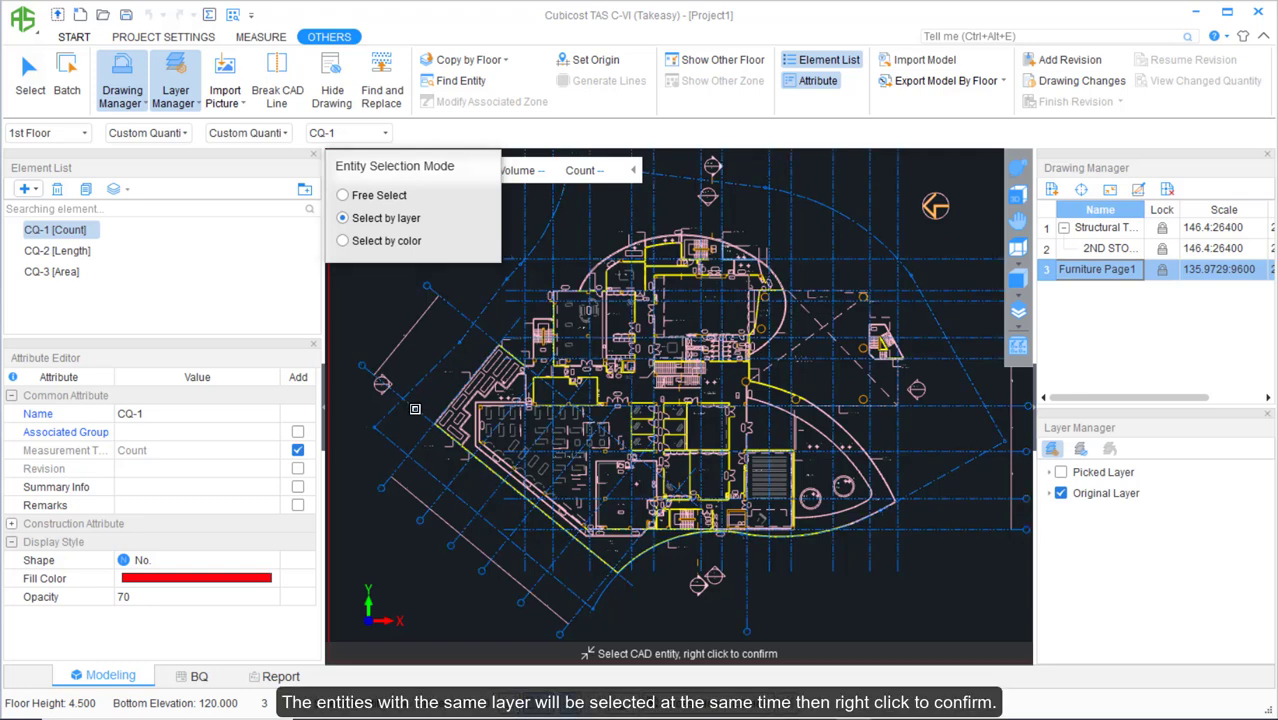
right_click(586, 351)
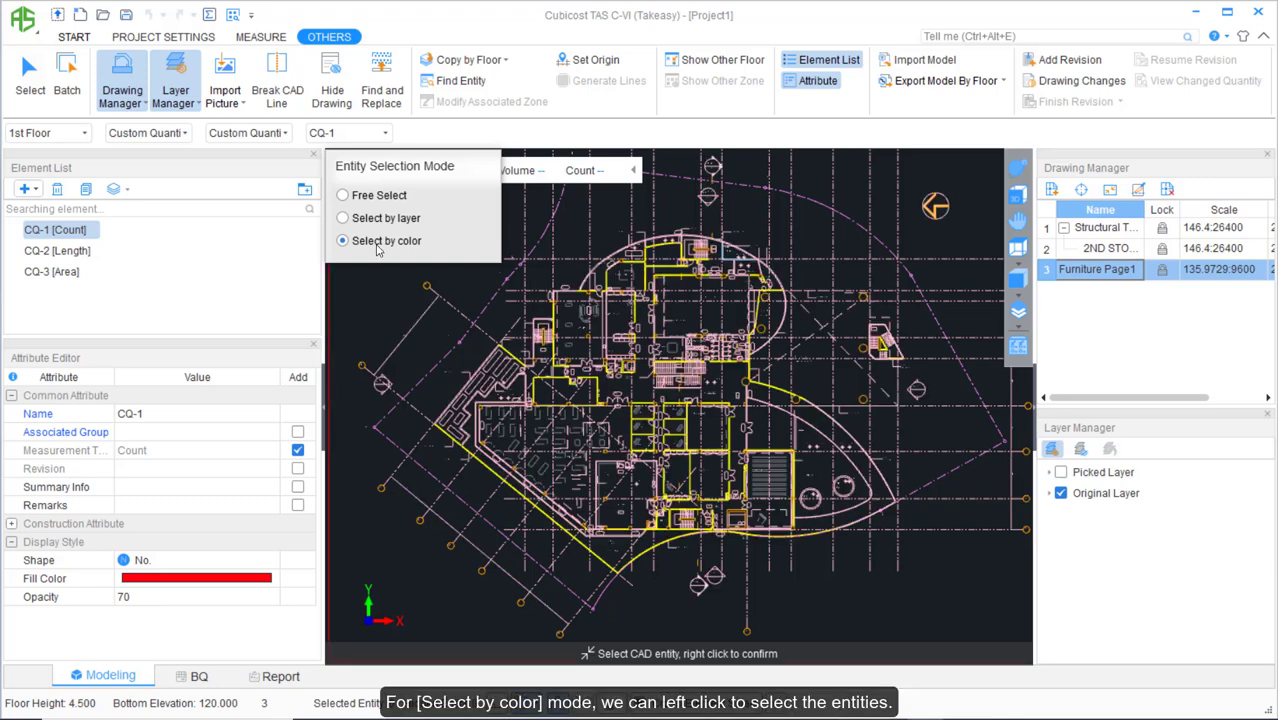
Show only the pink and purple CAD entities of the floor plan with Select by color.
click(378, 244)
click(427, 371)
click(461, 446)
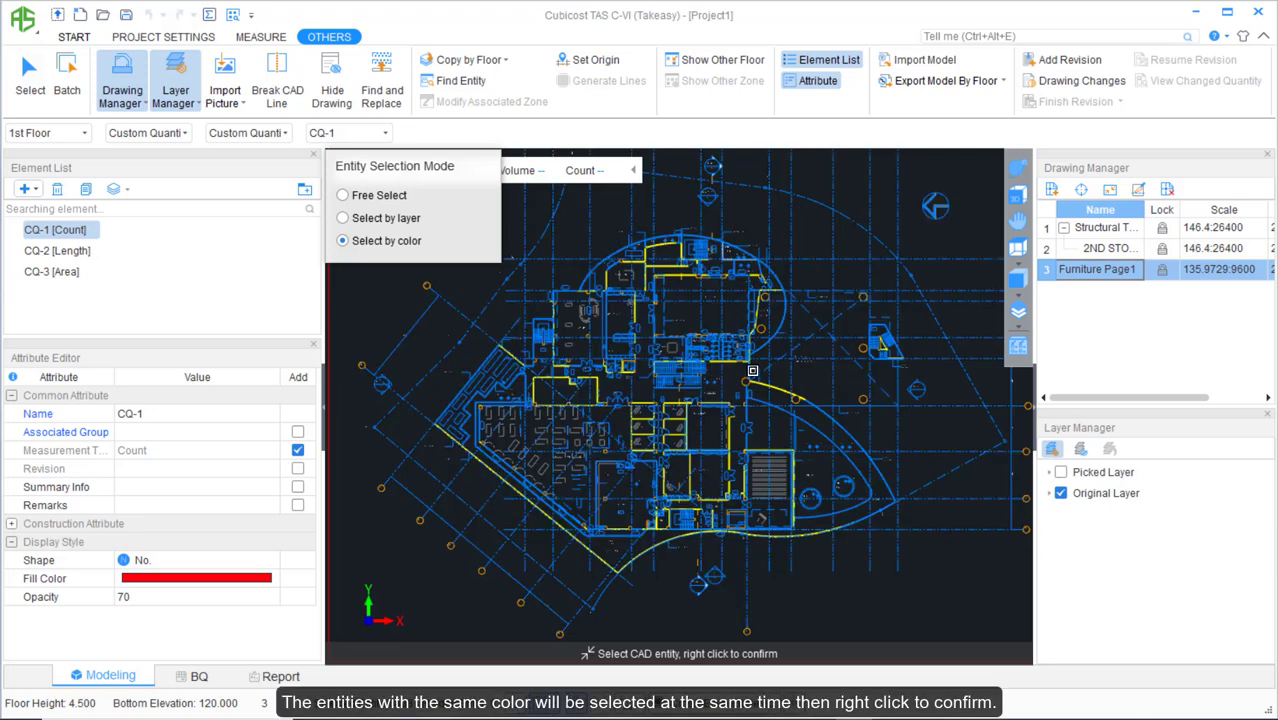
right_click(810, 374)
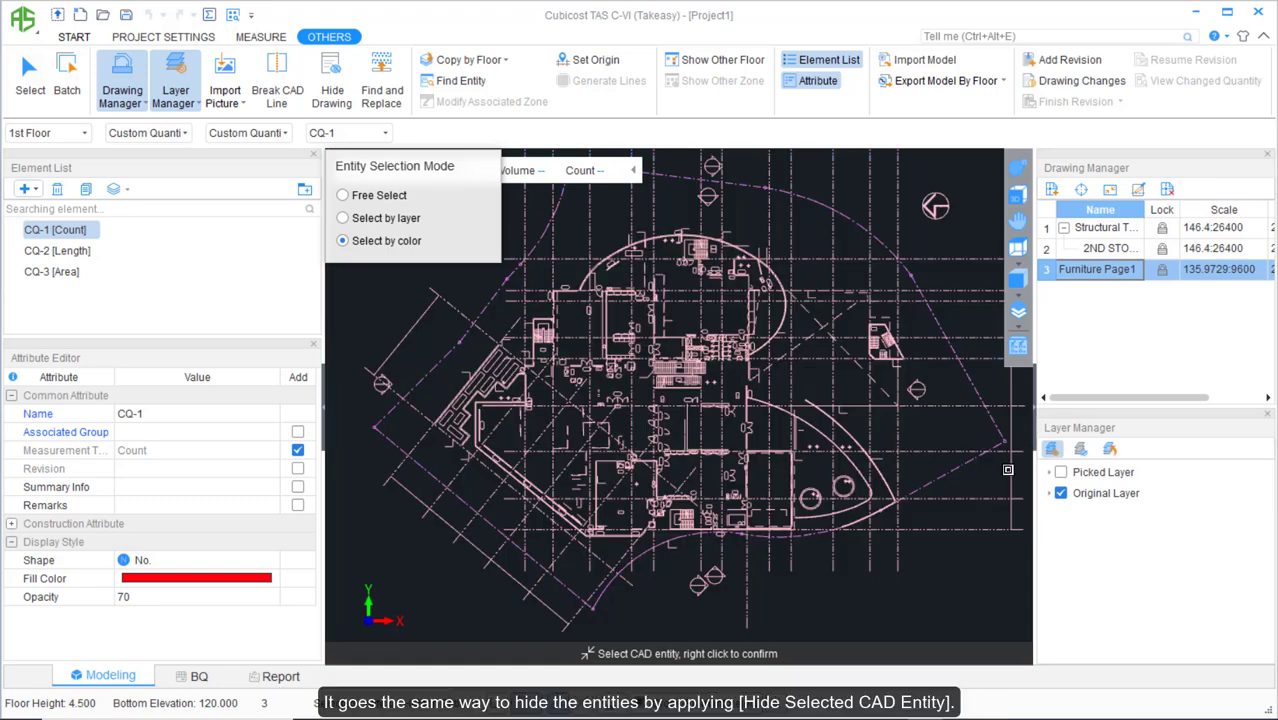
Activate Hide Selected CAD Entity, and restore all hidden CAD entities of the drawing.
click(1082, 451)
click(1082, 455)
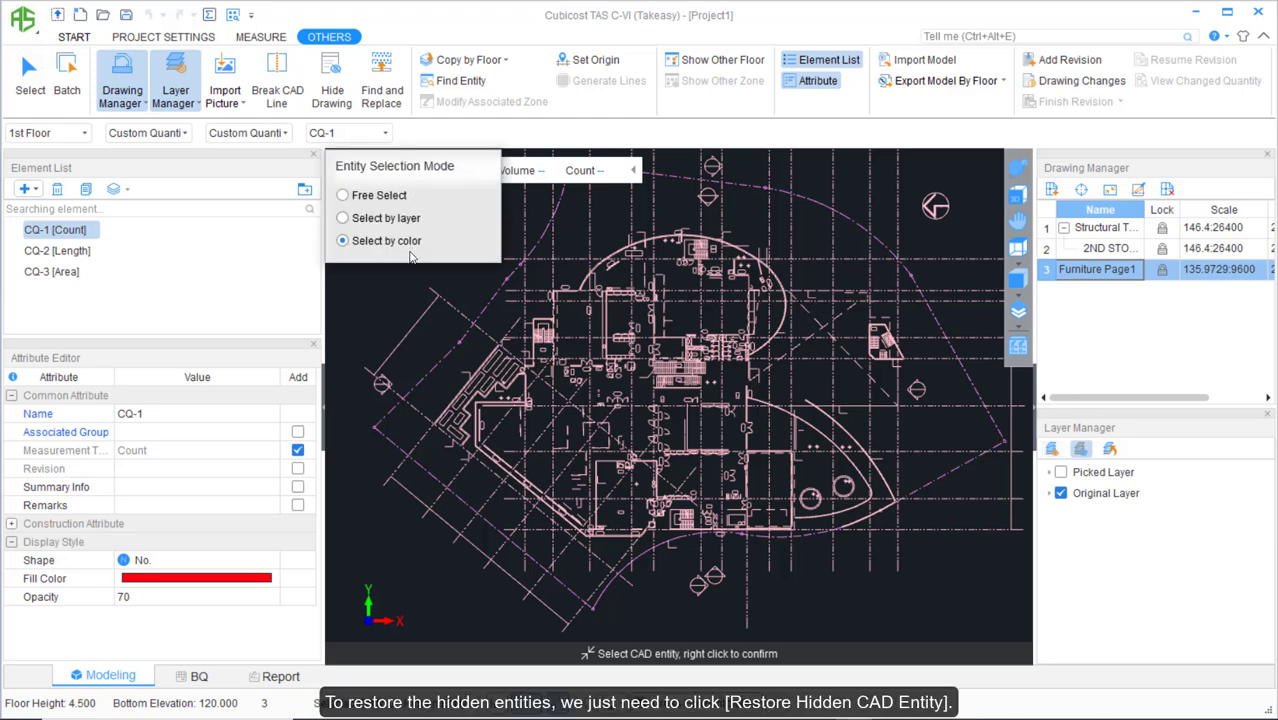
click(1110, 451)
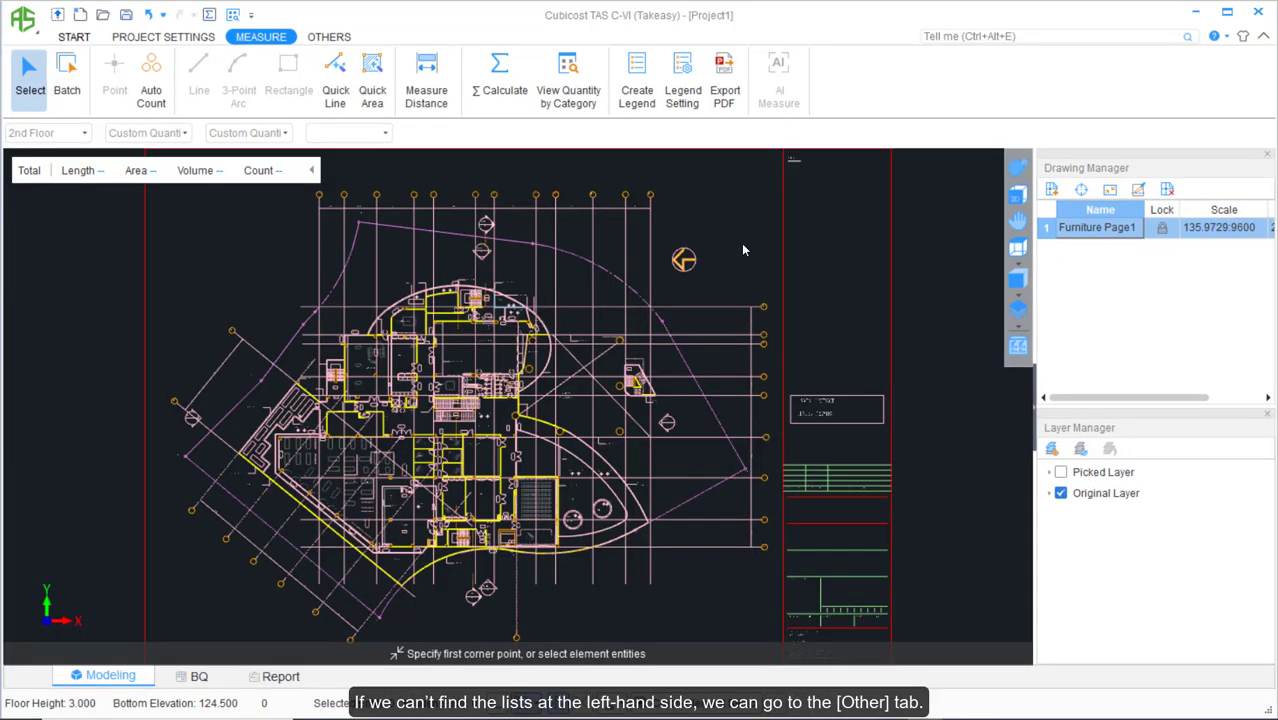
Display the Element List and the Attribute Editor.
click(318, 40)
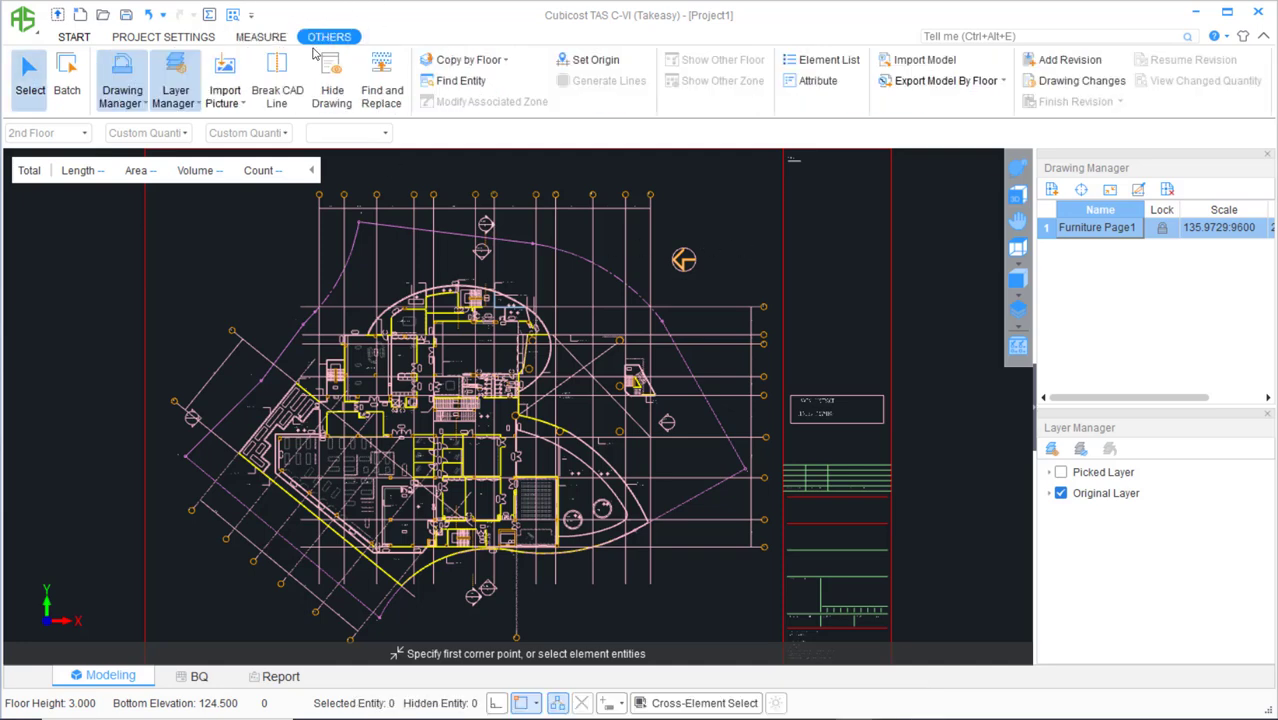
click(812, 64)
click(814, 82)
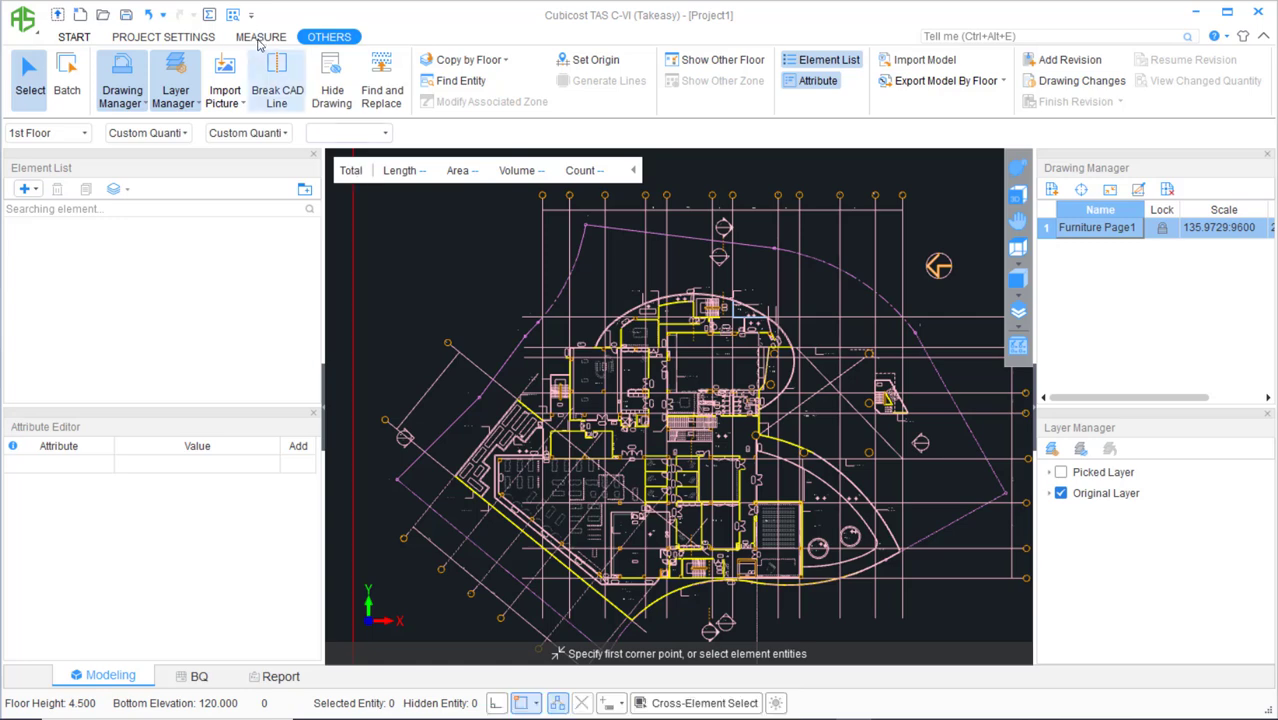
Create a new Count element, name it Chair, and set its associated group to furniture.
click(260, 37)
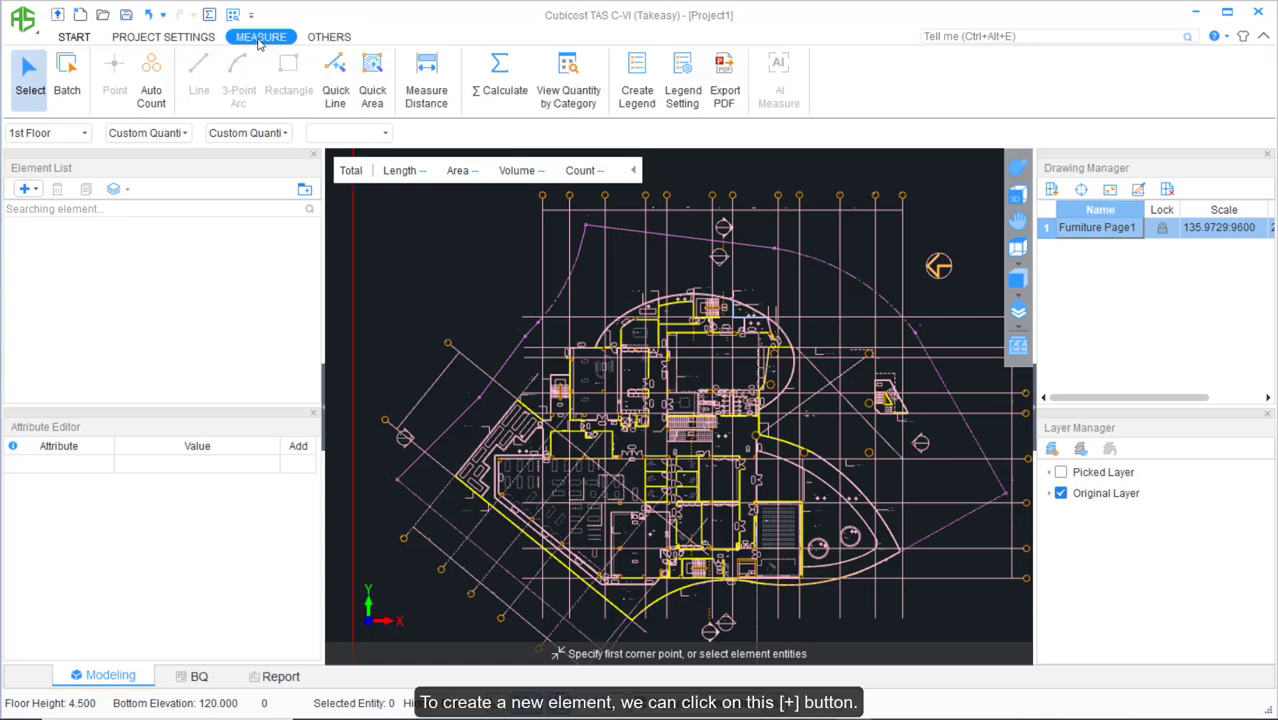
click(24, 188)
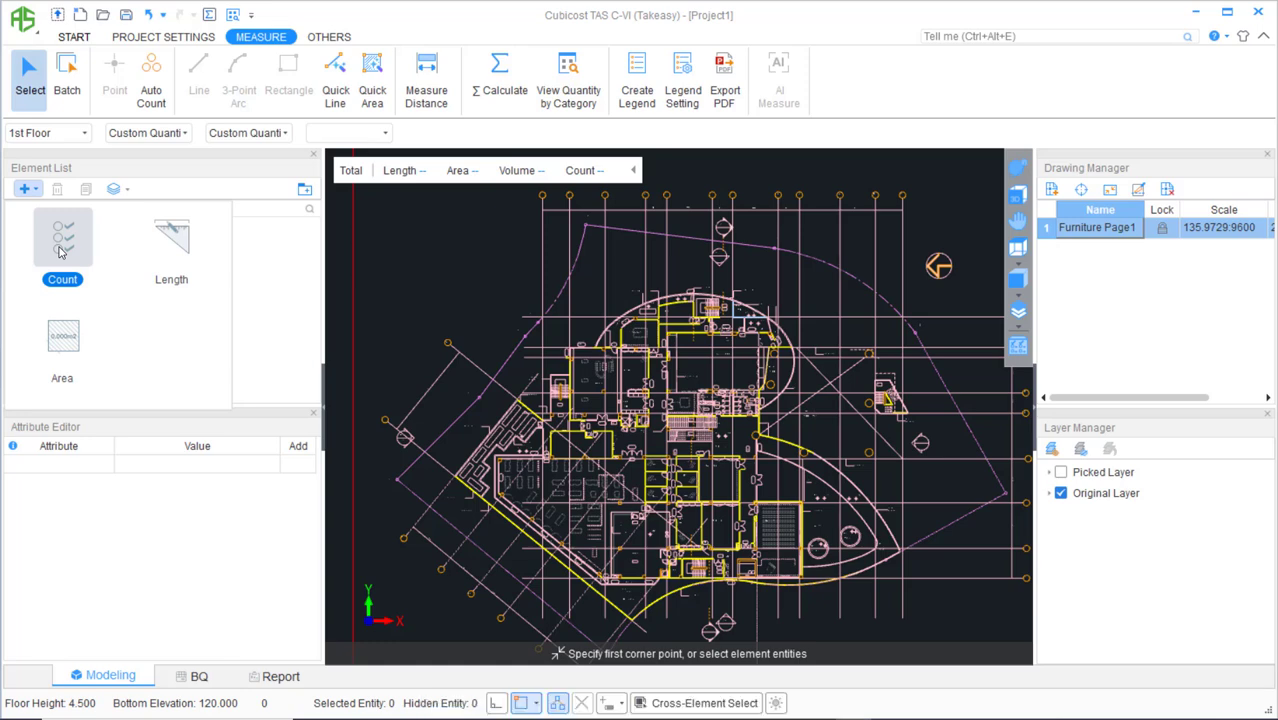
click(58, 252)
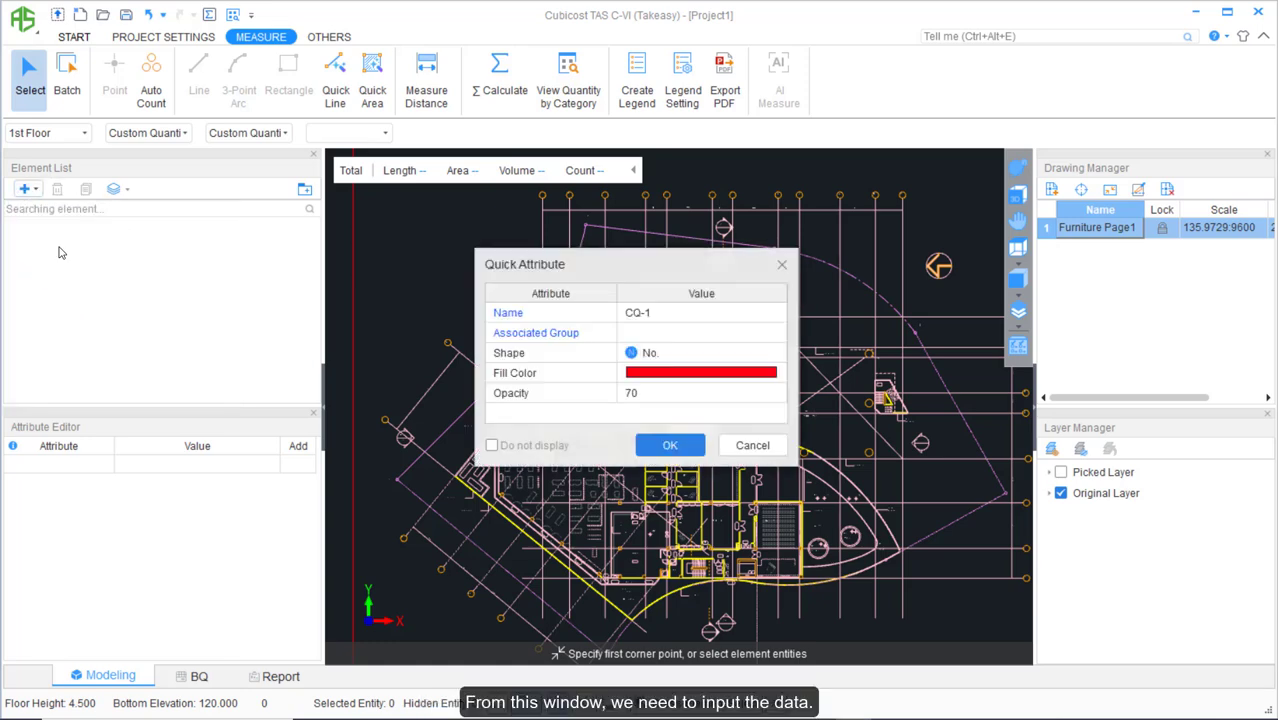
click(678, 314)
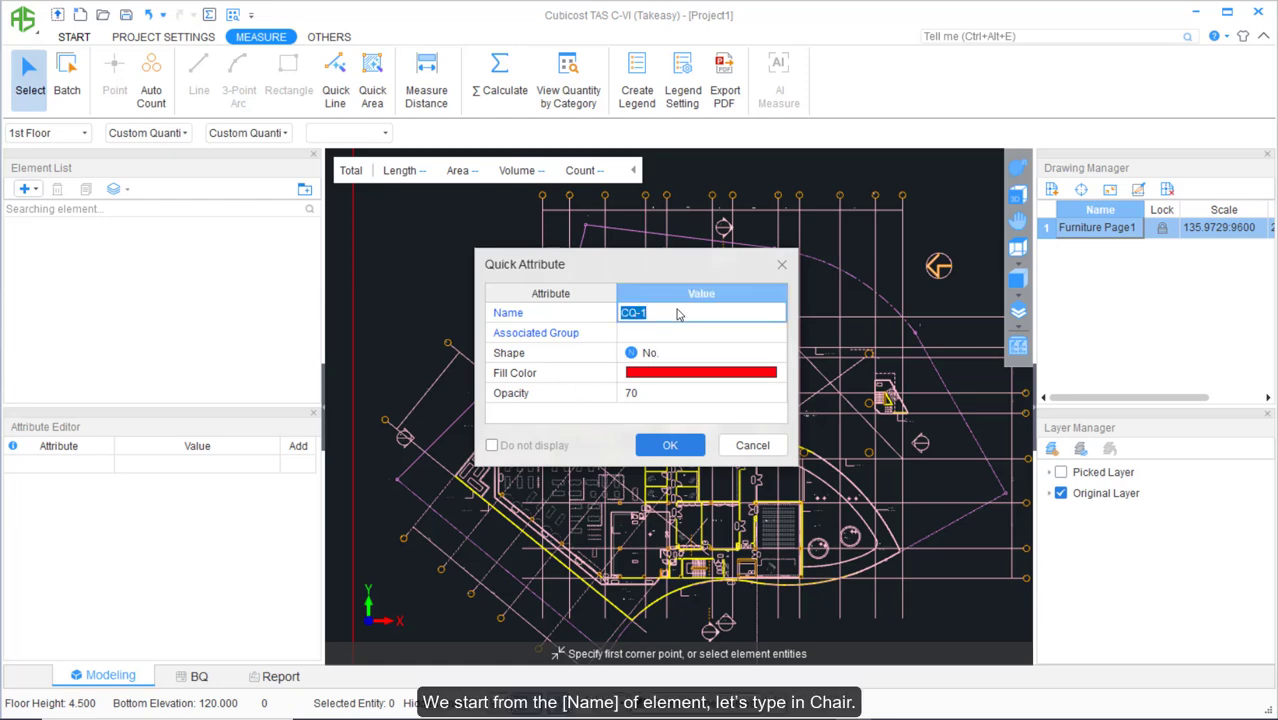
key(Caps_Lock)
text(C)
key(Caps_Lock)
text(hair)
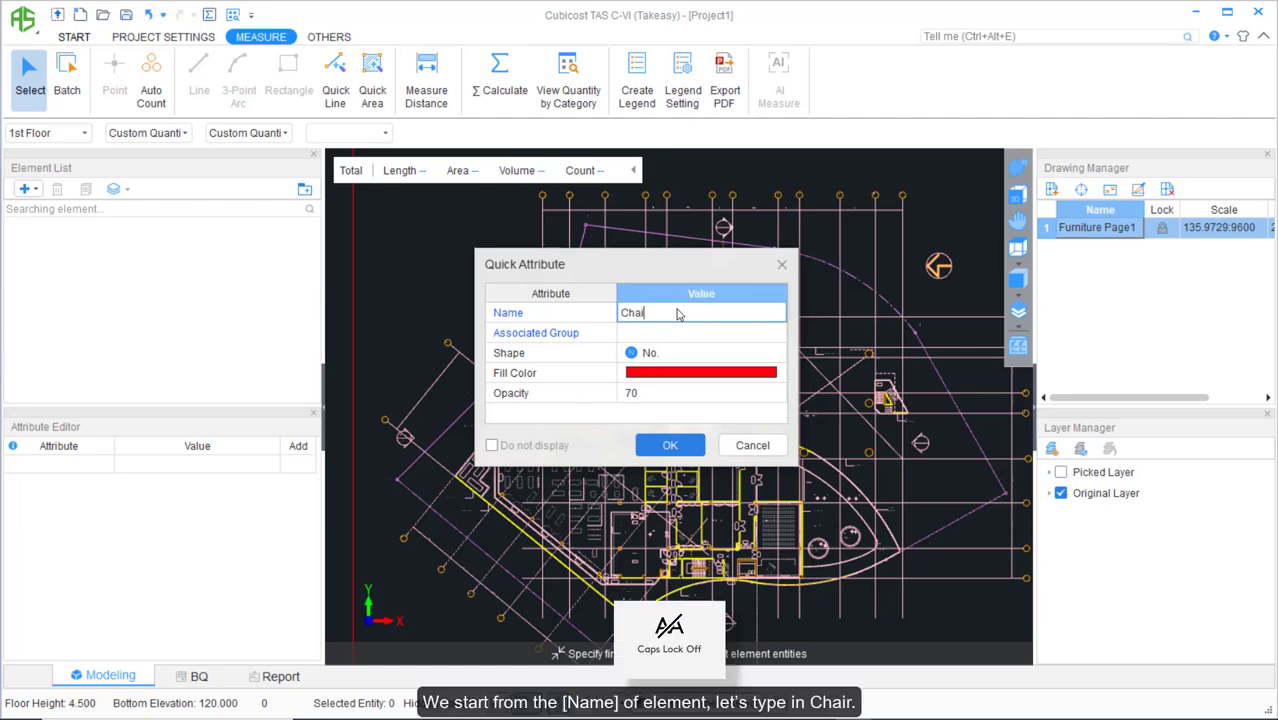
click(683, 338)
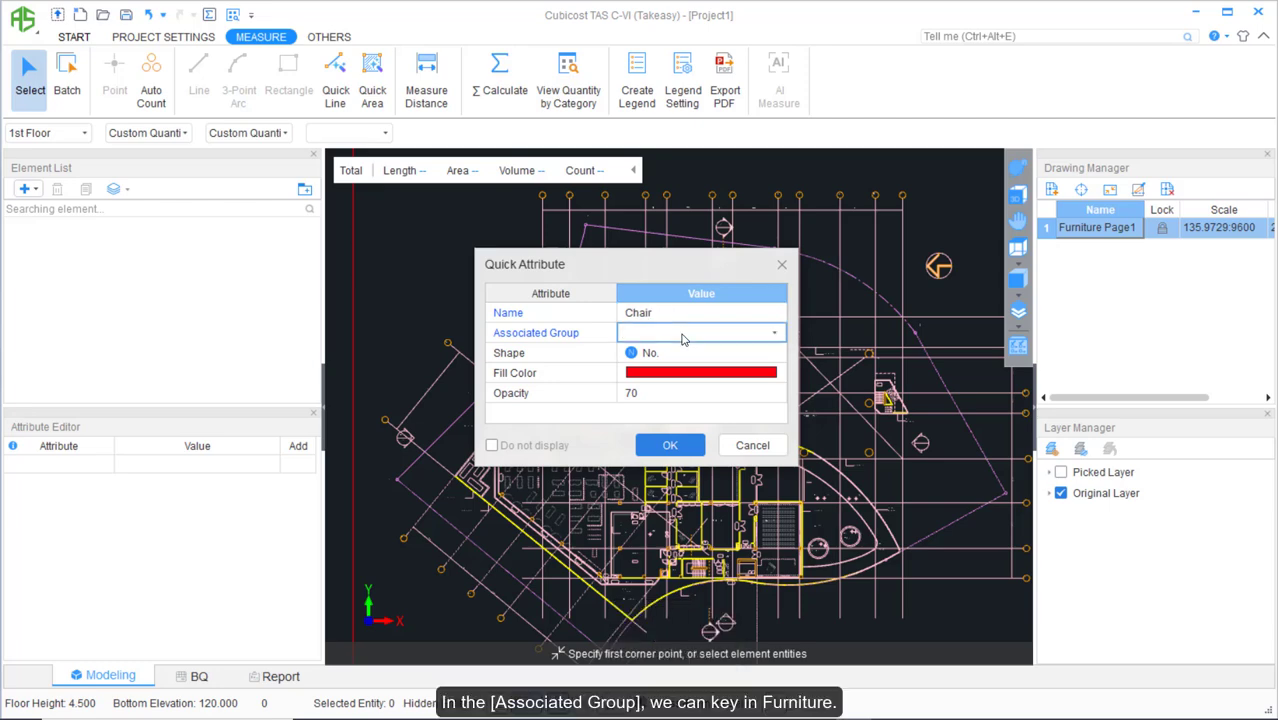
text(furniture)
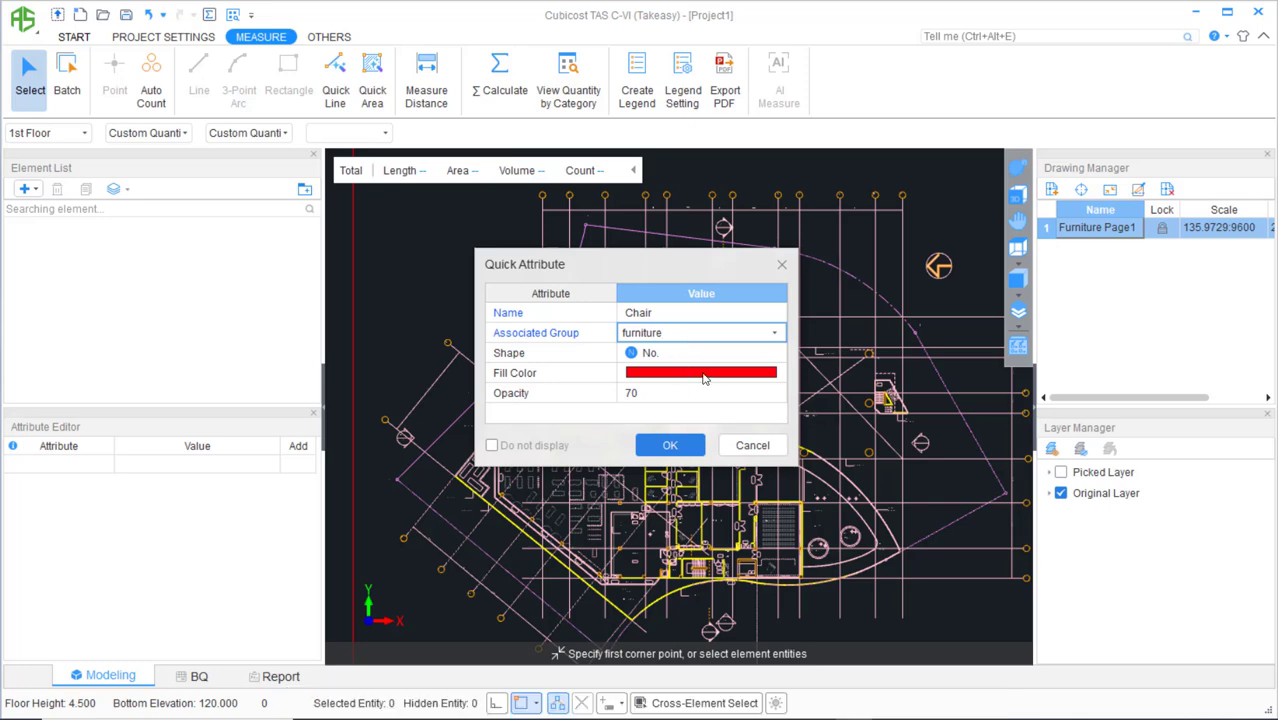
Set the Chair element's fill color to light blue and finish creating the element.
click(702, 376)
click(777, 376)
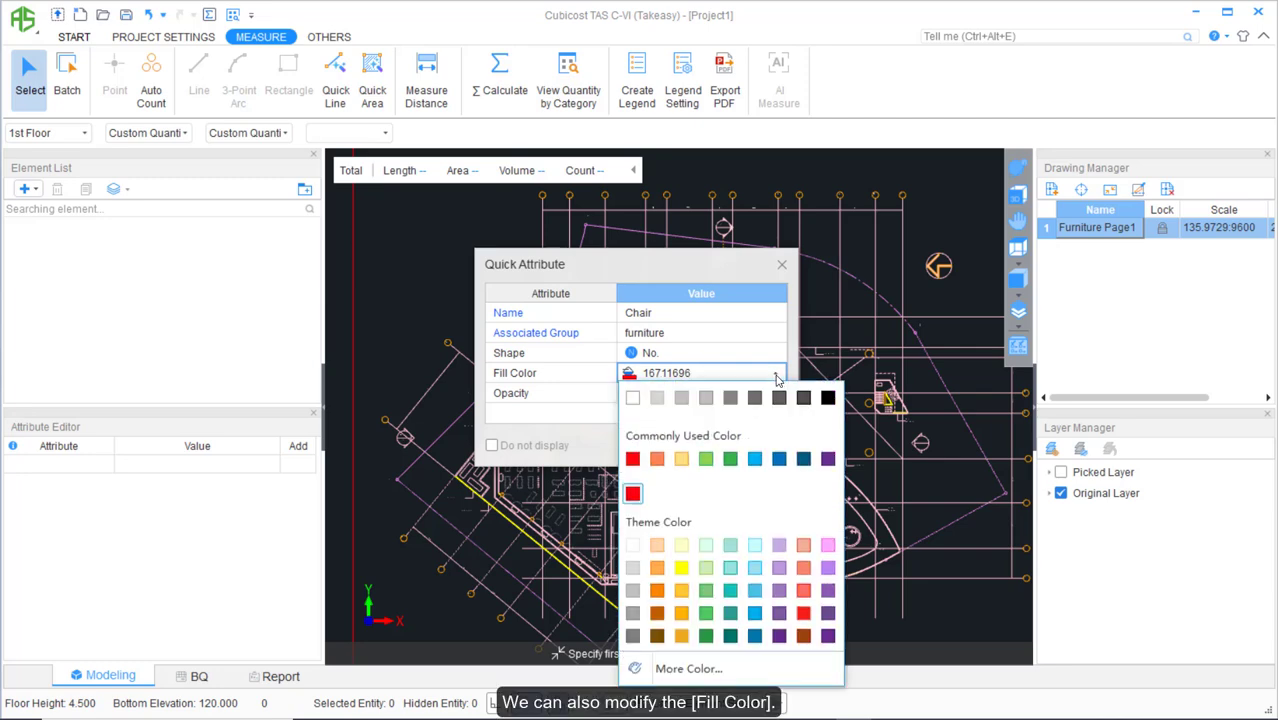
click(750, 466)
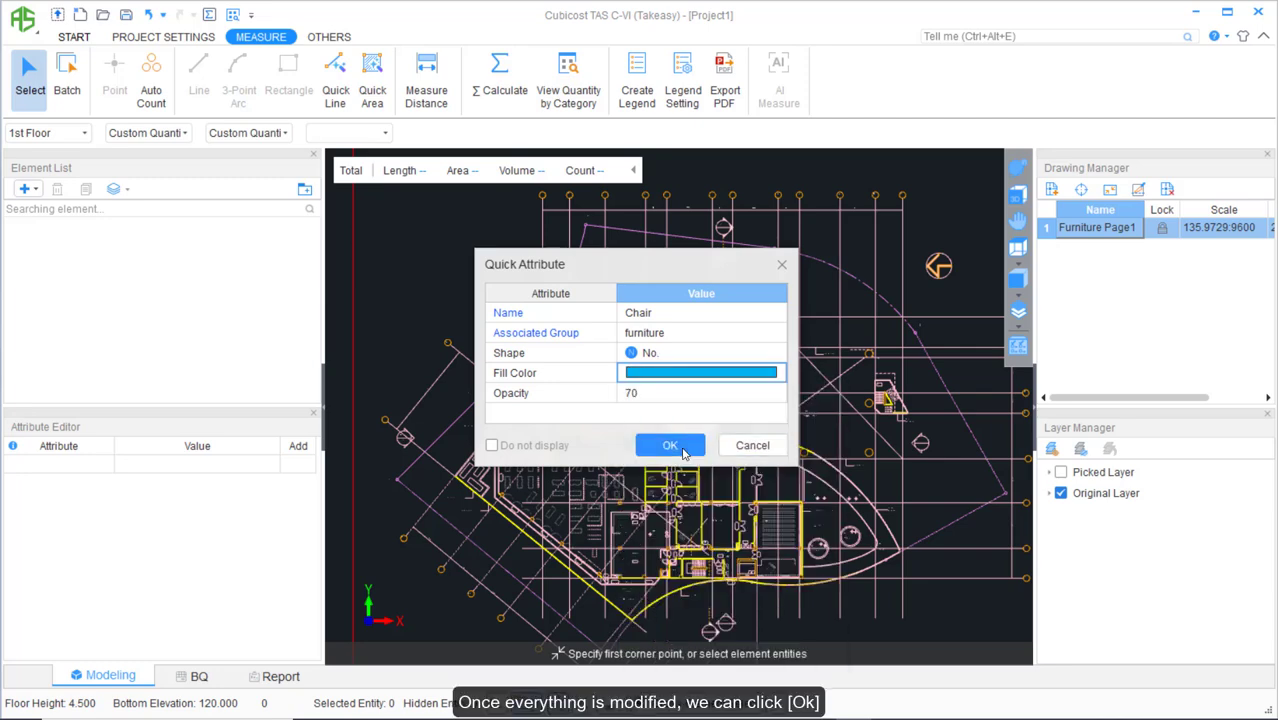
click(669, 446)
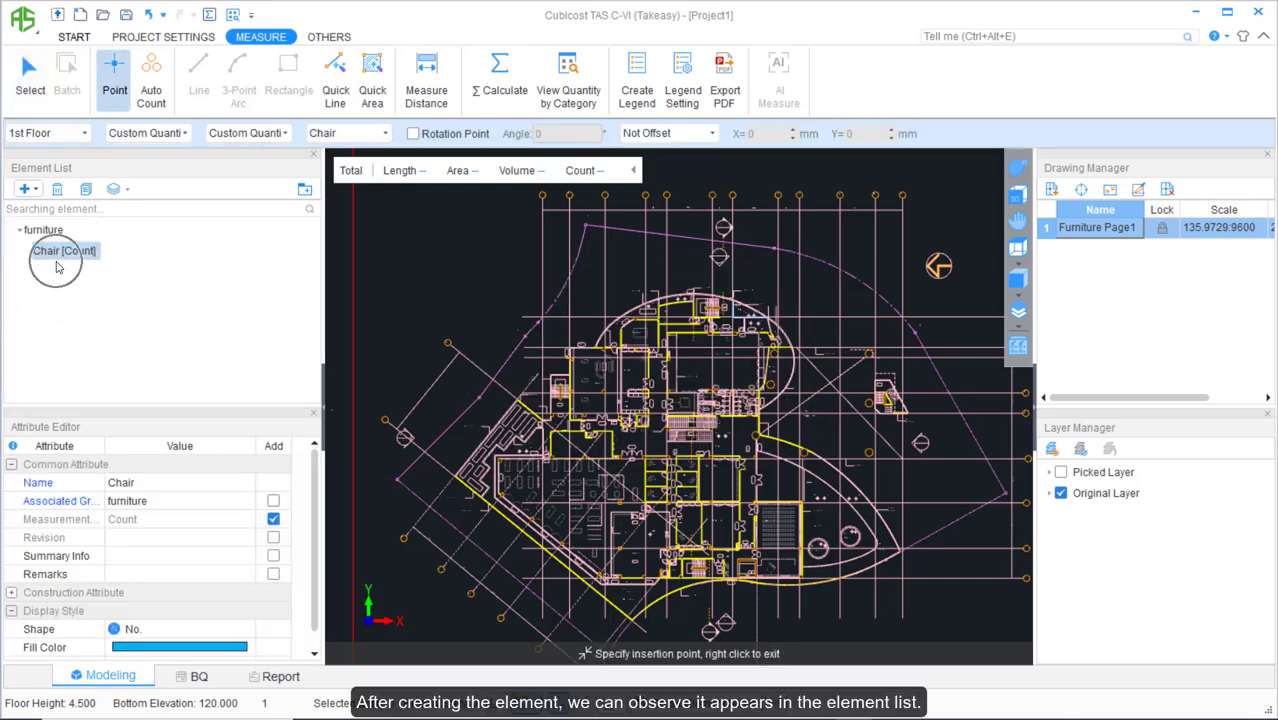
scroll(142, 531, down, 1)
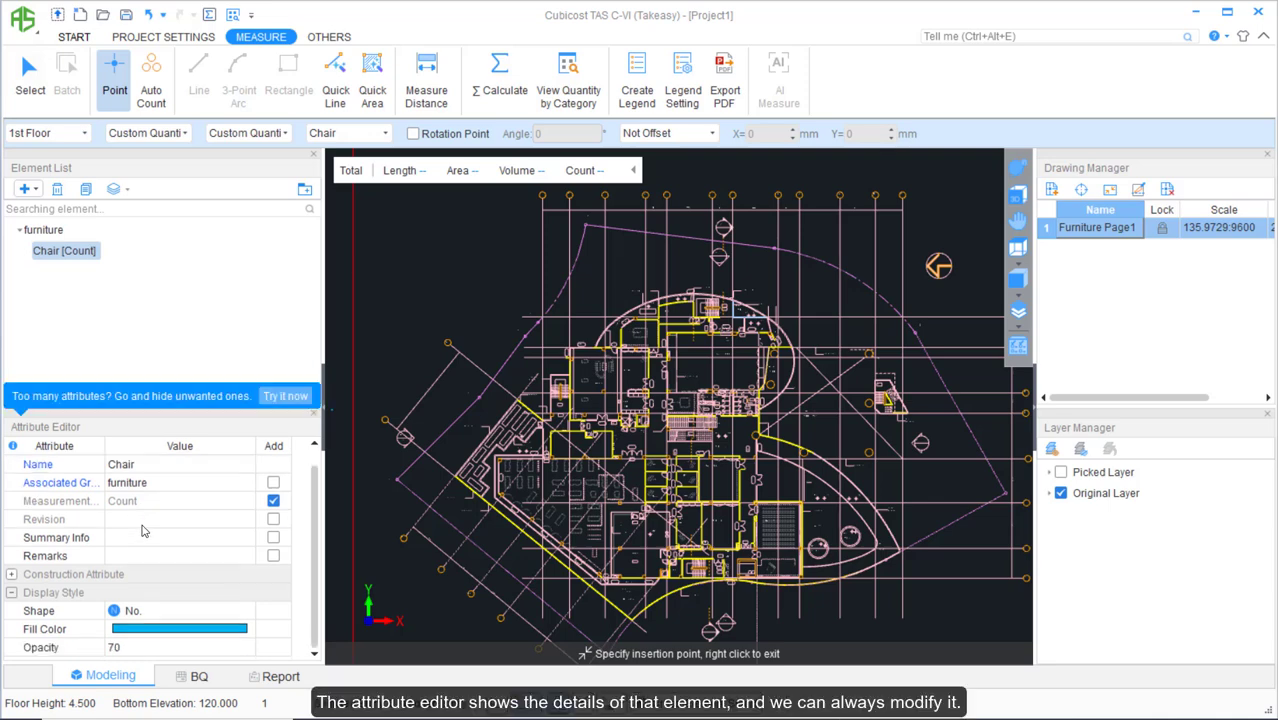
scroll(142, 531, up, 1)
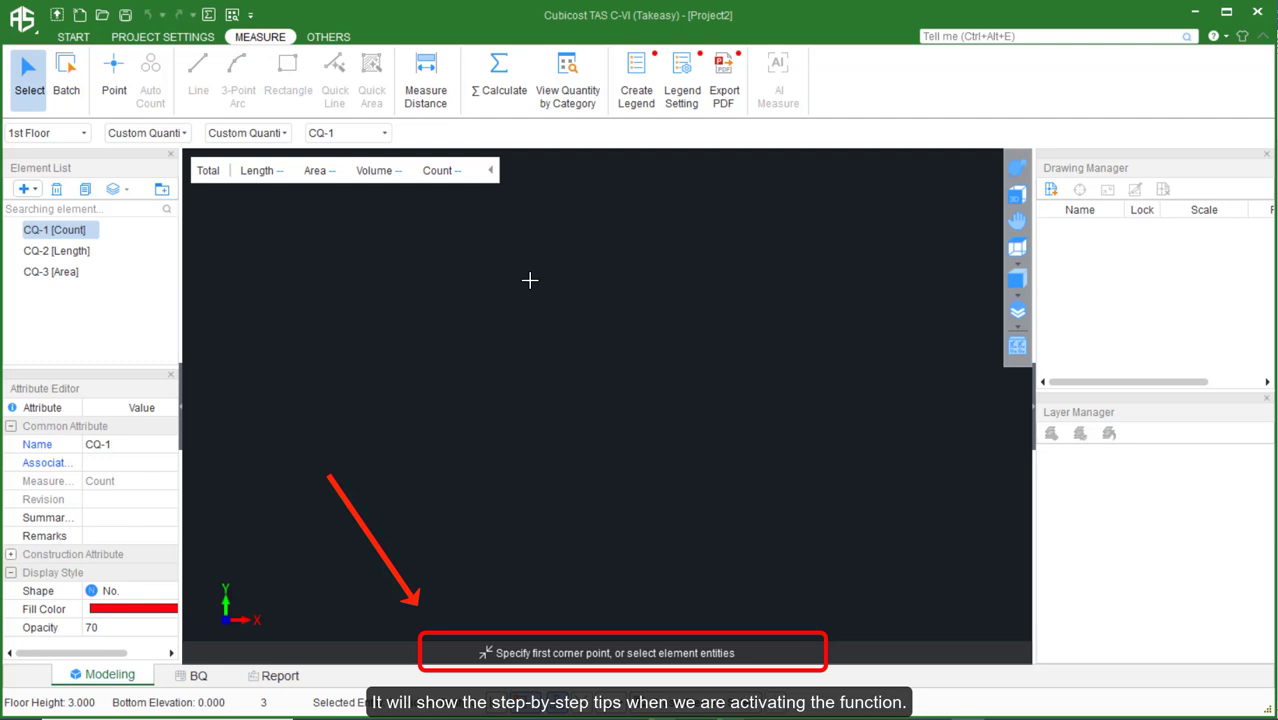
click(416, 90)
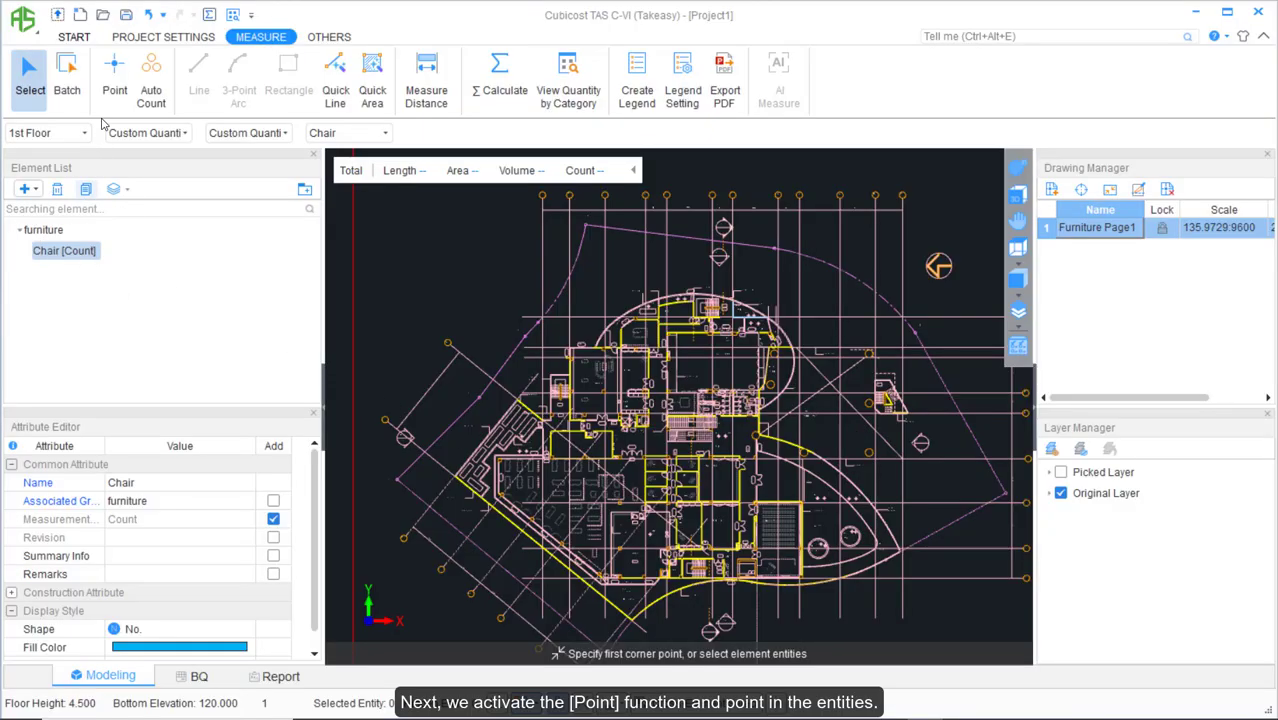
Place Chair points on the four chairs along the left side of the table beside the hall's upper-left corner column.
click(112, 84)
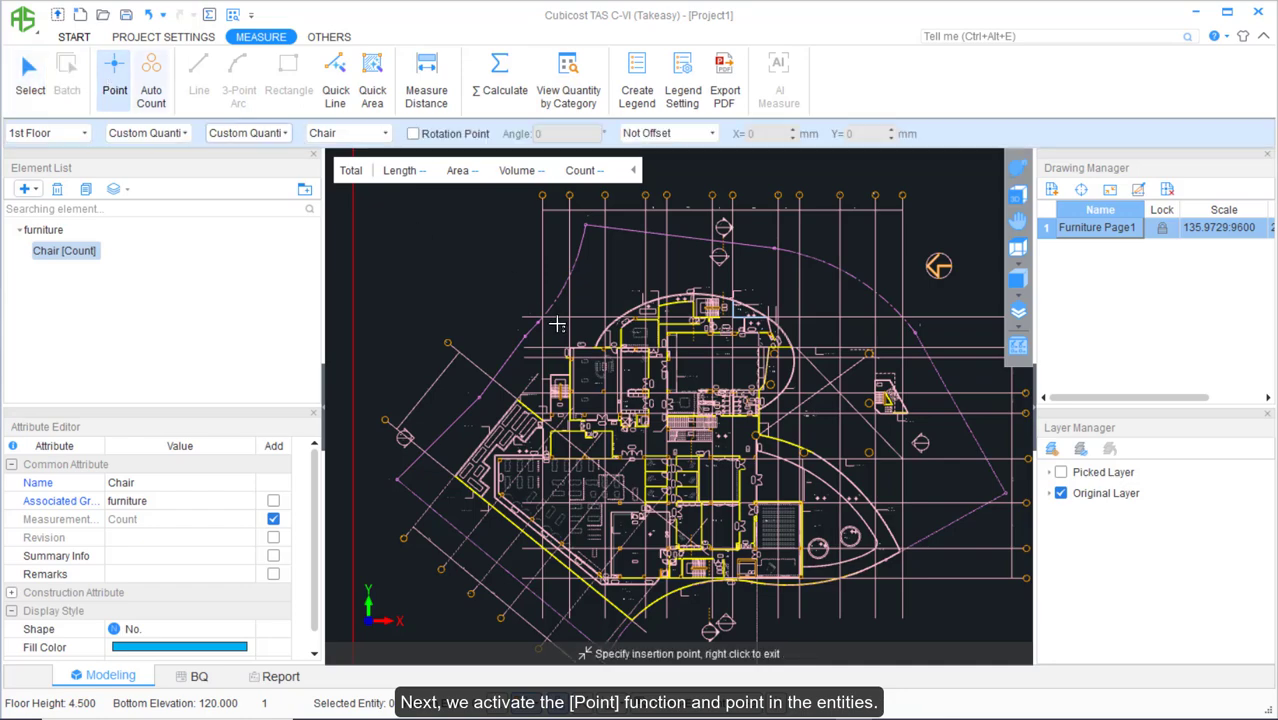
scroll(476, 463, up, 5)
scroll(476, 463, up, 6)
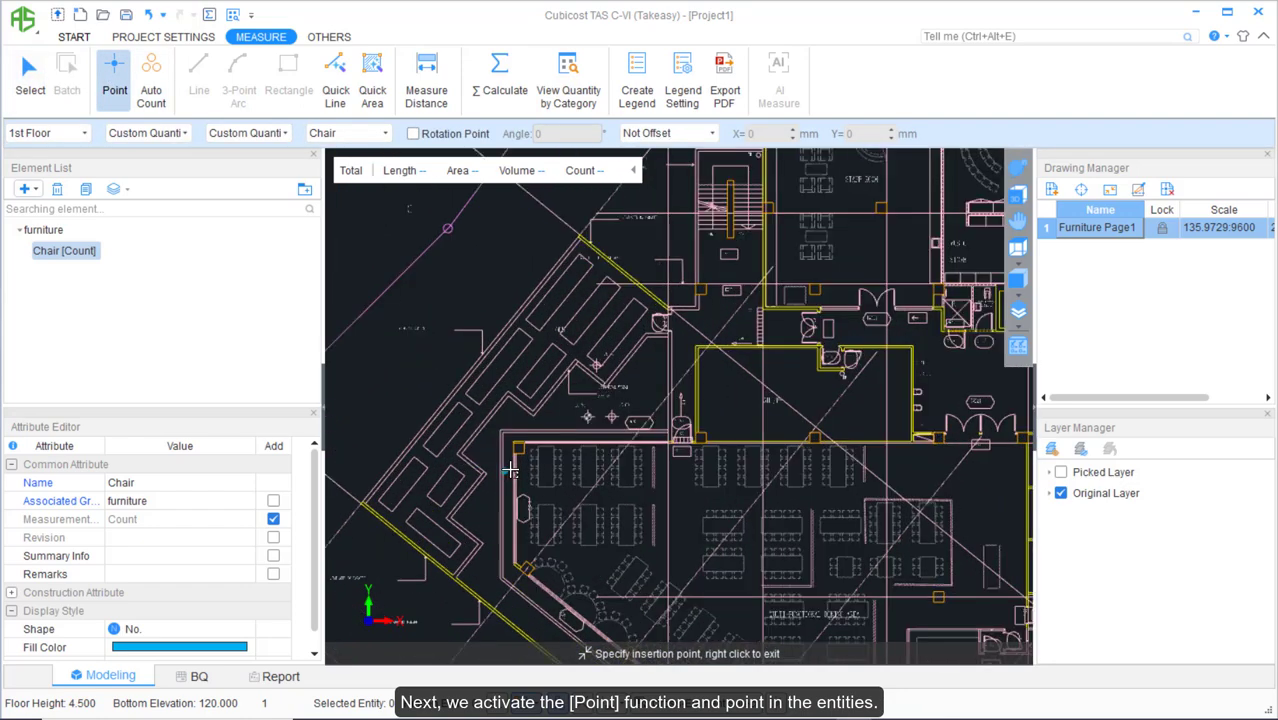
click(558, 472)
scroll(584, 438, up, 2)
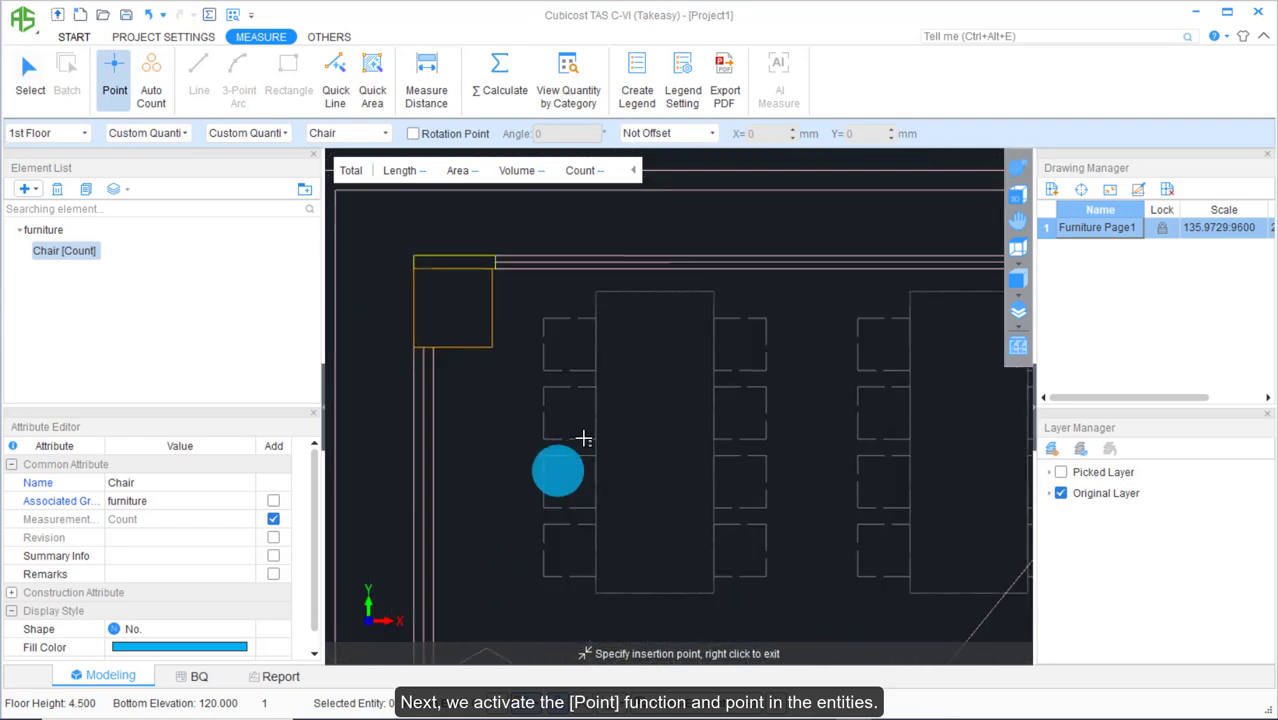
click(567, 344)
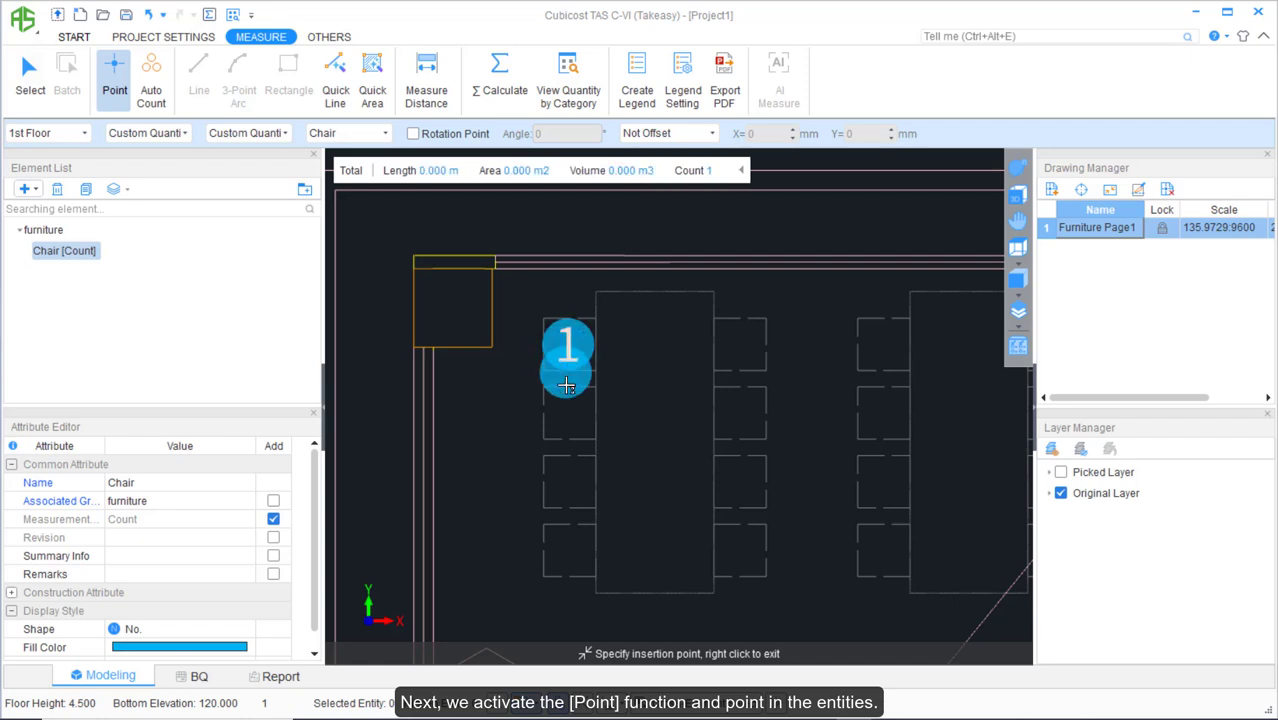
click(567, 413)
click(570, 479)
click(568, 551)
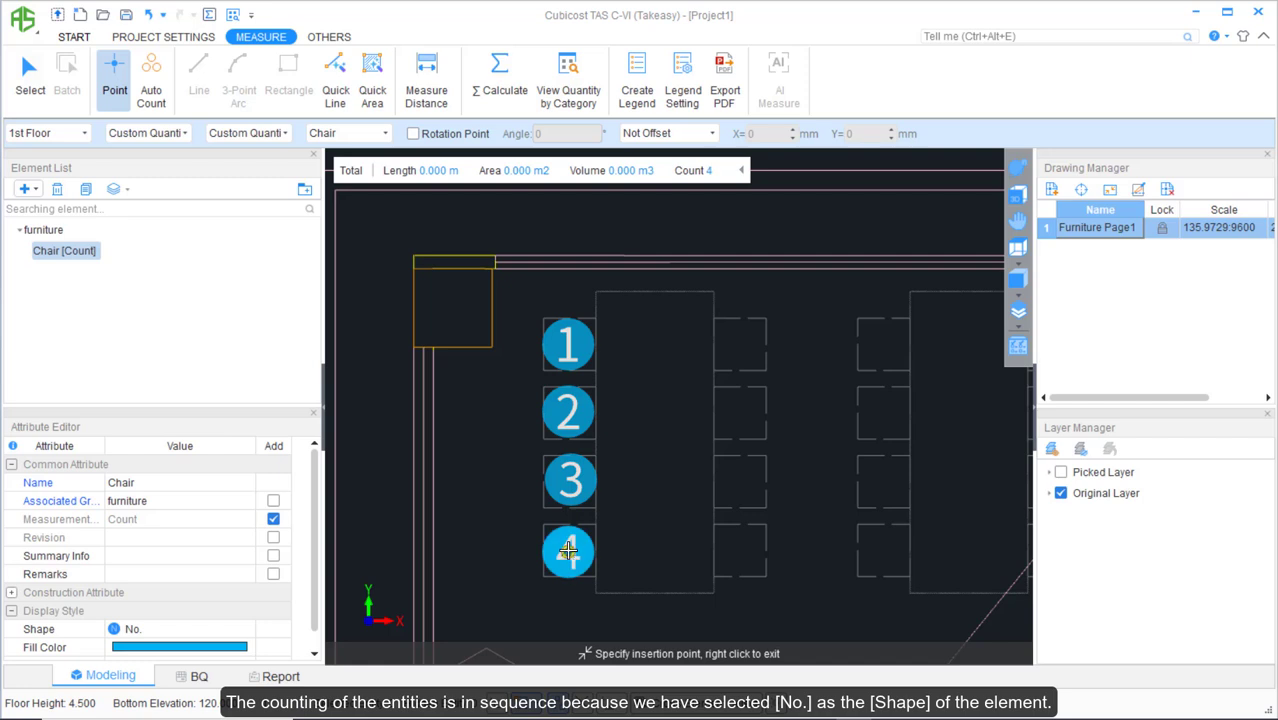
right_click(685, 477)
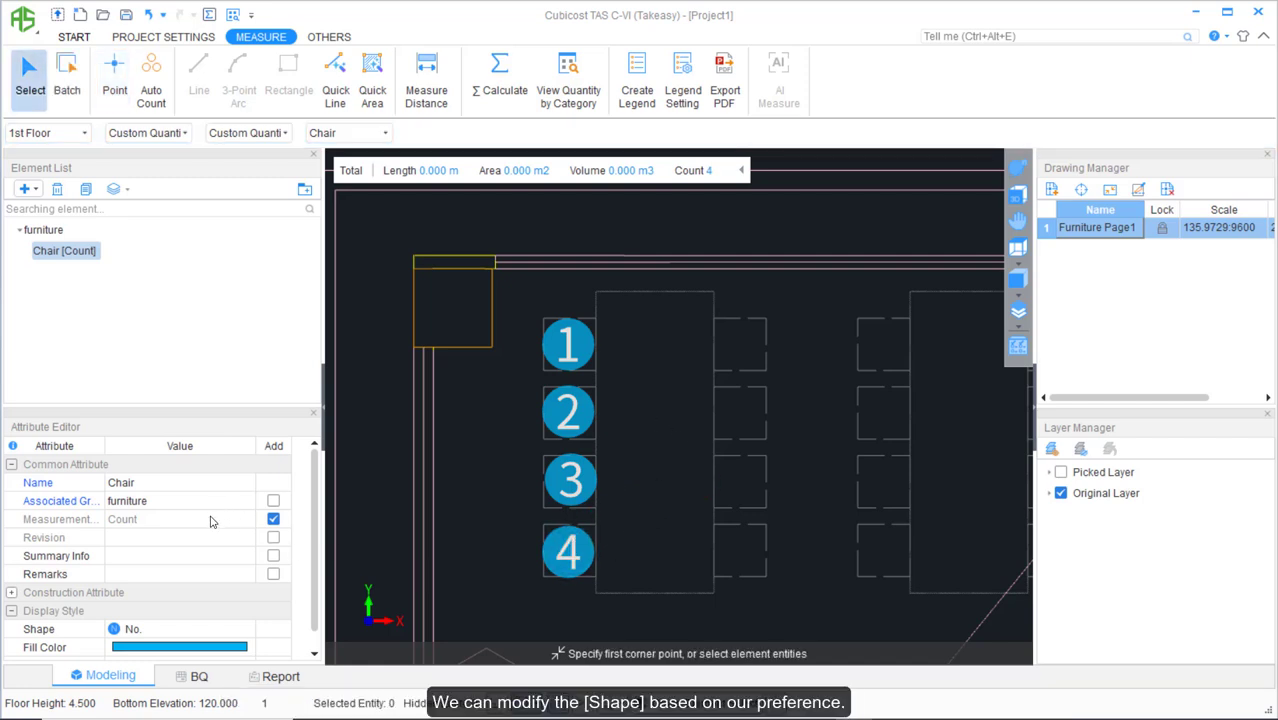
Change the Chair element's display shape to Tick Mark.
click(190, 610)
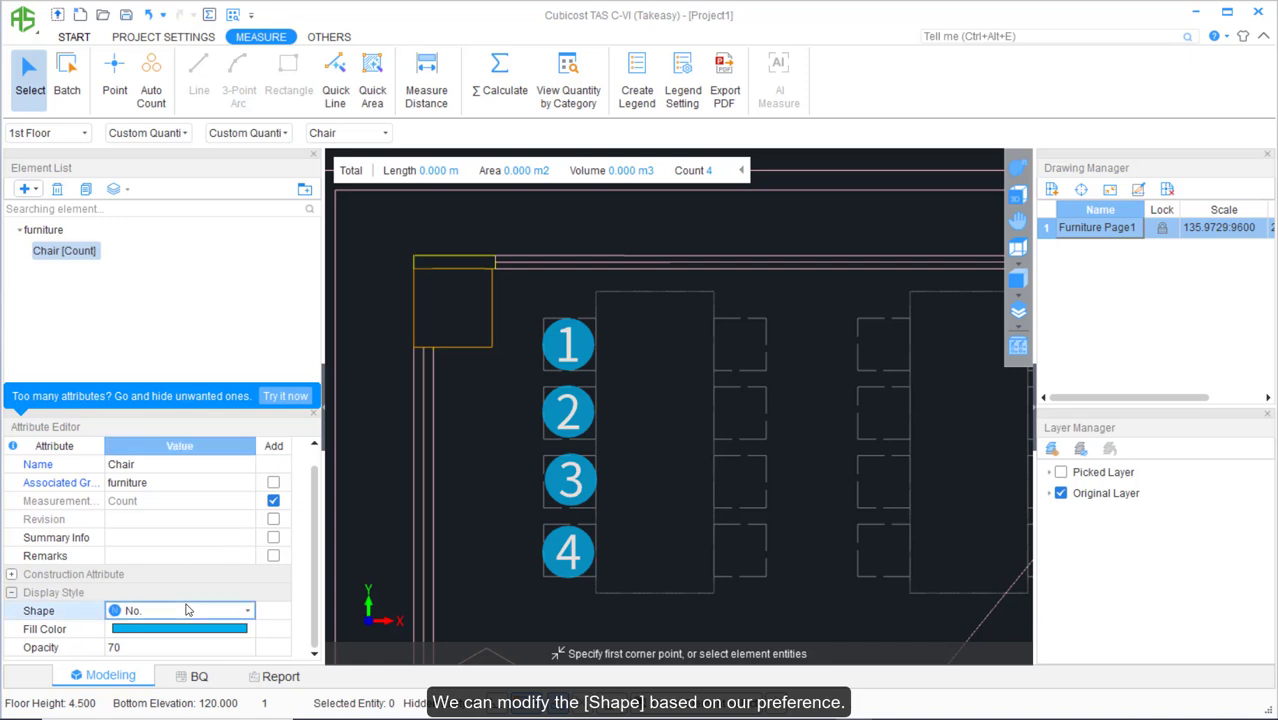
click(248, 610)
click(140, 706)
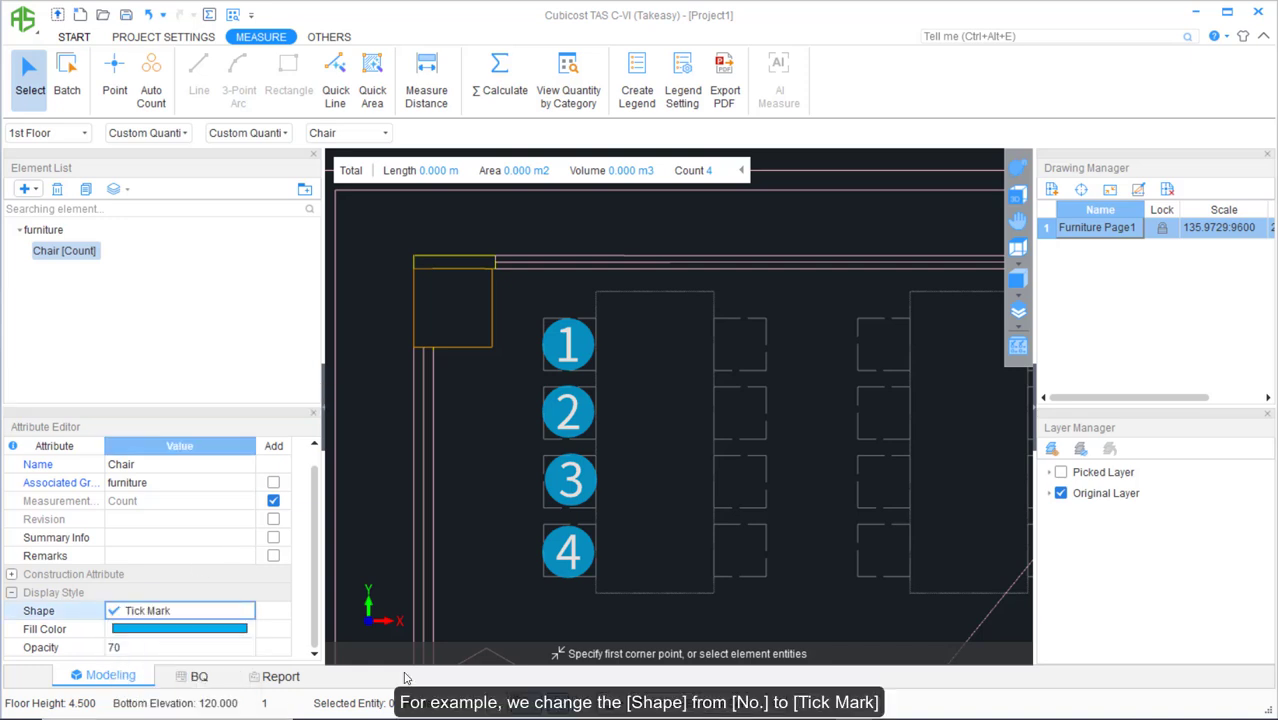
Place Chair tick marks with the Point tool on the four chairs along the right side of the same table.
click(115, 78)
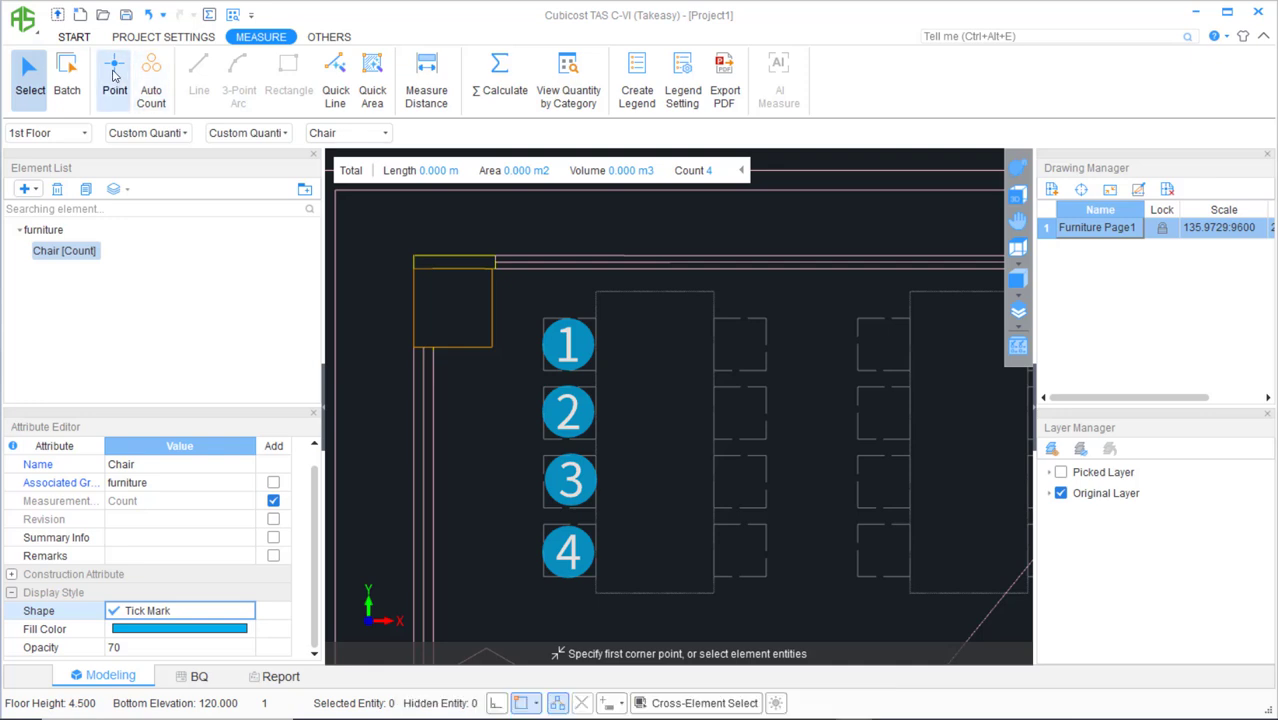
click(740, 350)
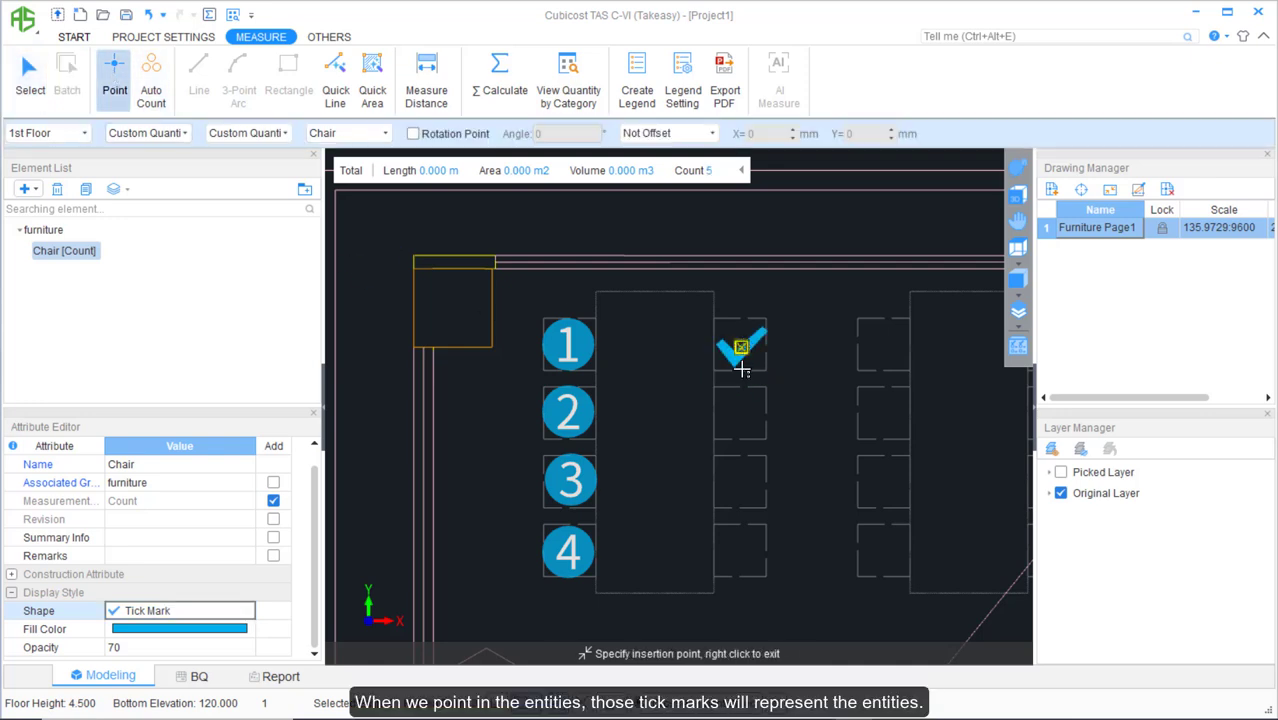
click(738, 413)
click(741, 480)
click(743, 545)
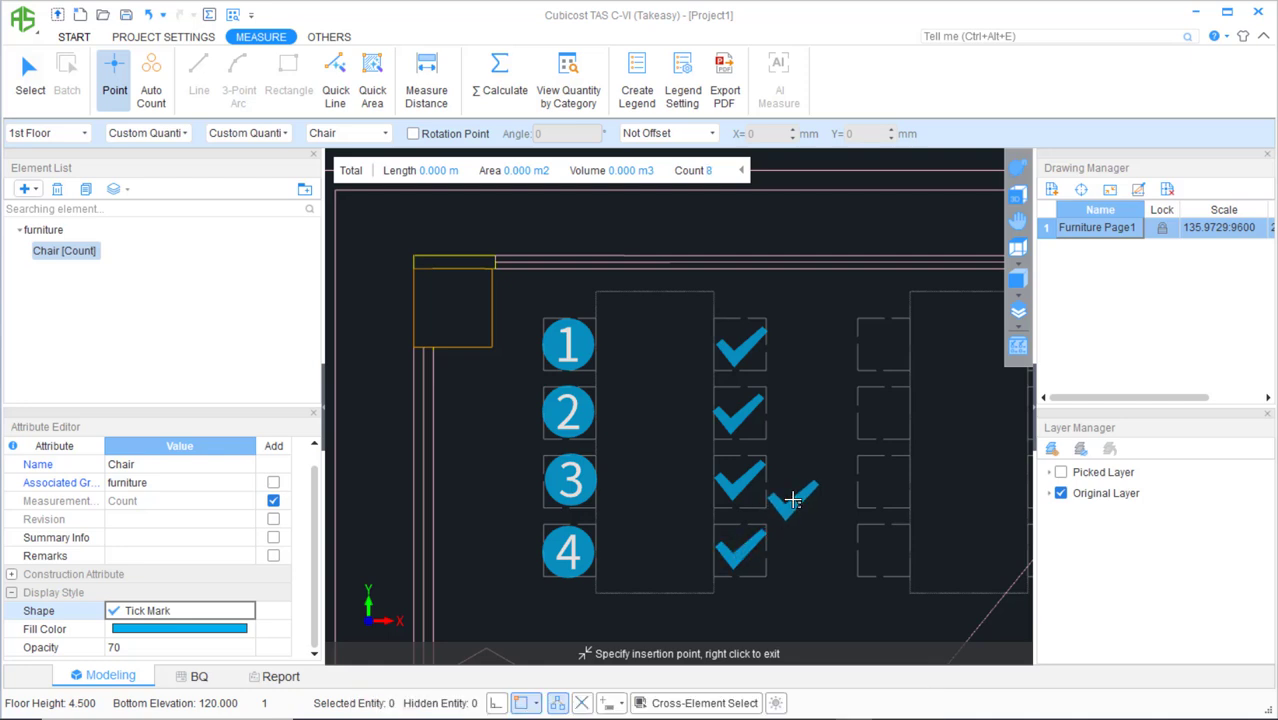
right_click(792, 499)
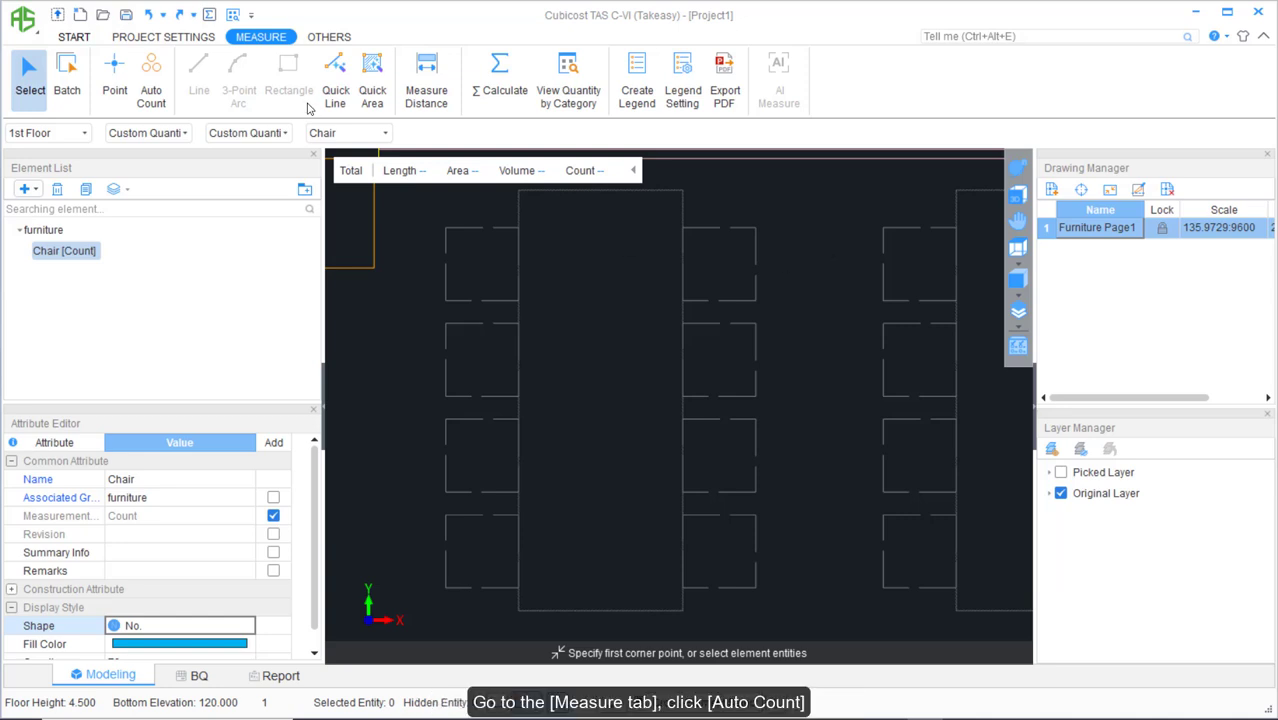
Run Auto Count using the upper-left chair of the first table as the legend.
click(151, 97)
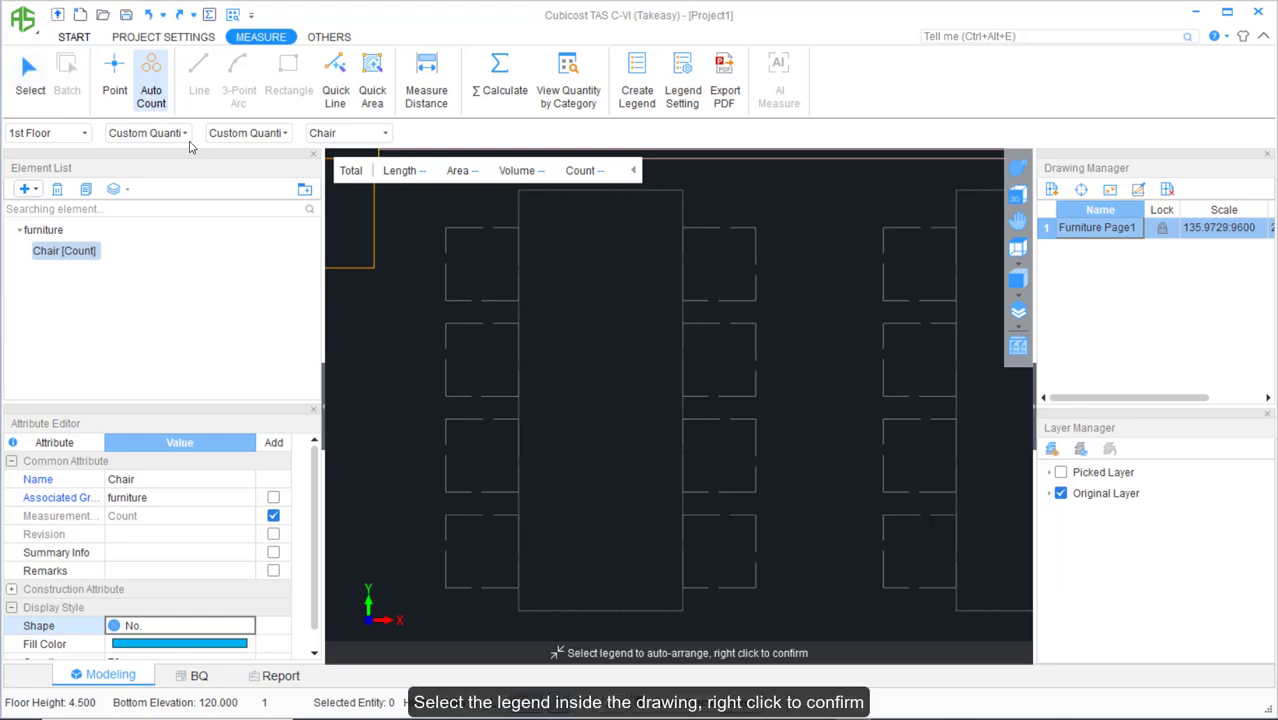
drag(426, 214, 536, 303)
right_click(536, 303)
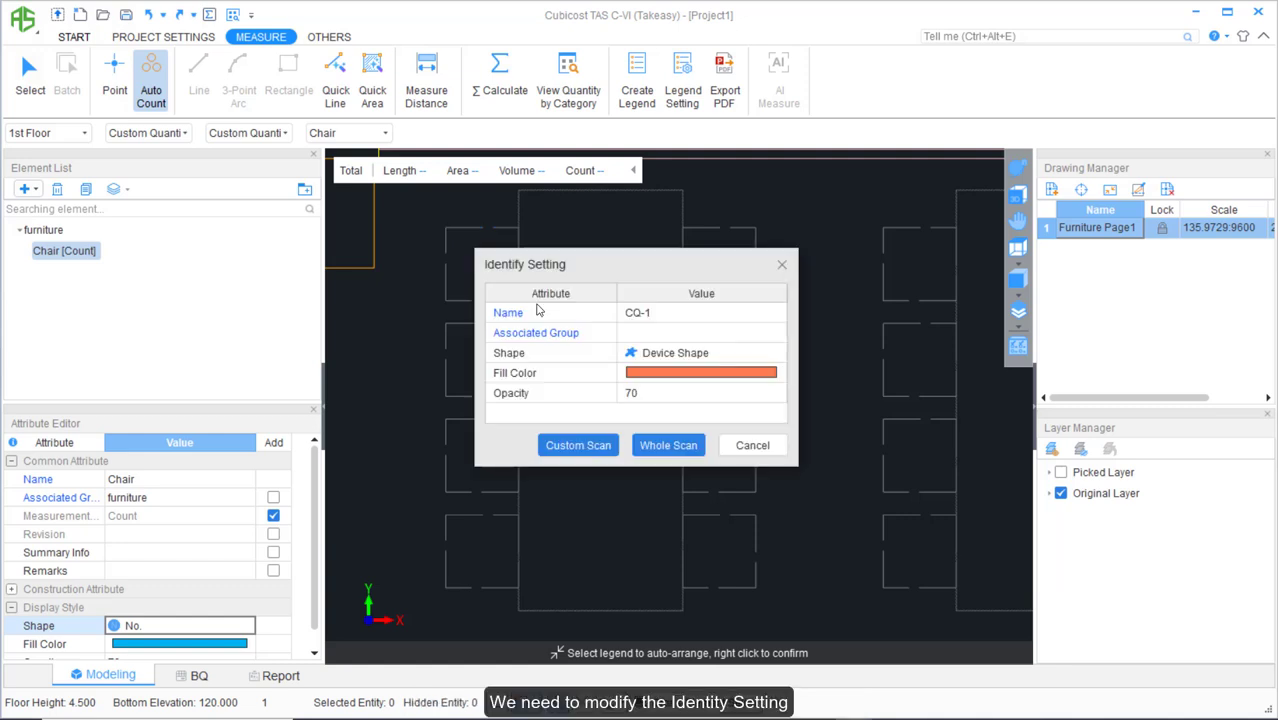
Set the identify settings to name Chair, associated group furniture and shape Device Shape, and run a Whole Scan.
click(731, 313)
click(775, 314)
click(660, 332)
click(660, 334)
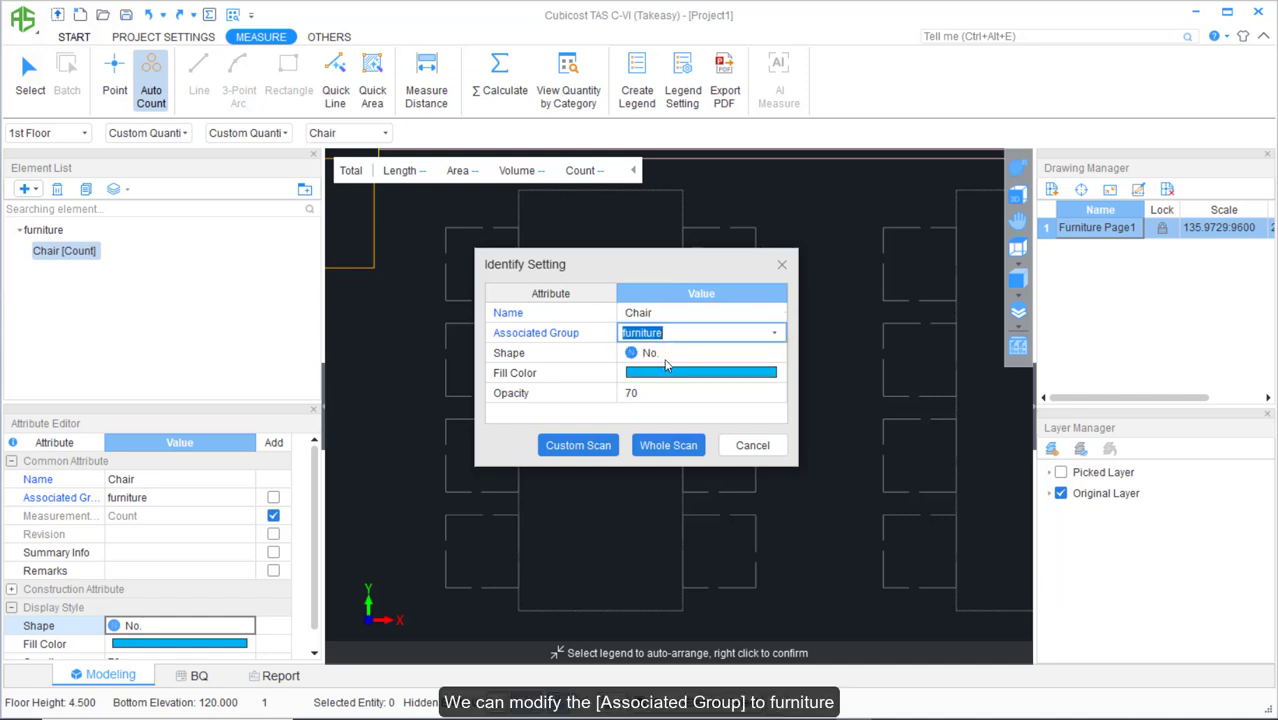
click(670, 358)
click(785, 356)
click(670, 492)
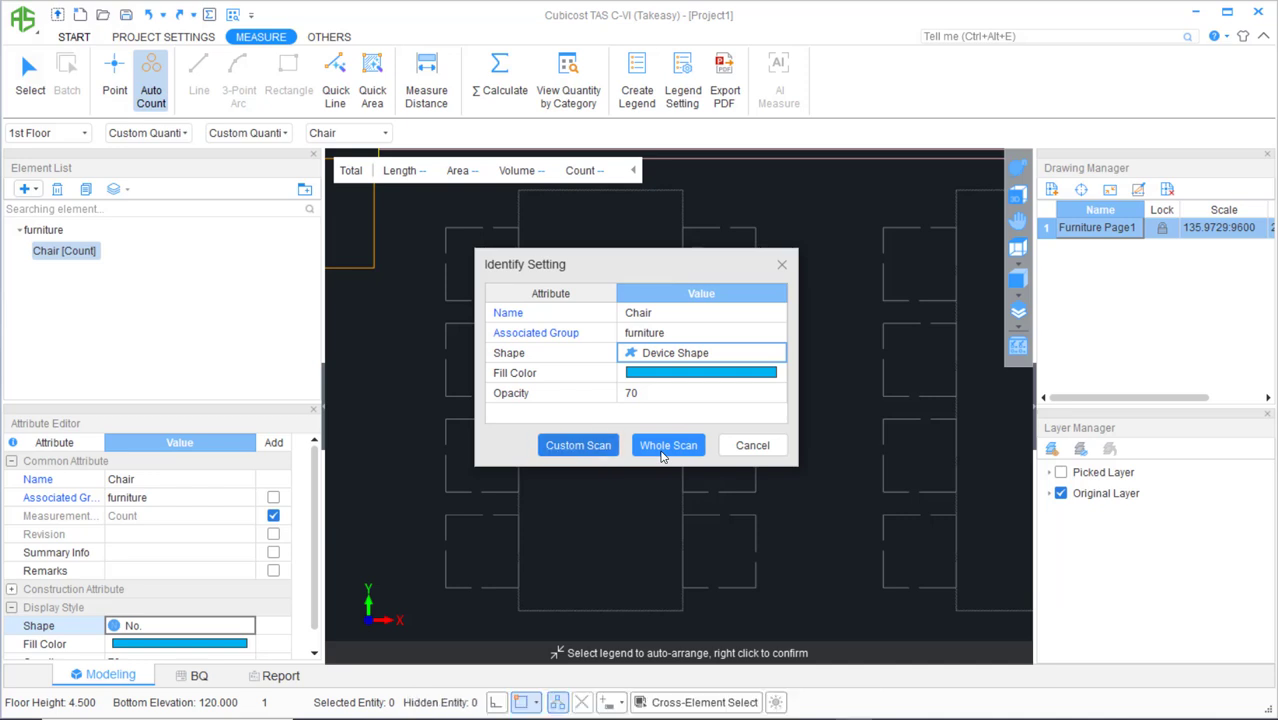
click(669, 447)
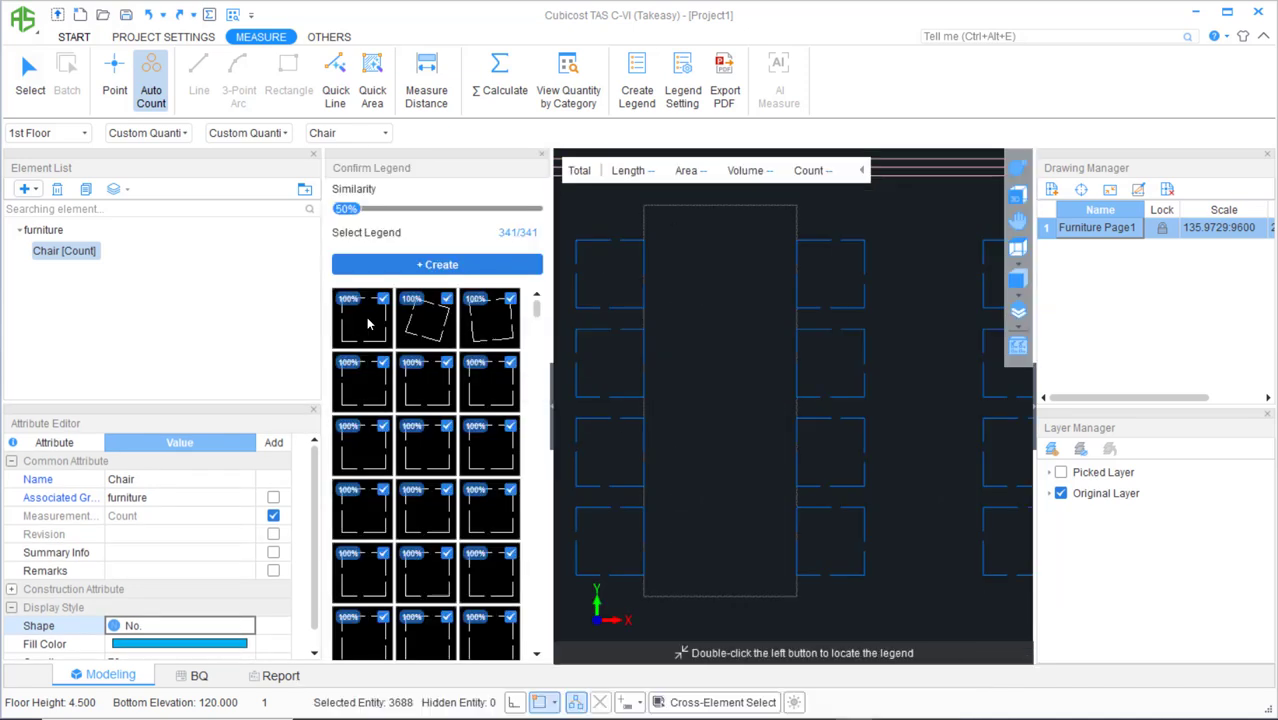
Set the legend similarity to 100% and create the Chair entities from the matching legends.
drag(536, 308, 537, 660)
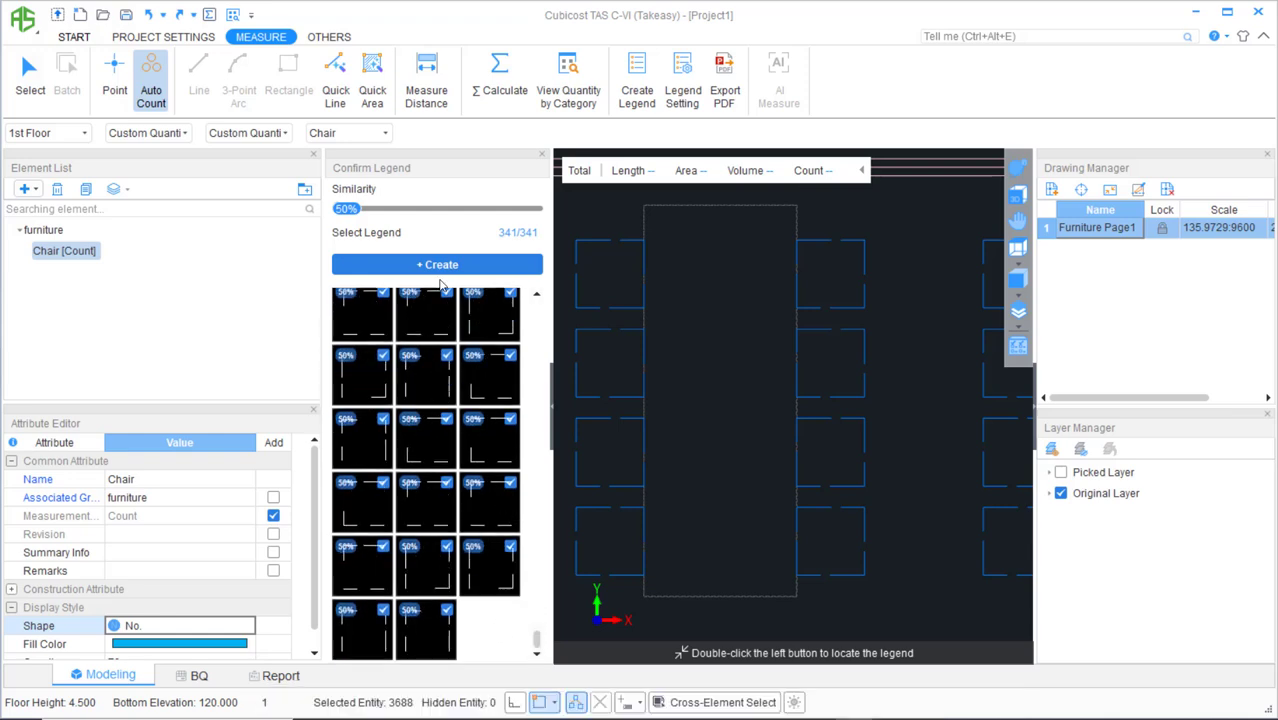
drag(345, 209, 537, 211)
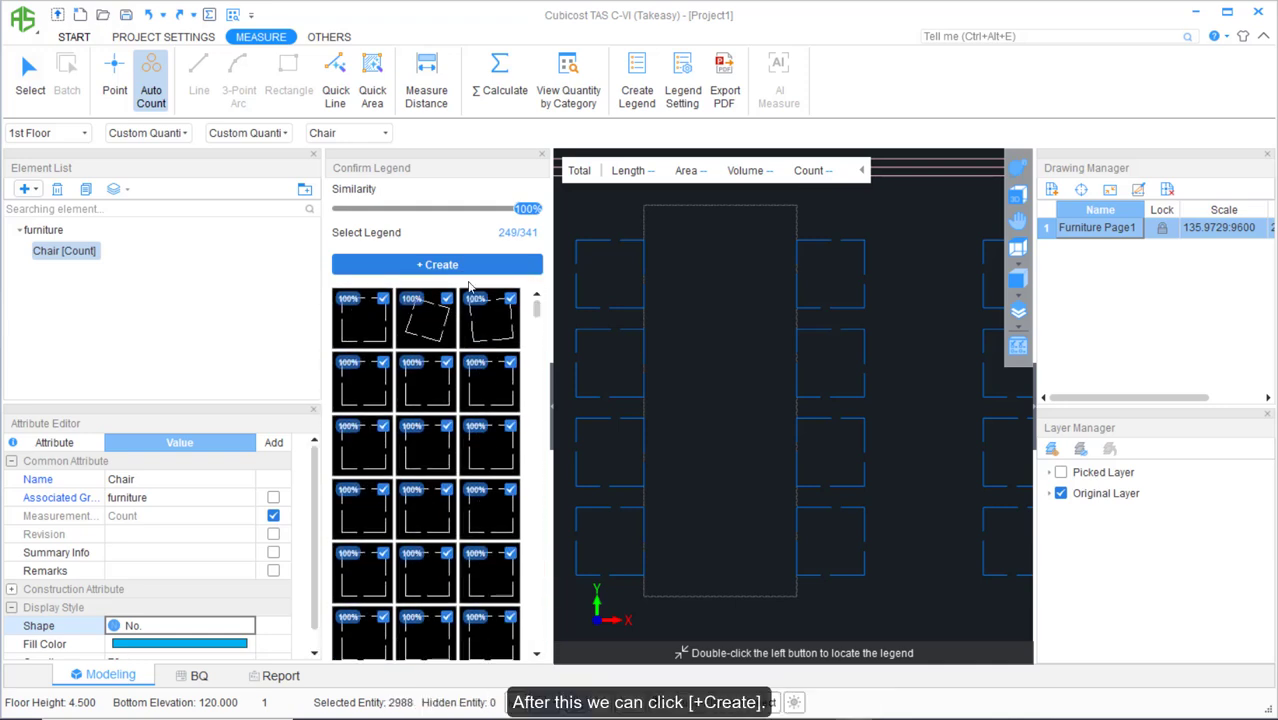
click(470, 264)
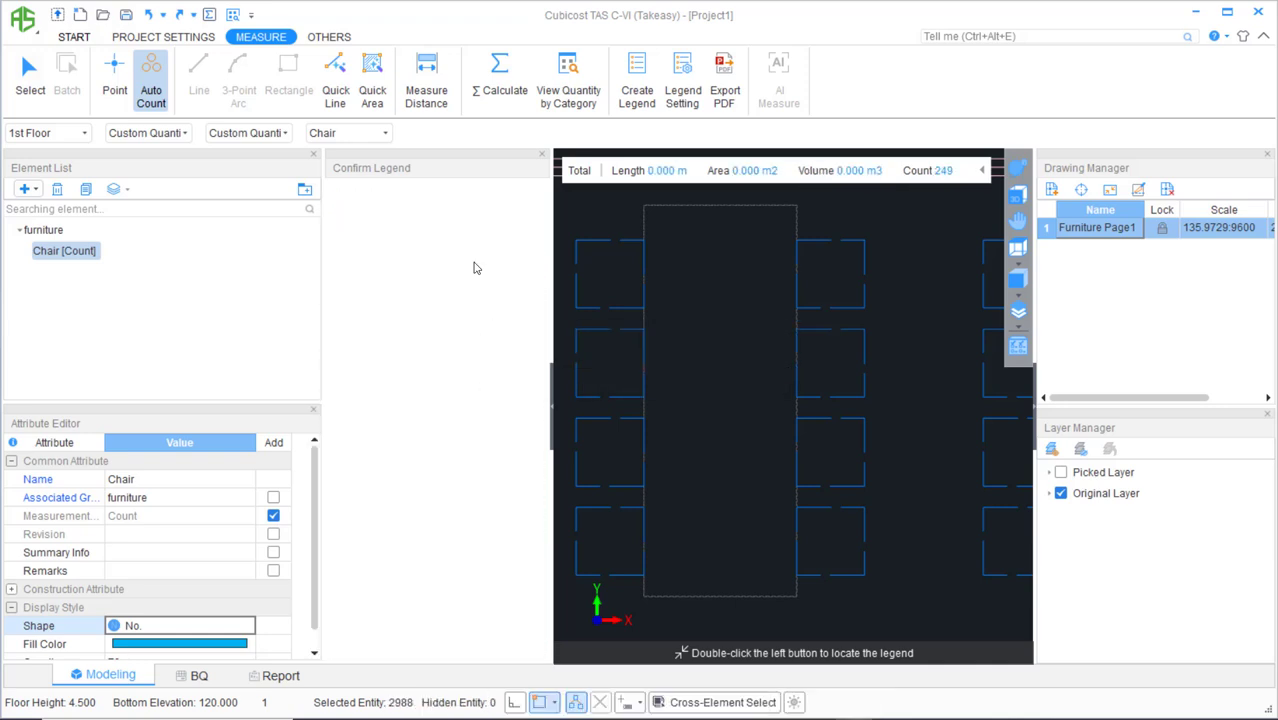
scroll(611, 308, down, 5)
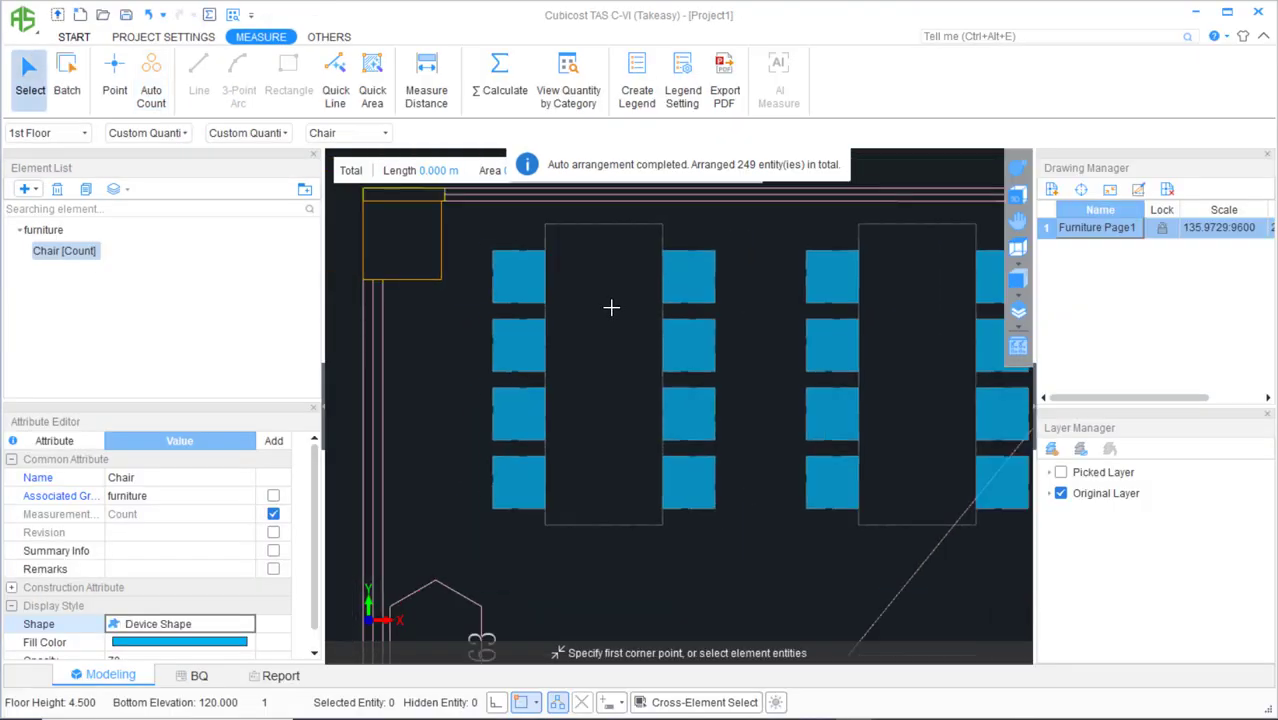
scroll(611, 308, down, 4)
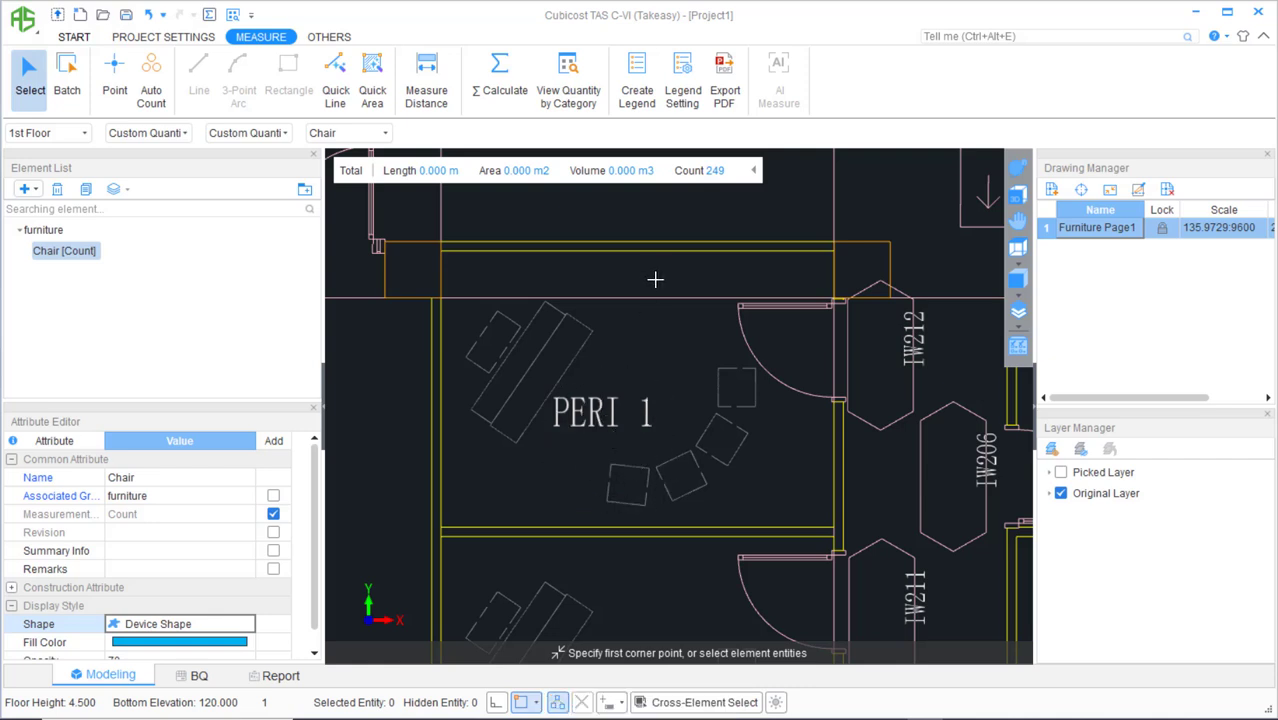
Run Auto Count using the upright chair near the door of room PERI 1 as the legend.
click(148, 80)
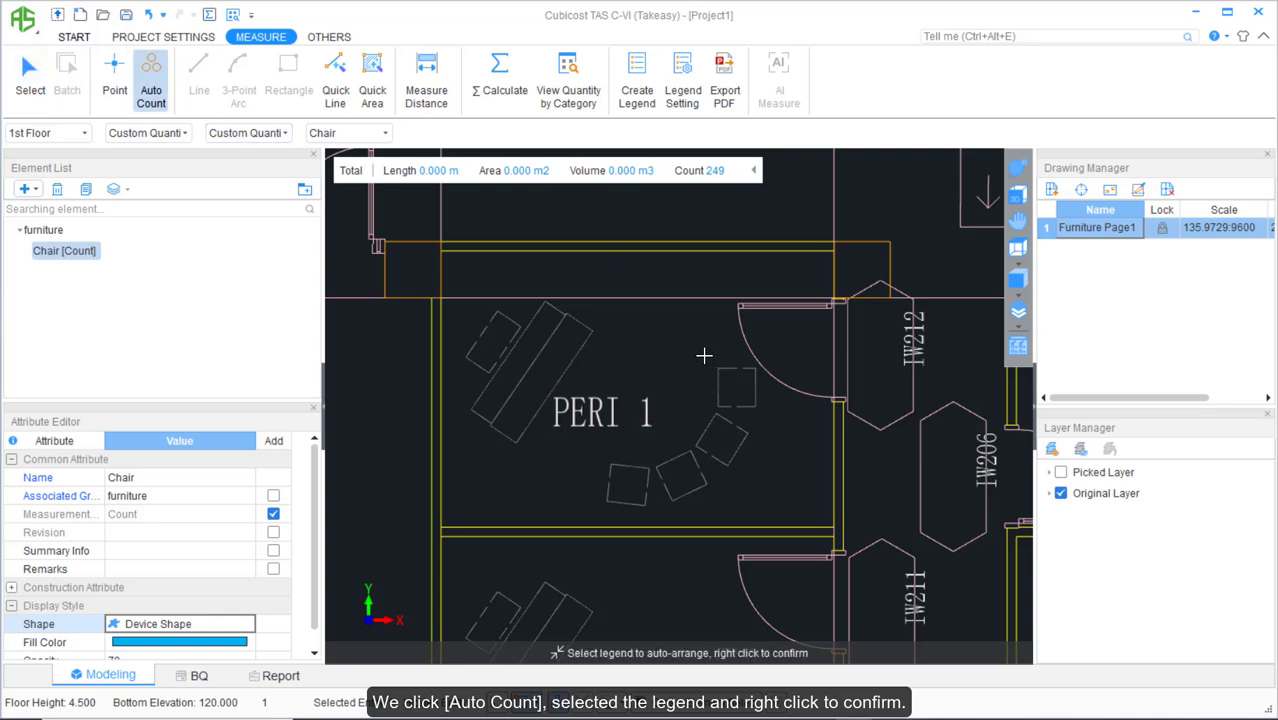
drag(704, 355, 776, 415)
right_click(748, 388)
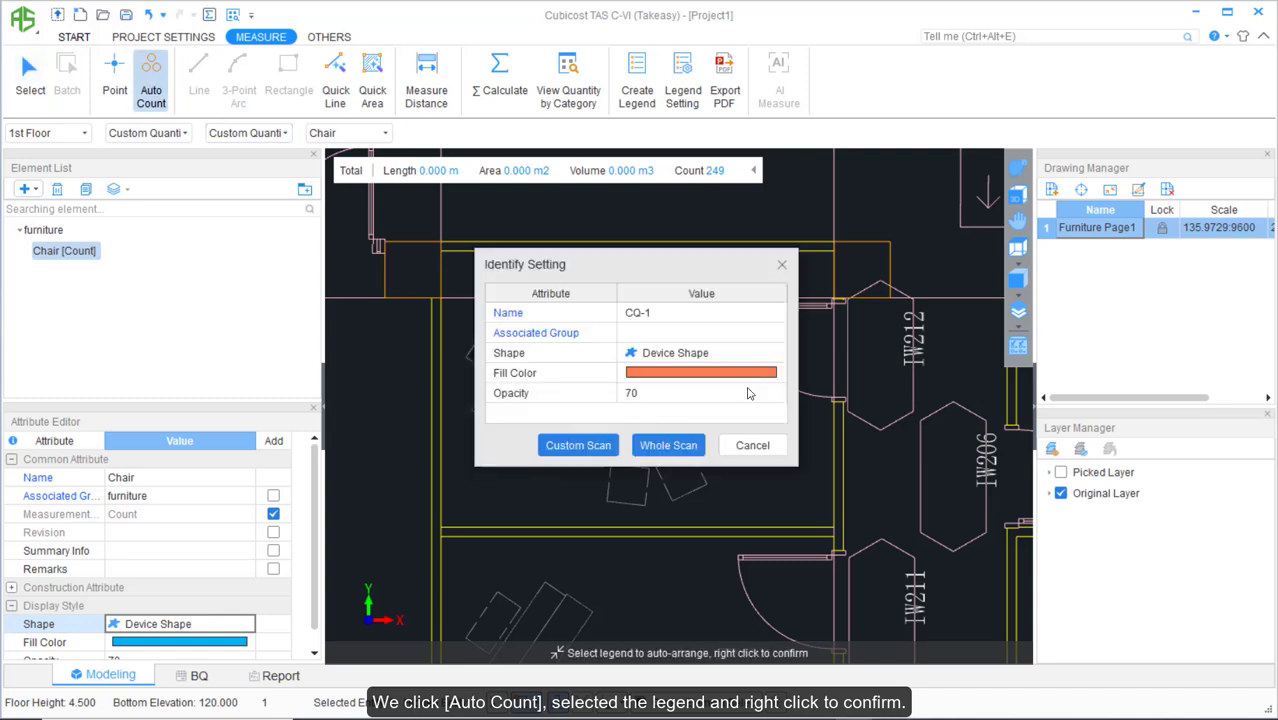
Set the identify settings to name chair2 and associated group furniture, and start a Custom Scan.
click(678, 320)
drag(678, 318, 586, 312)
text(chair2)
key(Return)
key(Return)
key(Return)
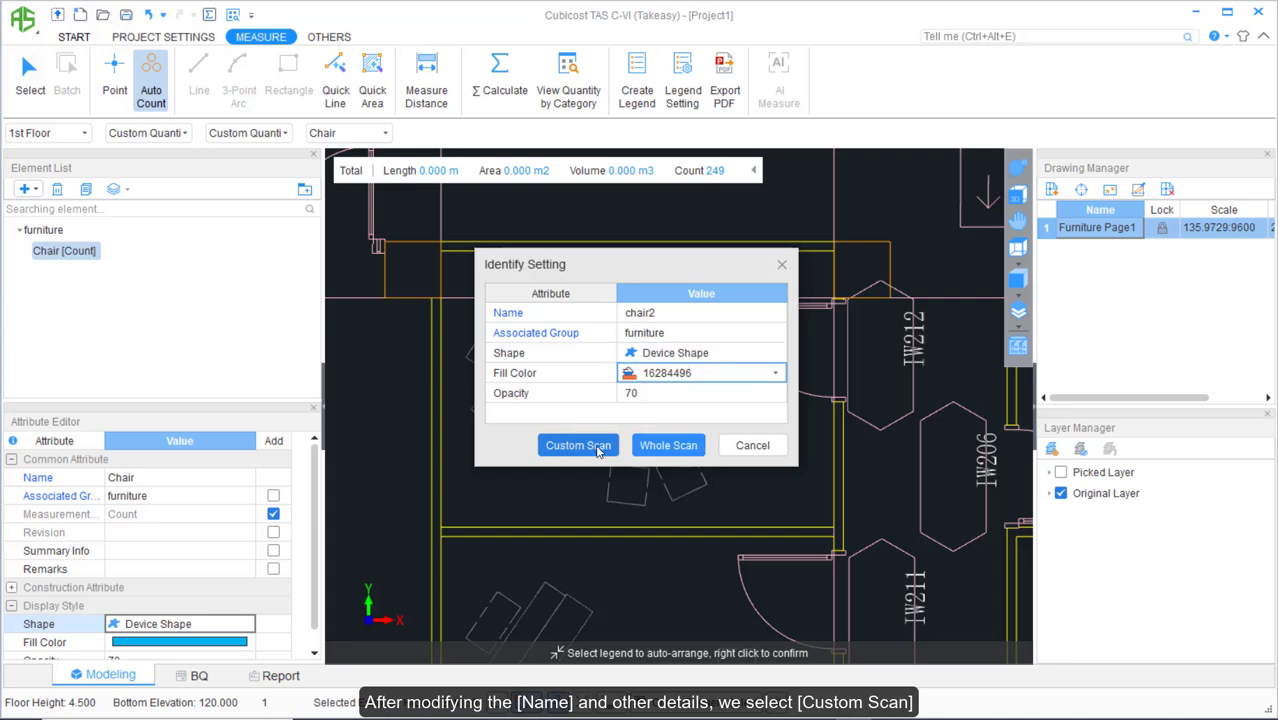
click(597, 448)
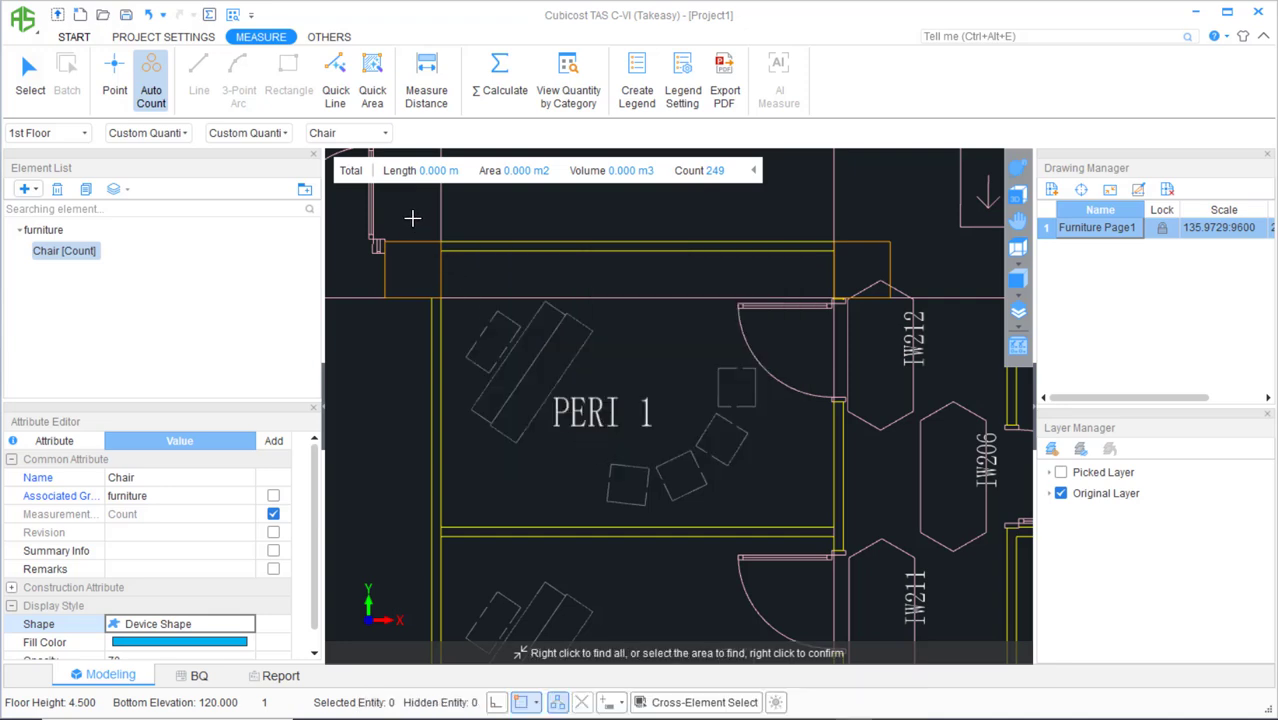
Limit the scan to the PERI 1 room and create the chair2 entities from the matching legends at 100% similarity.
drag(412, 218, 860, 553)
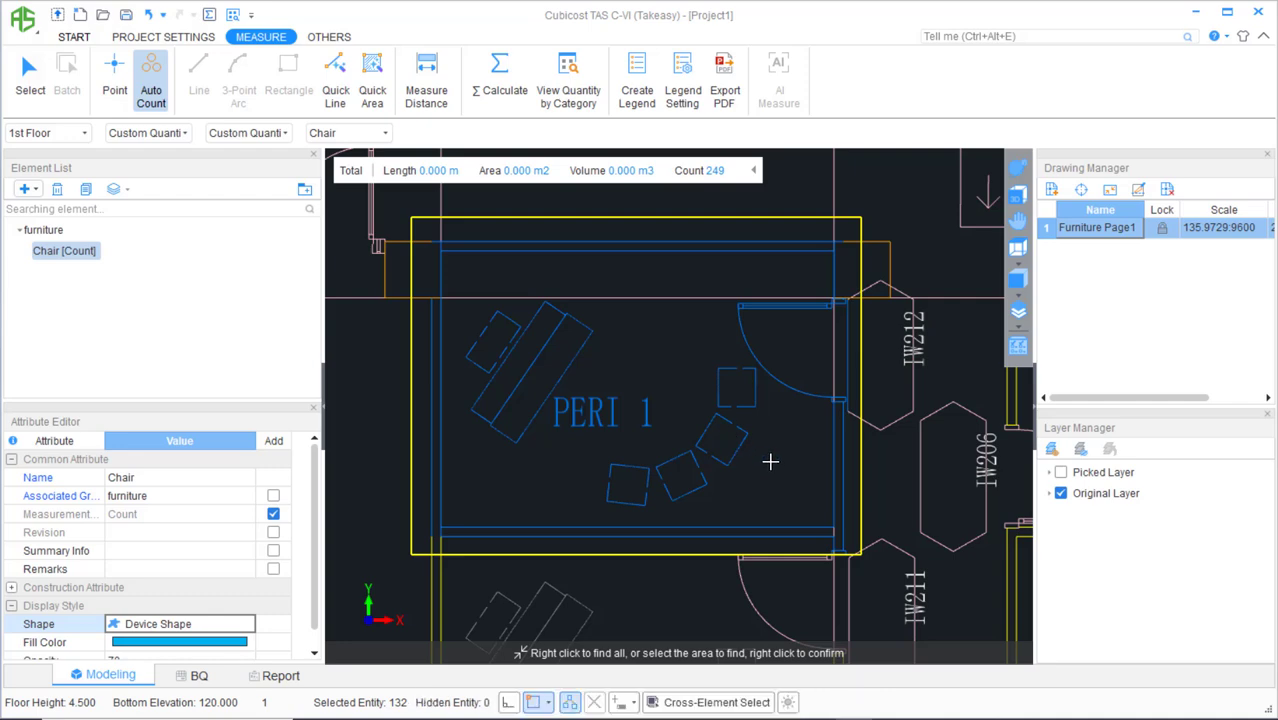
right_click(770, 461)
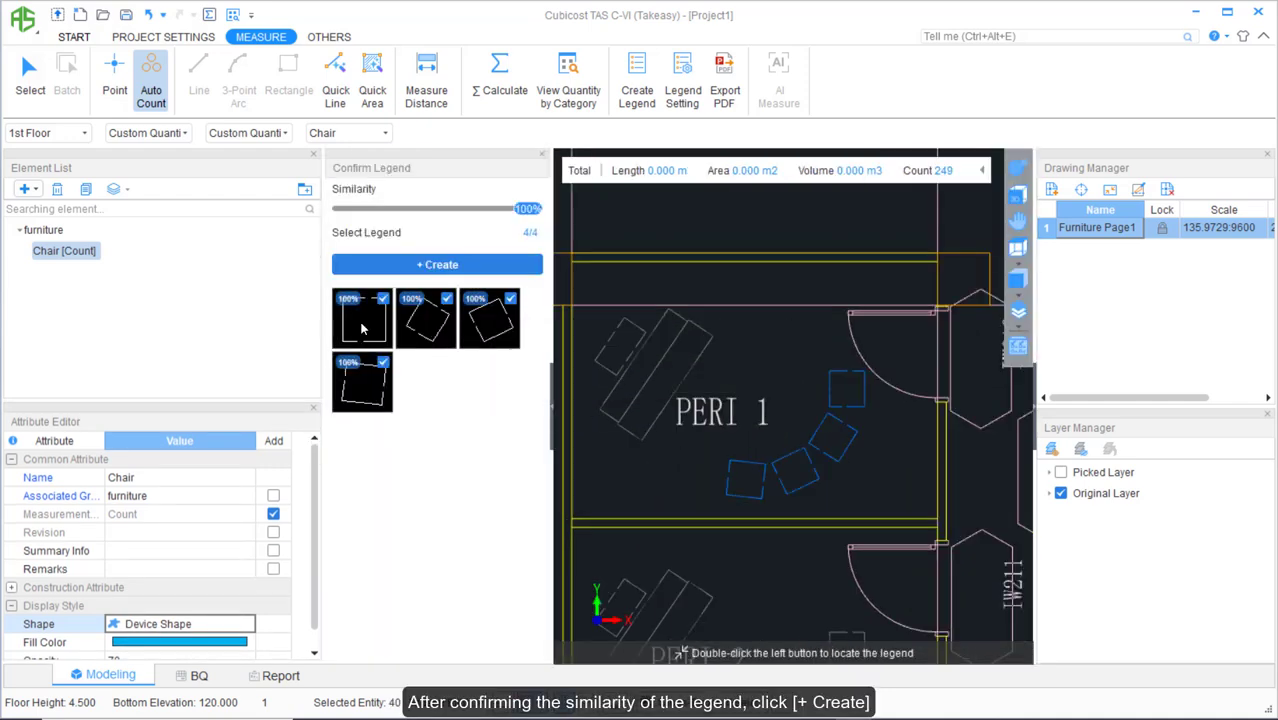
click(437, 264)
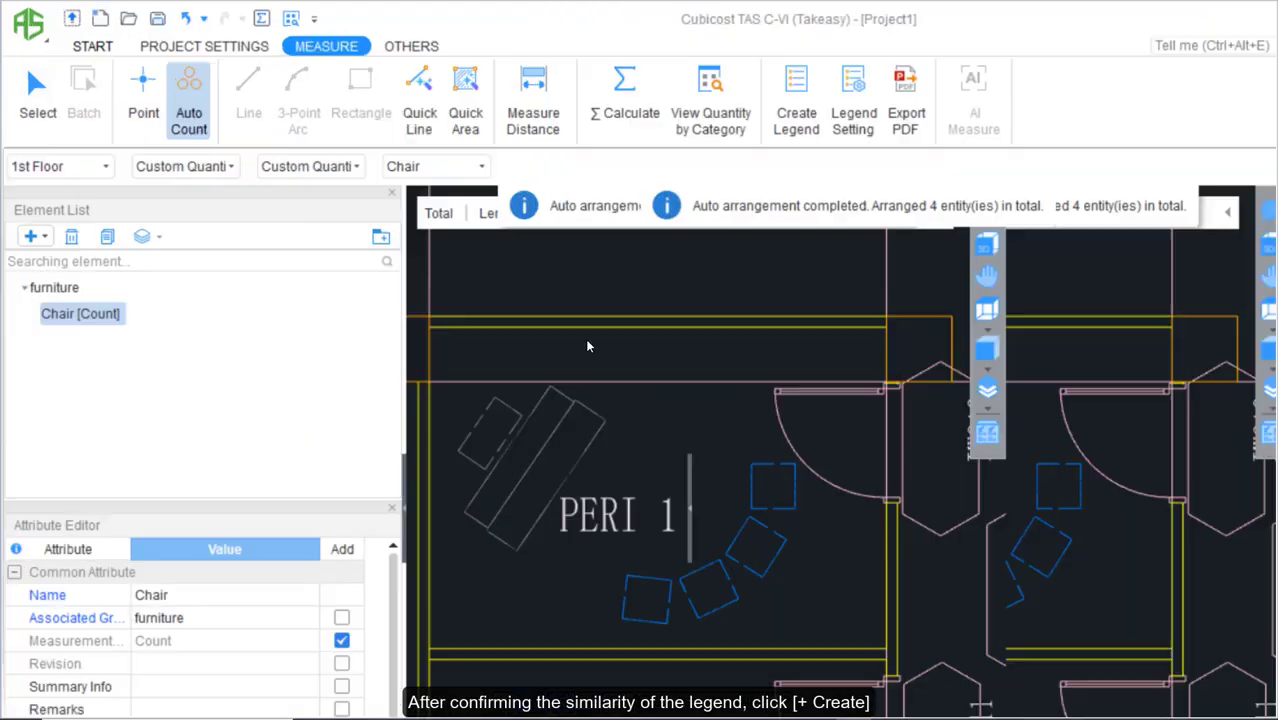
key(Escape)
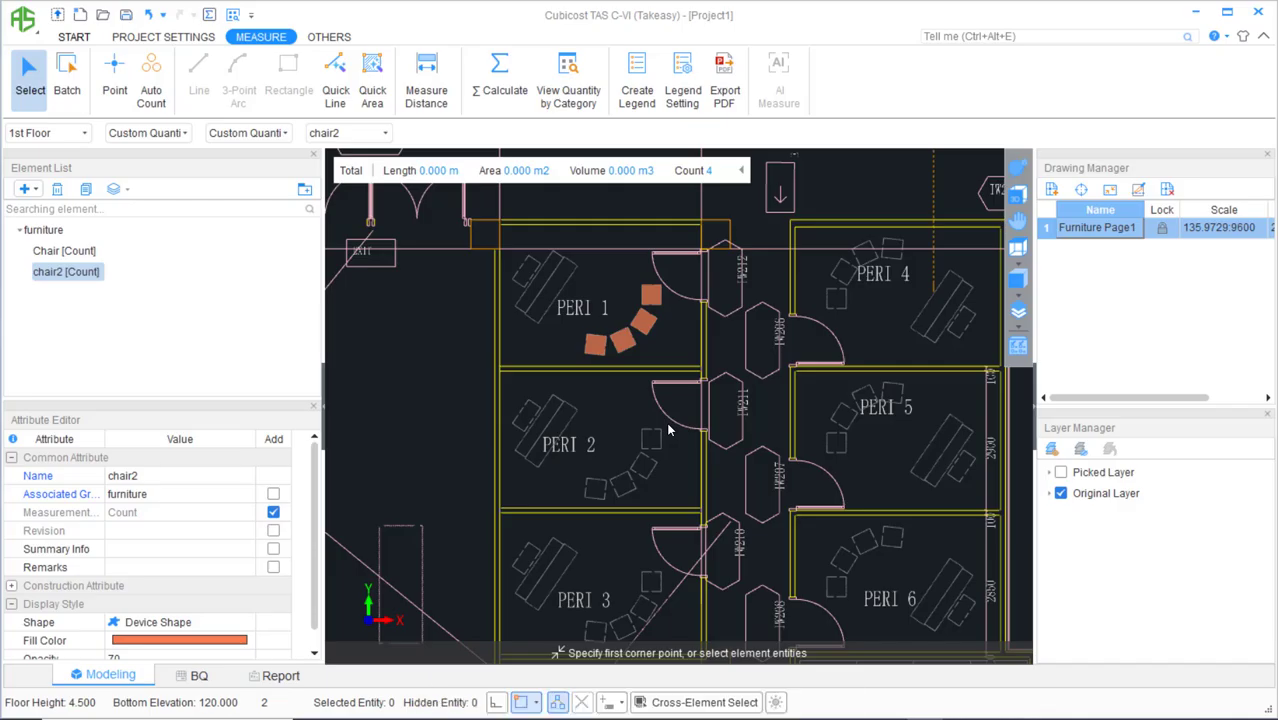
Create an Area element named Peri 1 with height 1500 mm and associated group Room.
click(25, 189)
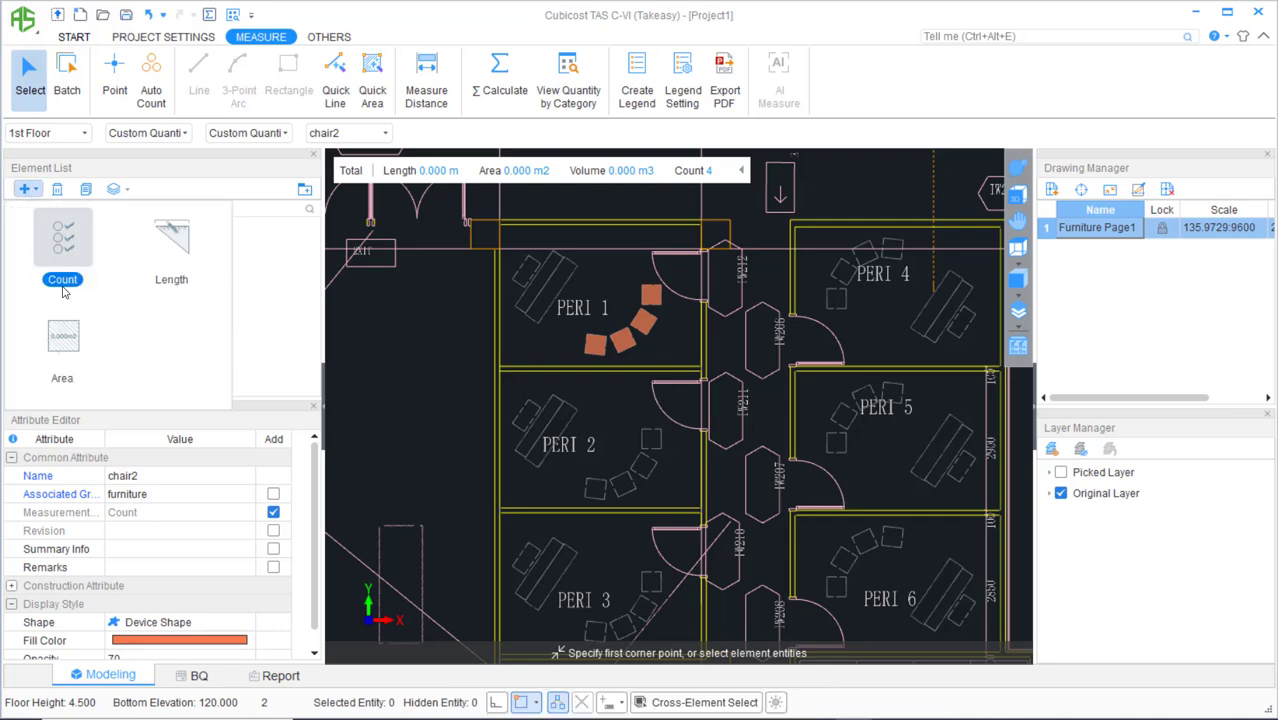
click(62, 338)
click(697, 313)
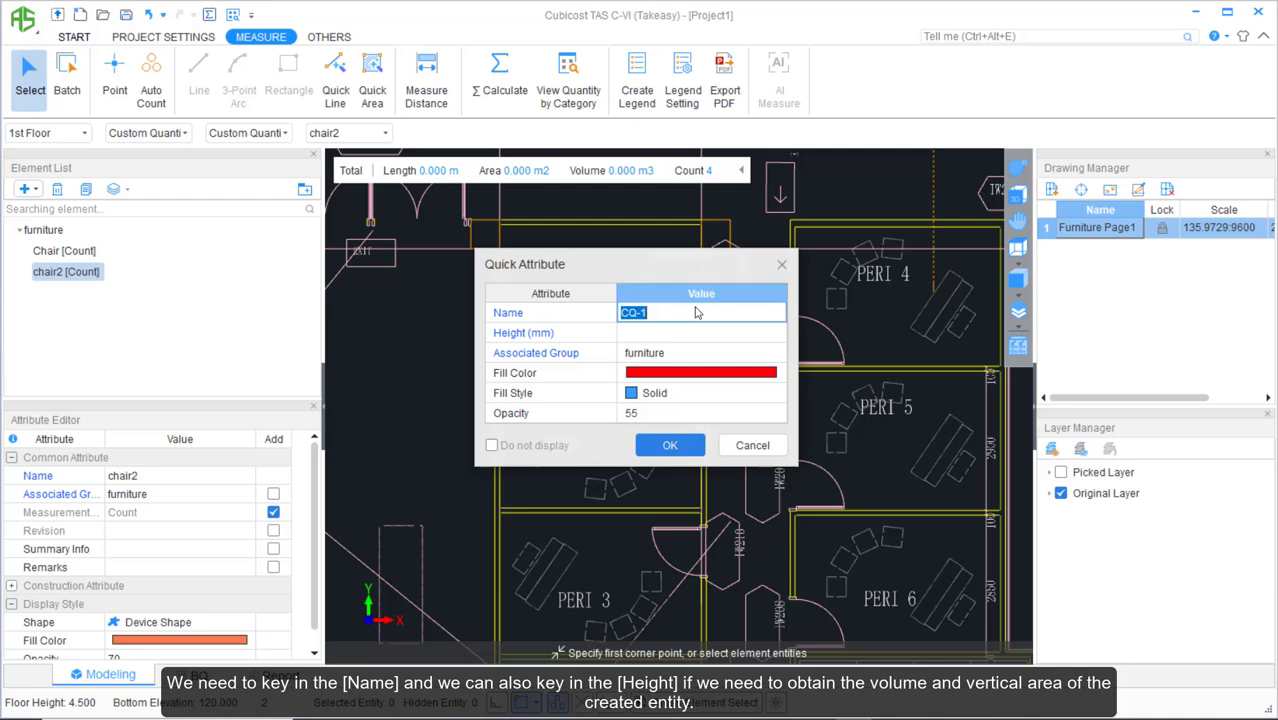
text(Peri 1)
click(675, 333)
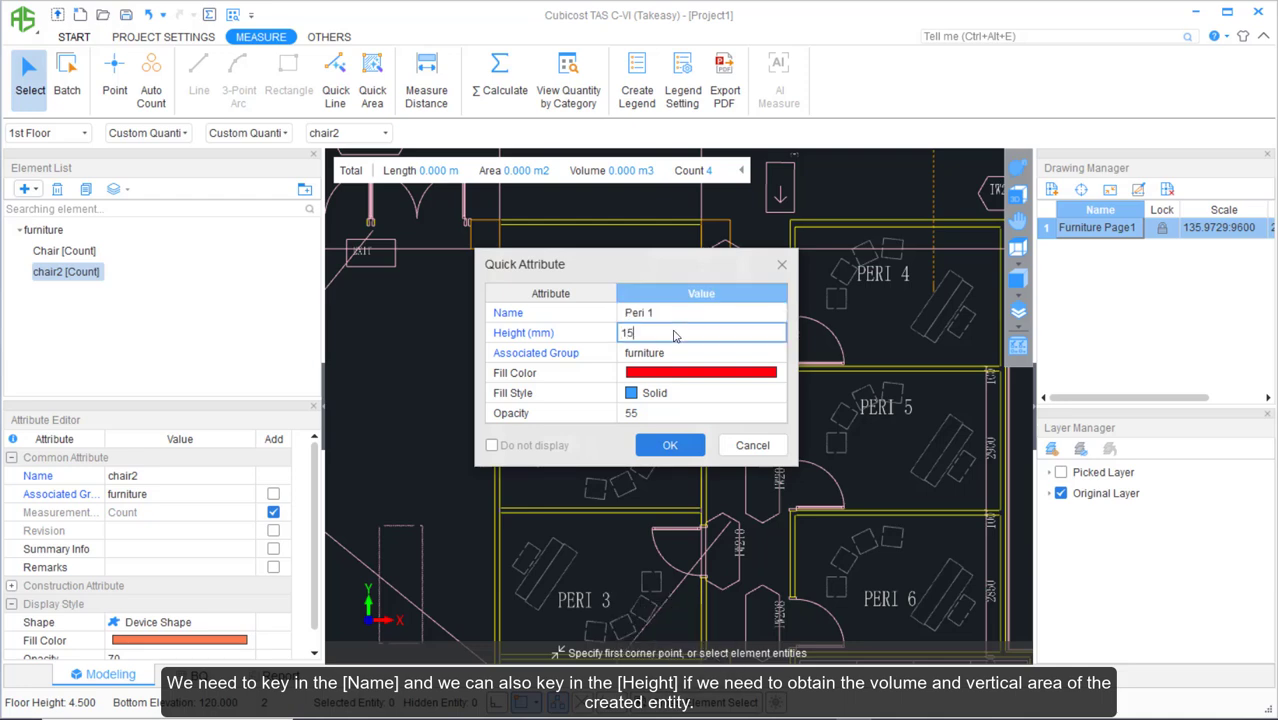
click(676, 353)
text(Room)
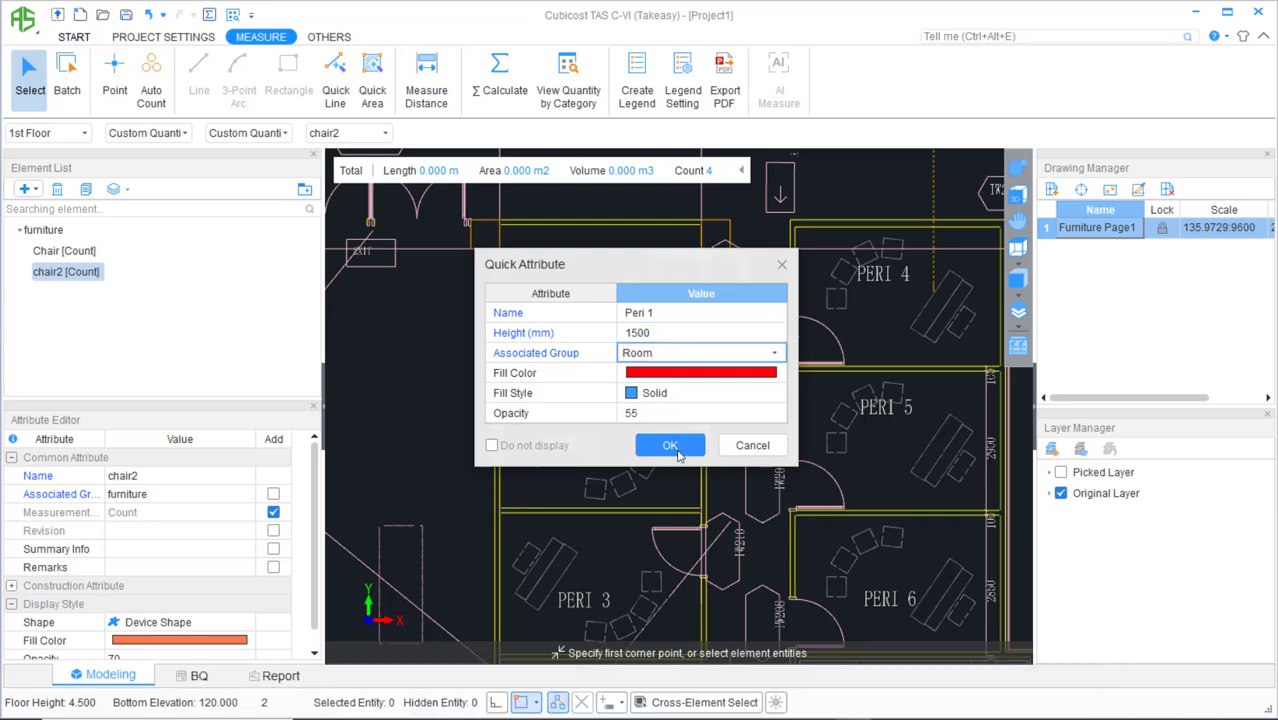
click(670, 447)
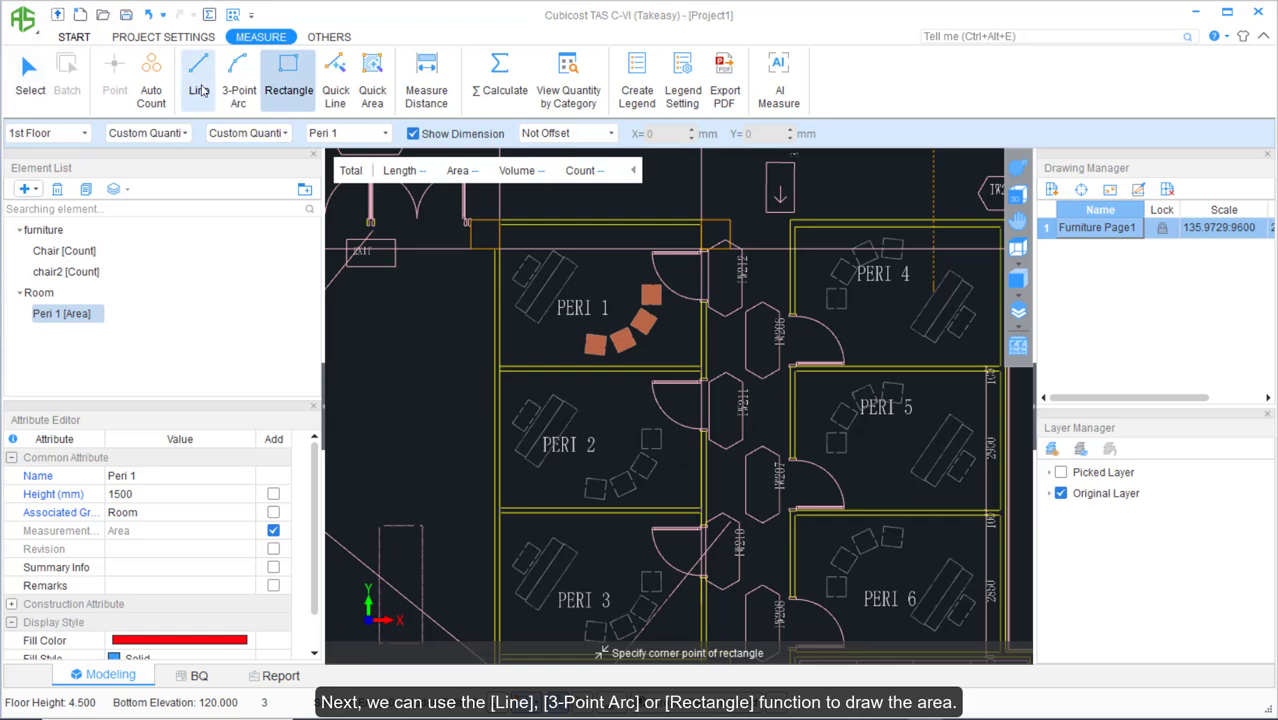
Draw the Peri 1 area with the Line tool through the four inner corners of room PERI 1.
click(304, 97)
key(l)
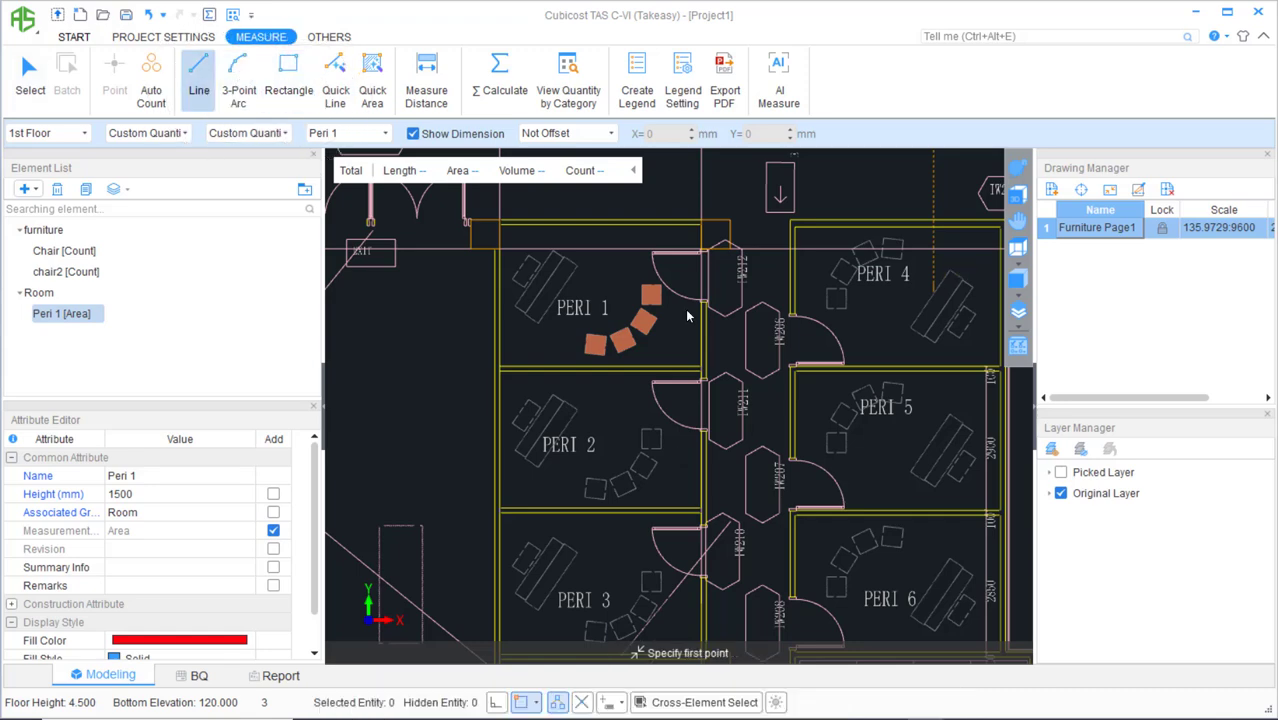
click(500, 226)
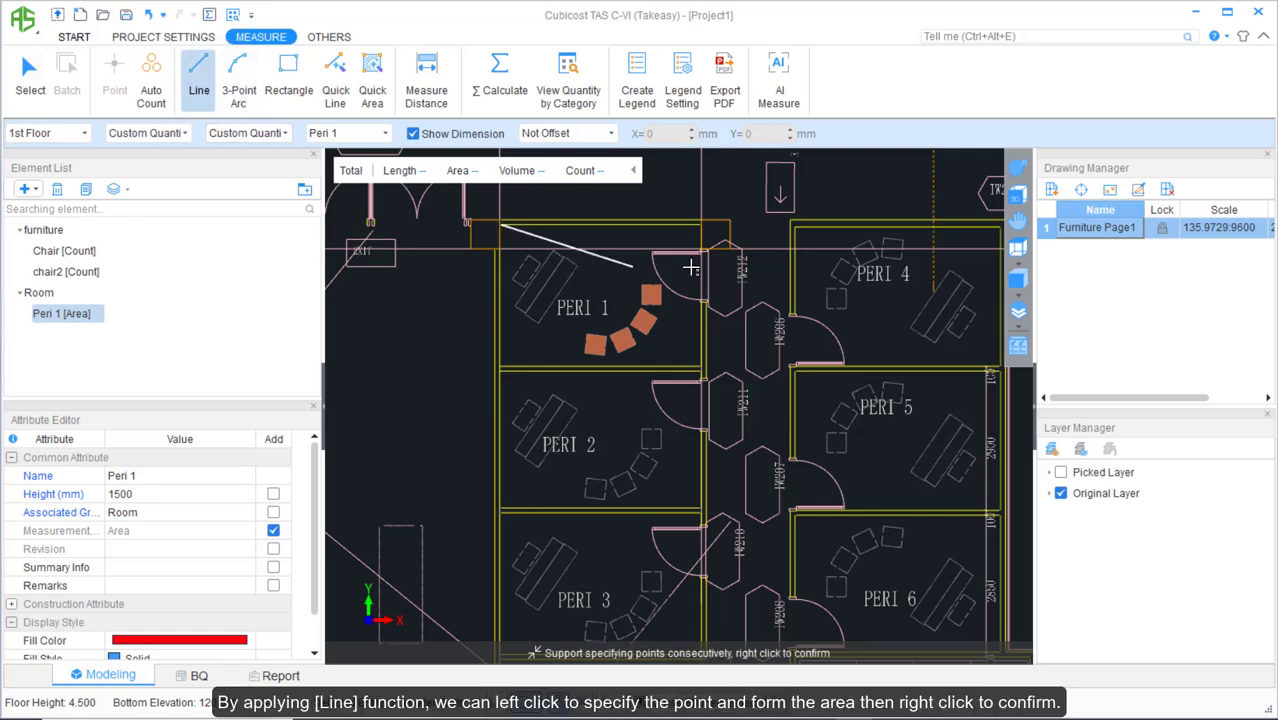
click(701, 226)
click(700, 364)
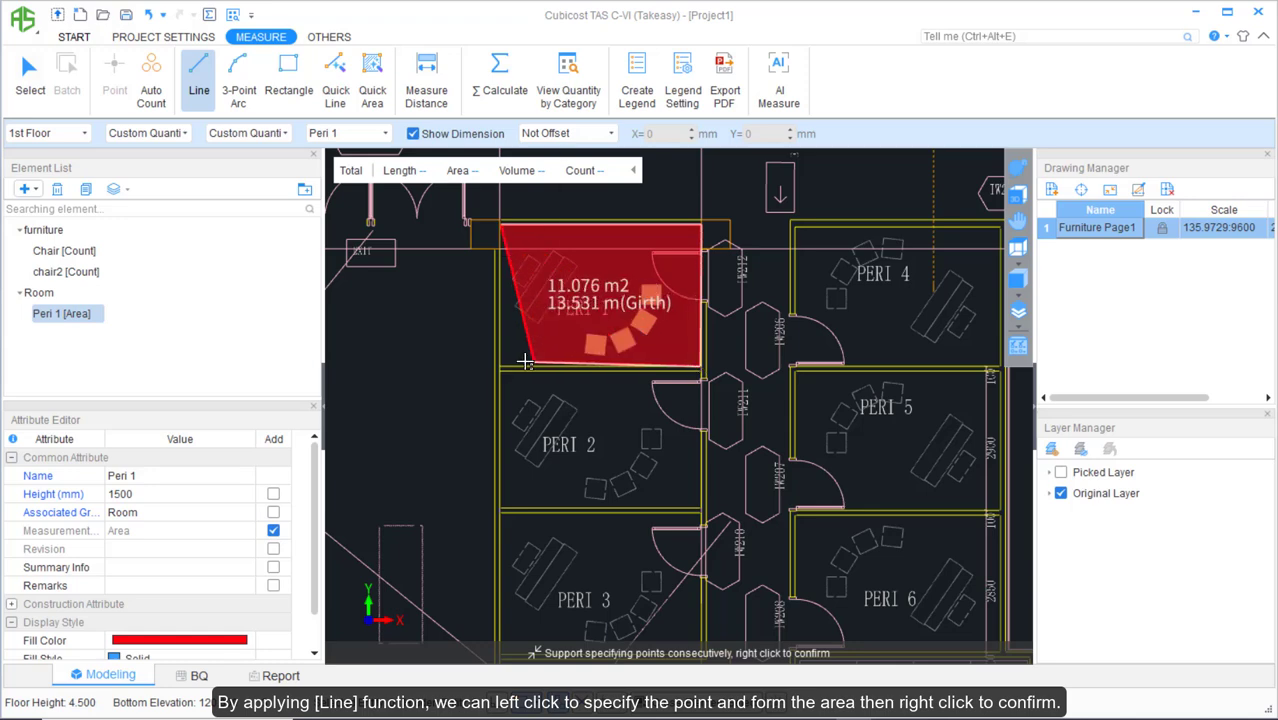
click(500, 366)
right_click(500, 366)
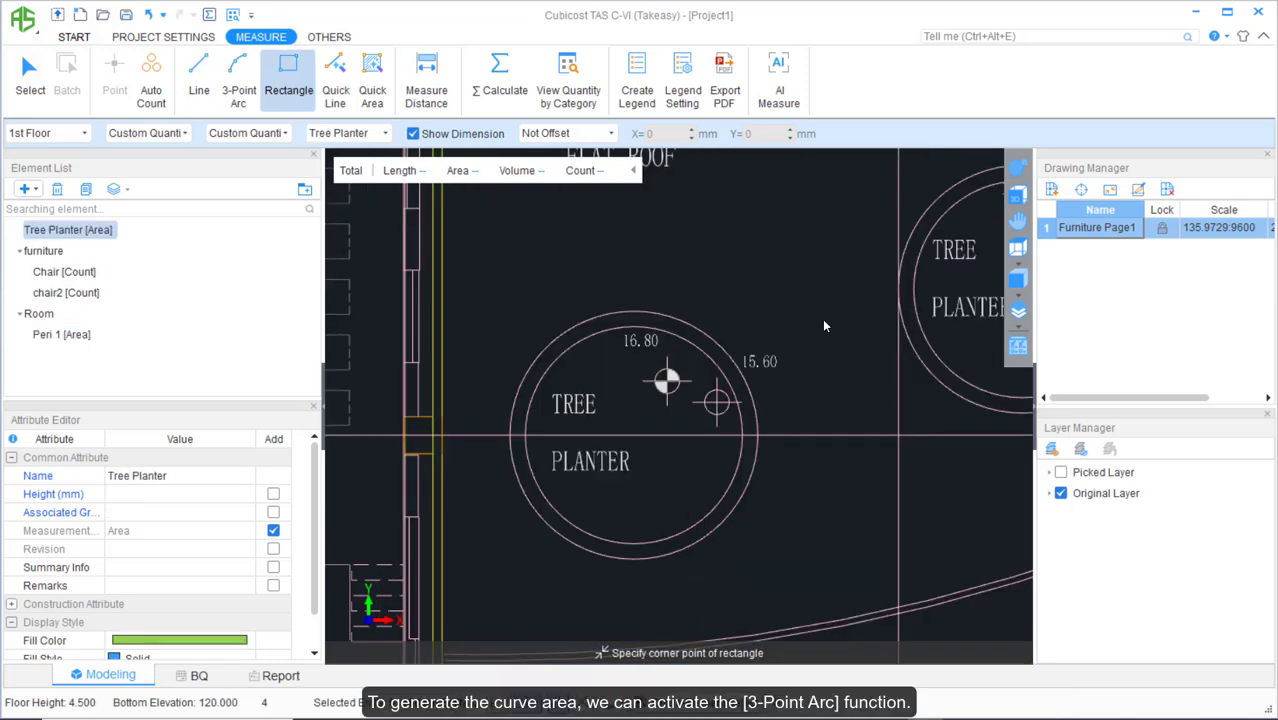
Draw a Tree Planter area over the upper half of the planter's inner circle with 3-Point Arc.
click(240, 90)
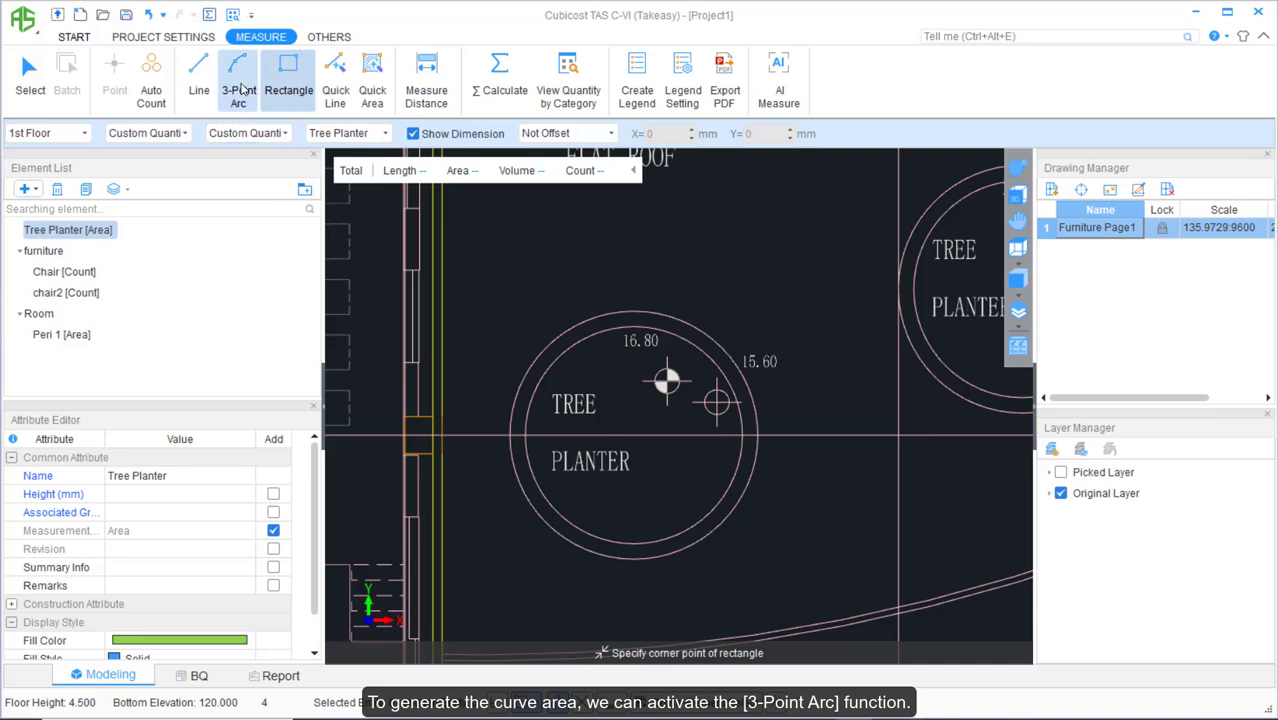
click(526, 433)
click(631, 327)
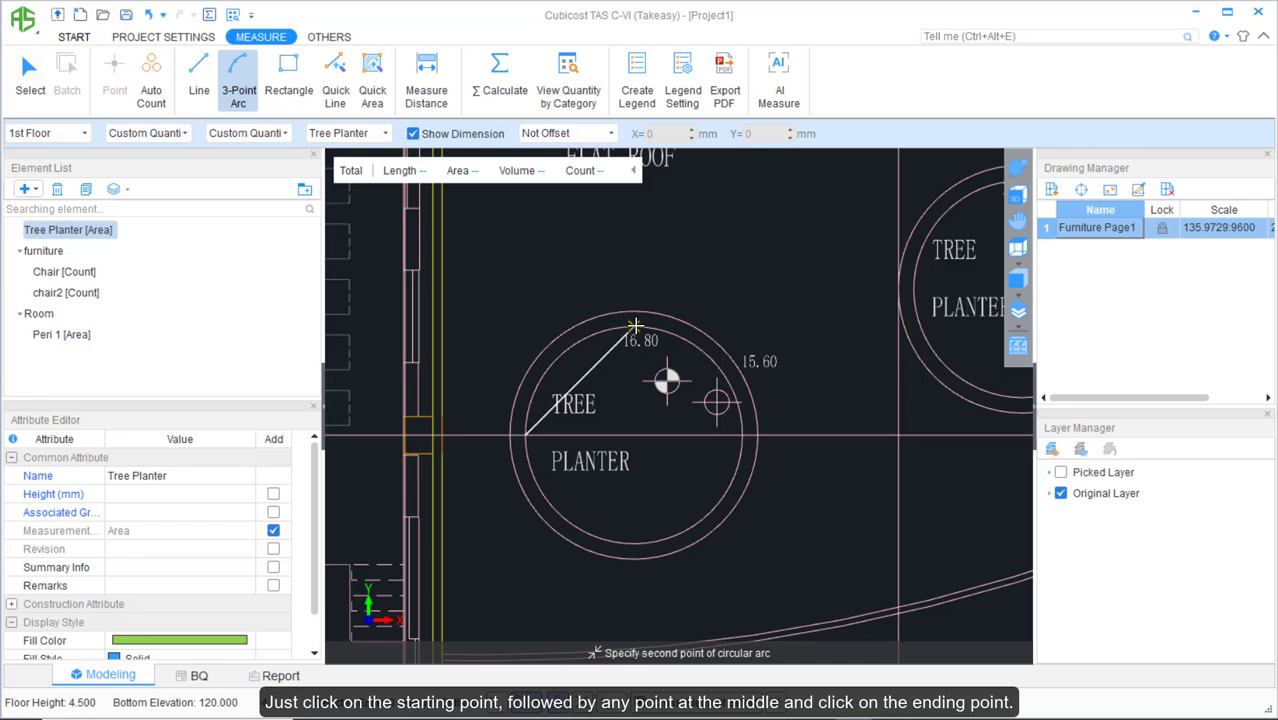
click(739, 433)
right_click(790, 465)
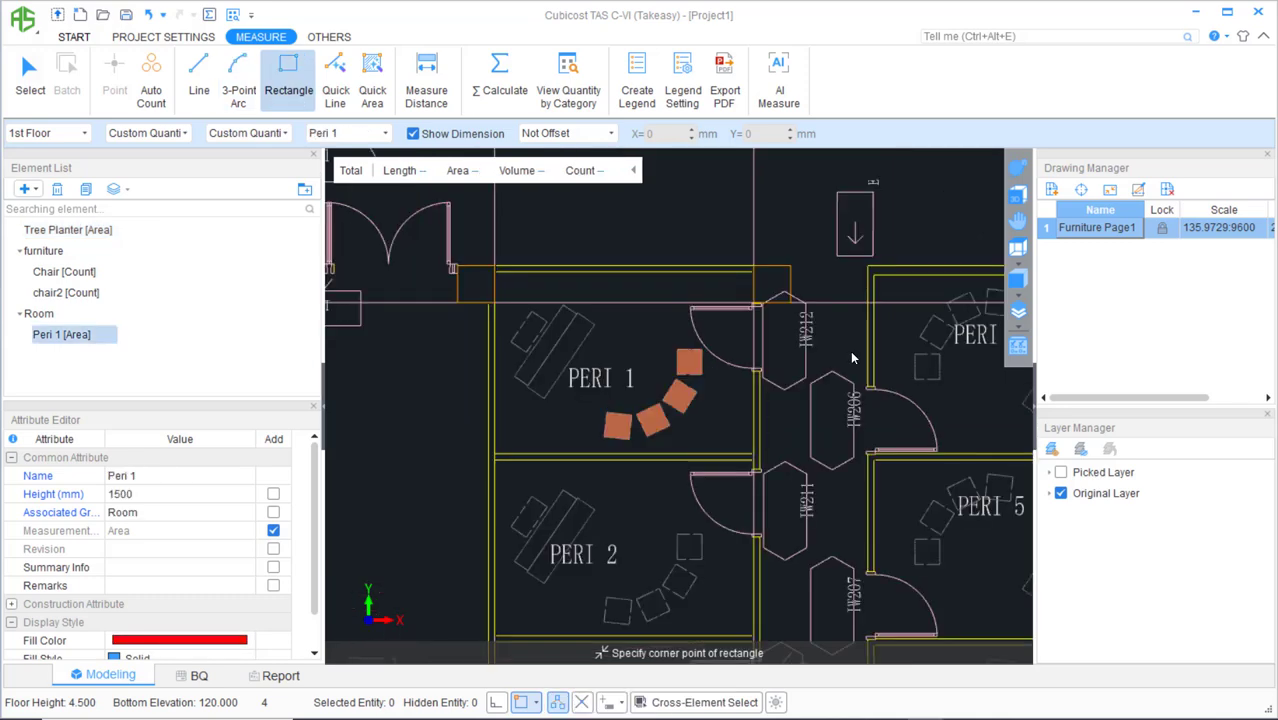
Draw a Peri 1 rectangle of about 12.26 m2 between opposite inner corners of room PERI 1.
click(288, 67)
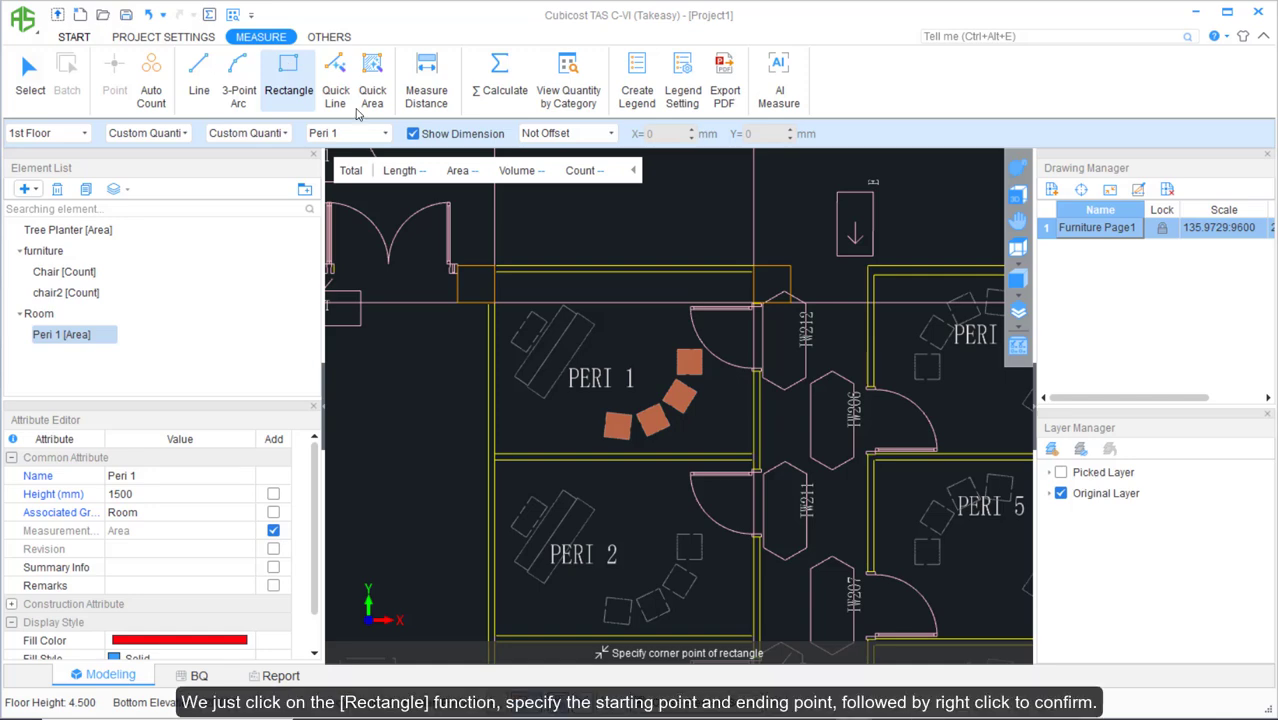
click(496, 272)
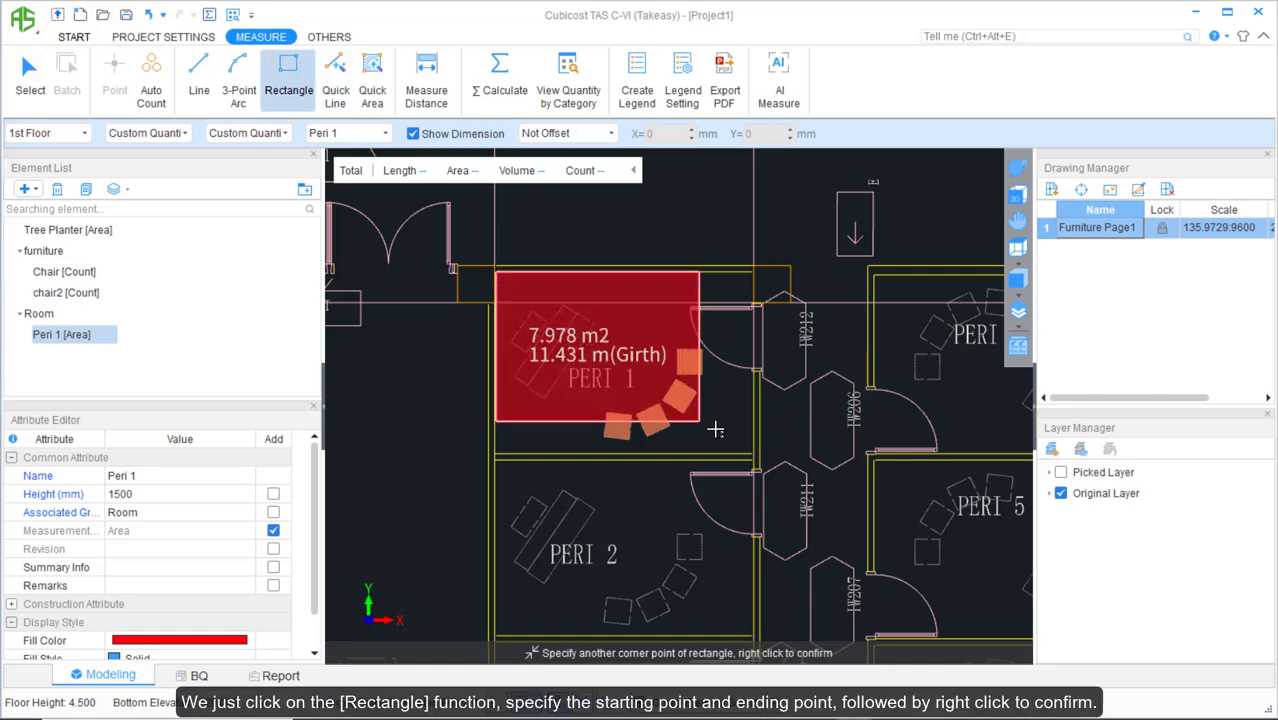
click(751, 453)
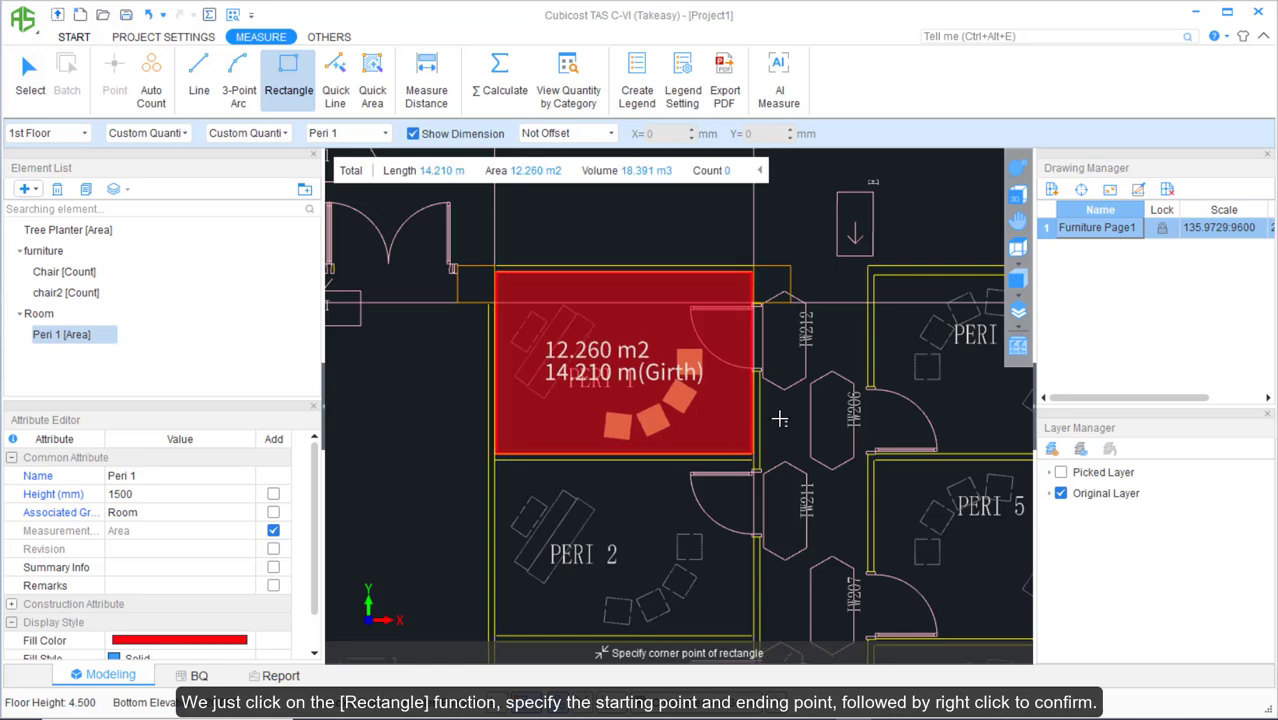
right_click(780, 419)
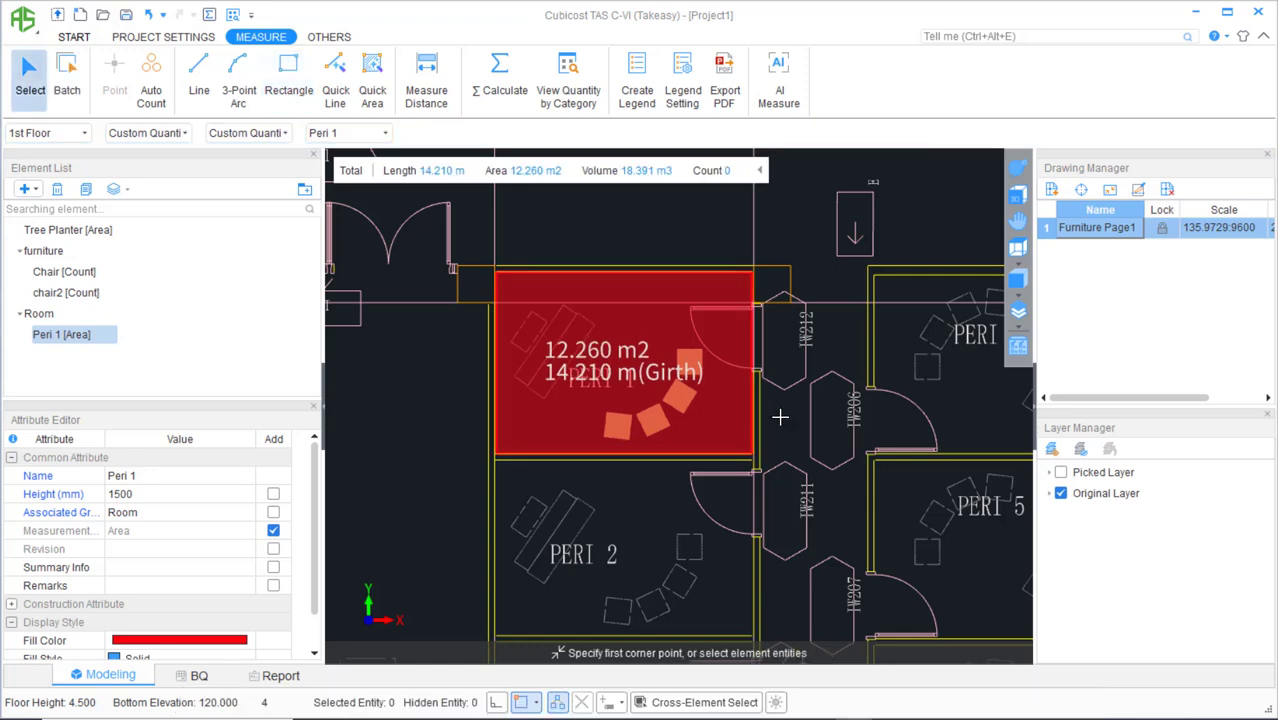
Generate the PERI 1 room area with Quick Area from inside its enclosed boundary, assigning it to the existing Peri 1 element in group Room.
scroll(841, 294, up, 1)
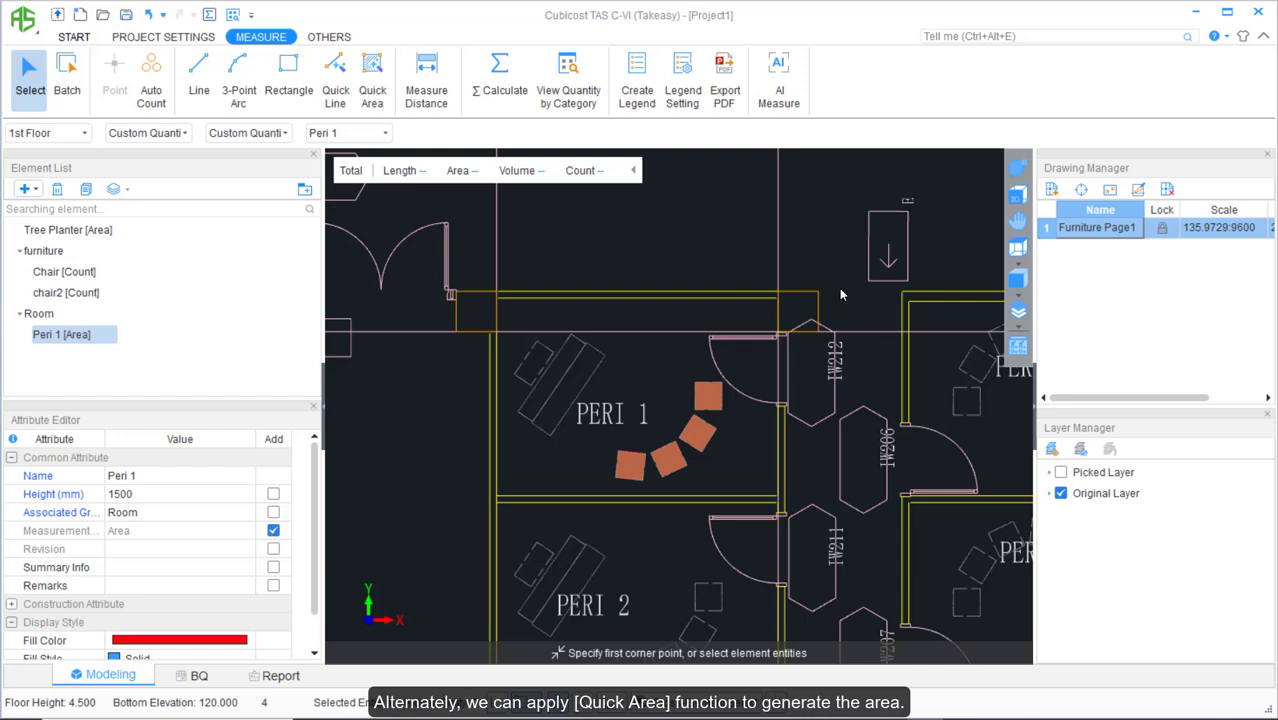
click(370, 84)
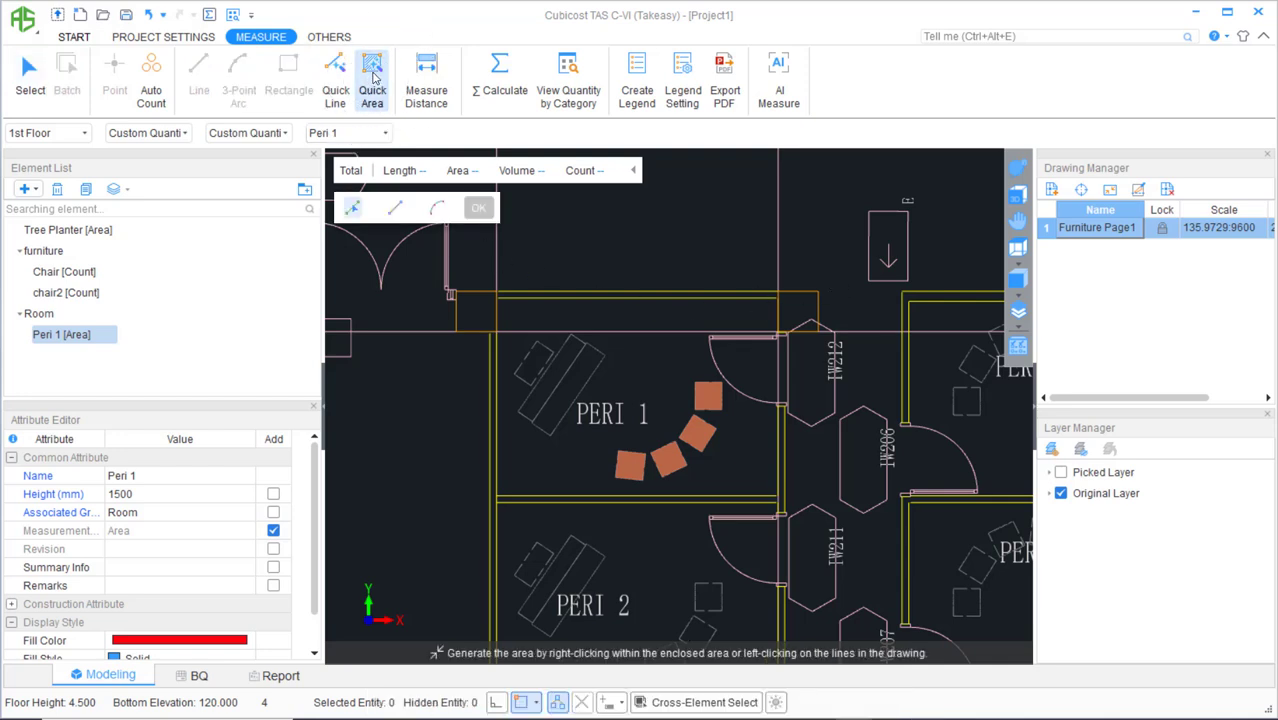
right_click(647, 343)
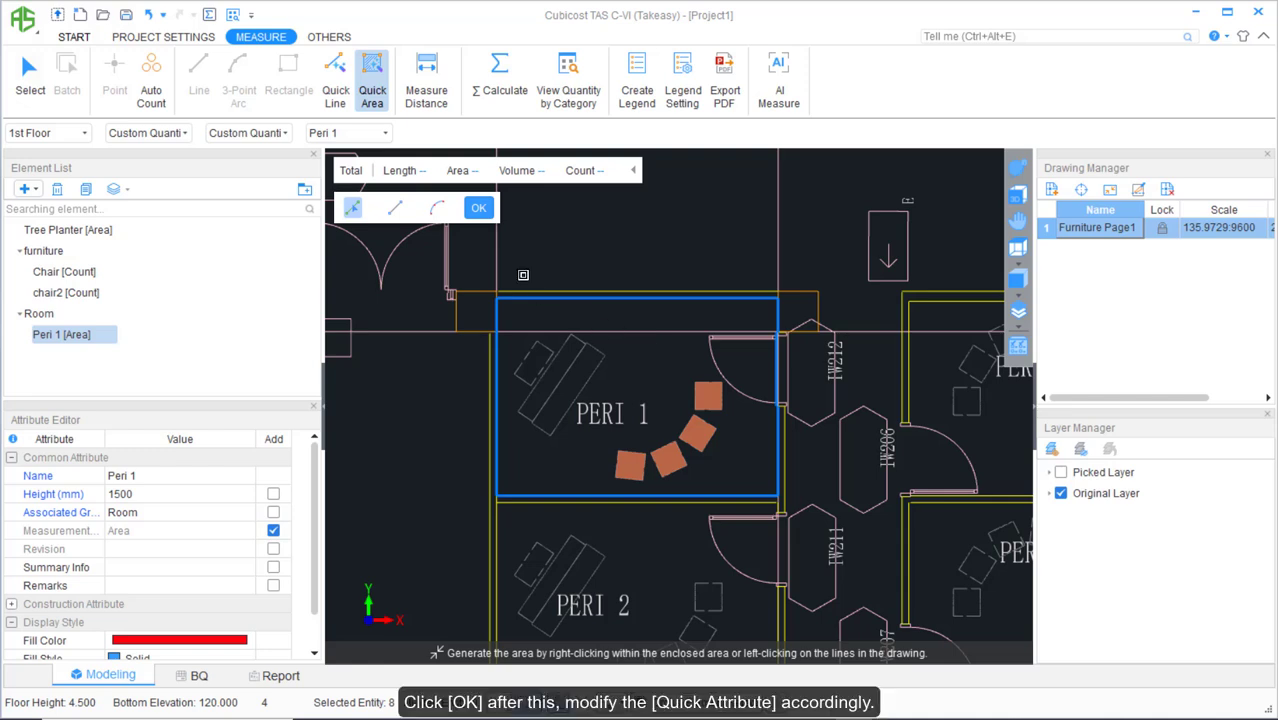
click(480, 208)
click(675, 313)
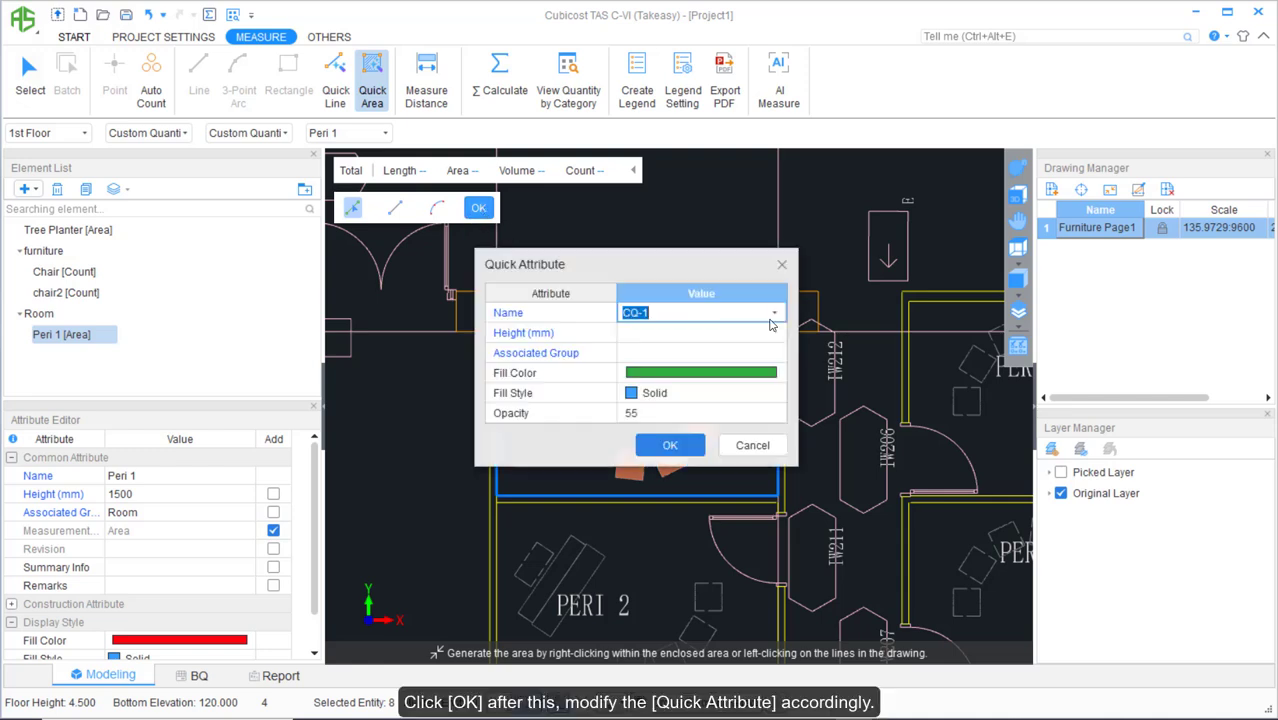
click(703, 335)
click(700, 353)
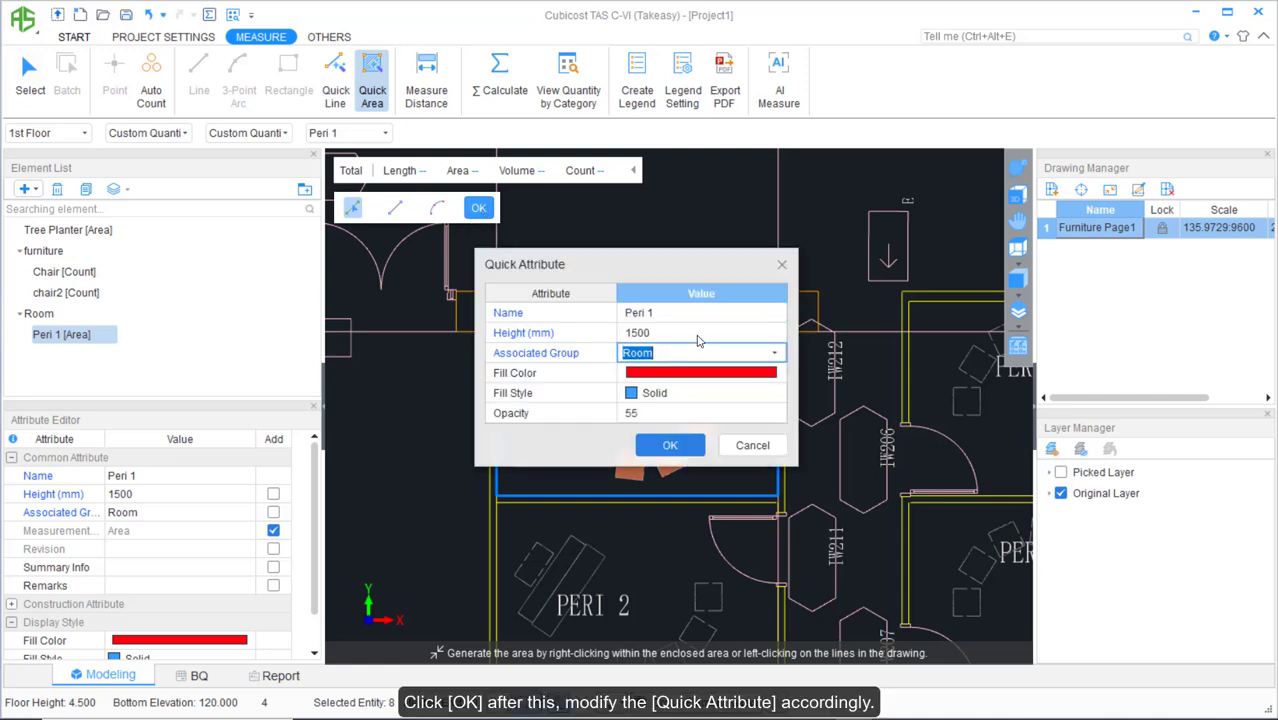
click(671, 446)
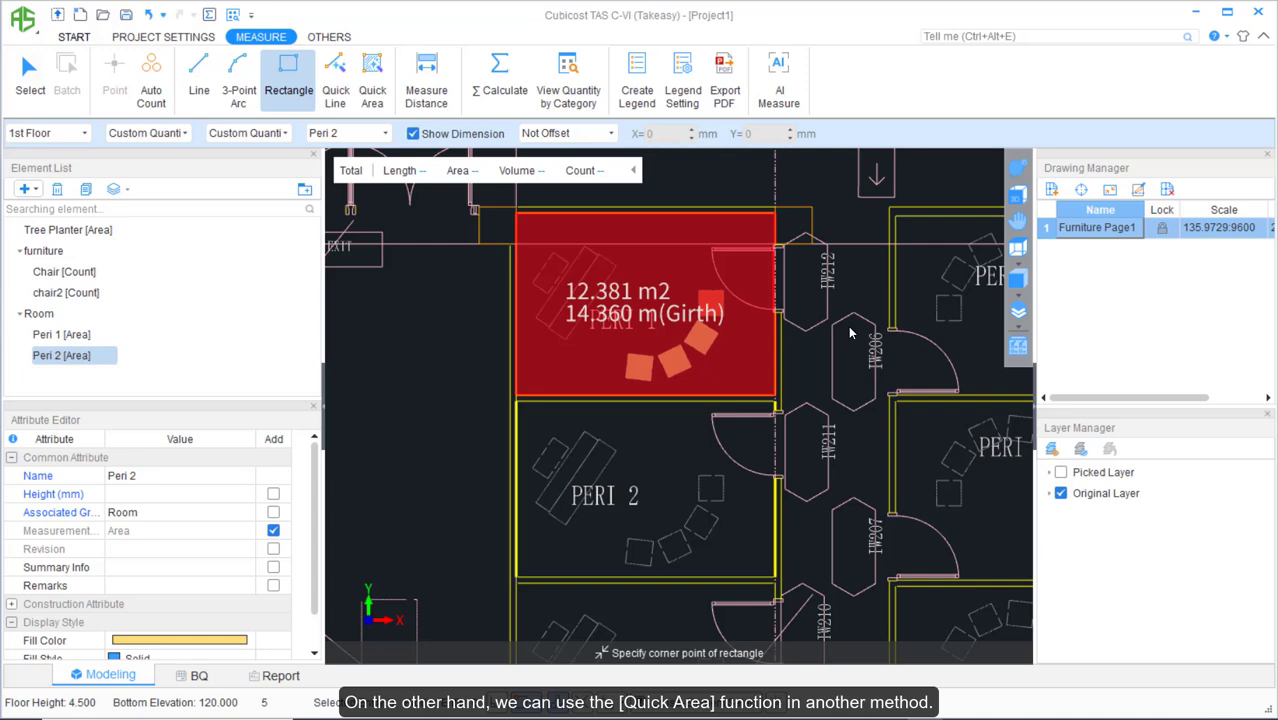
Generate the PERI 2 room area with Quick Area by picking its boundary lines, assigning it to the existing Peri 2 element in group Room.
click(372, 70)
click(517, 442)
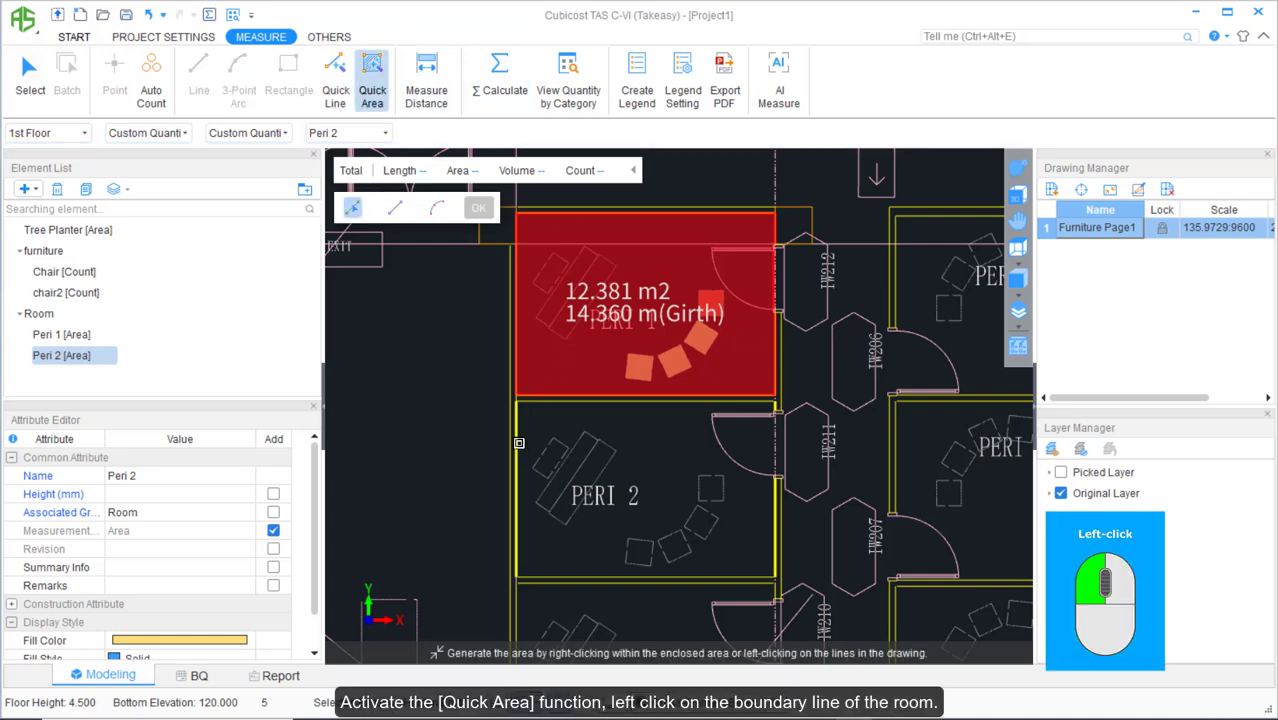
click(775, 447)
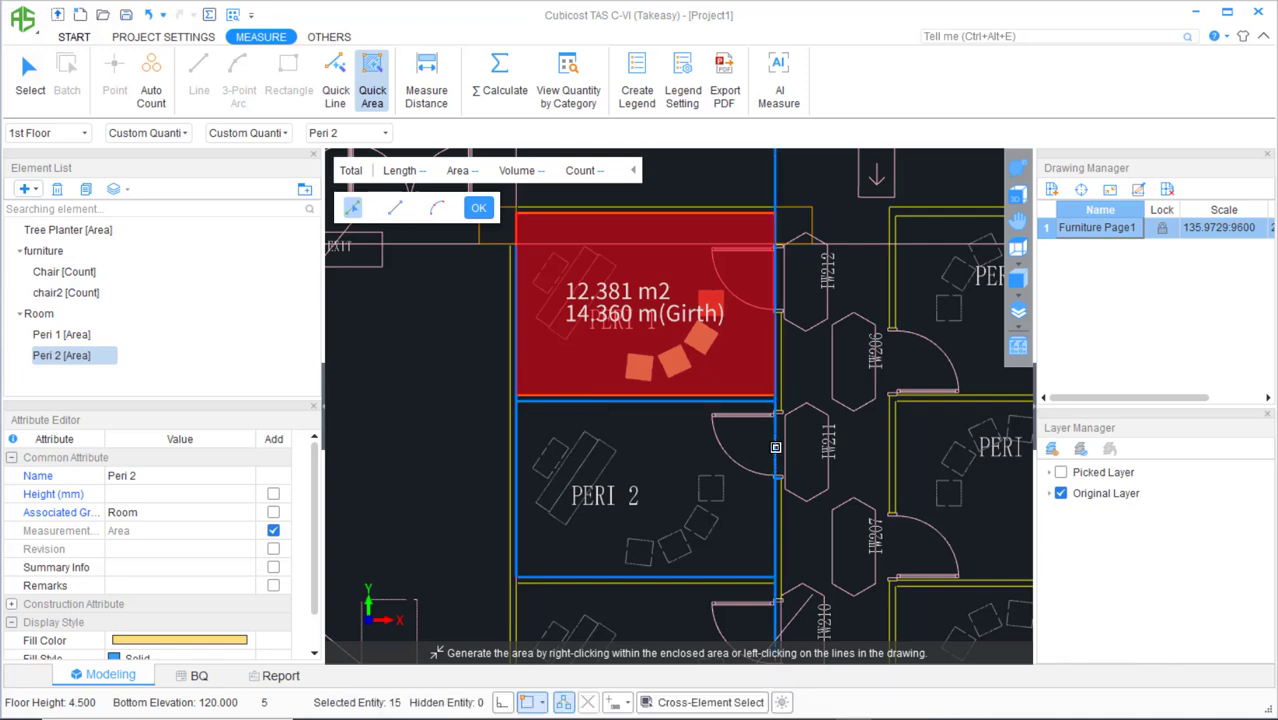
click(479, 209)
click(663, 316)
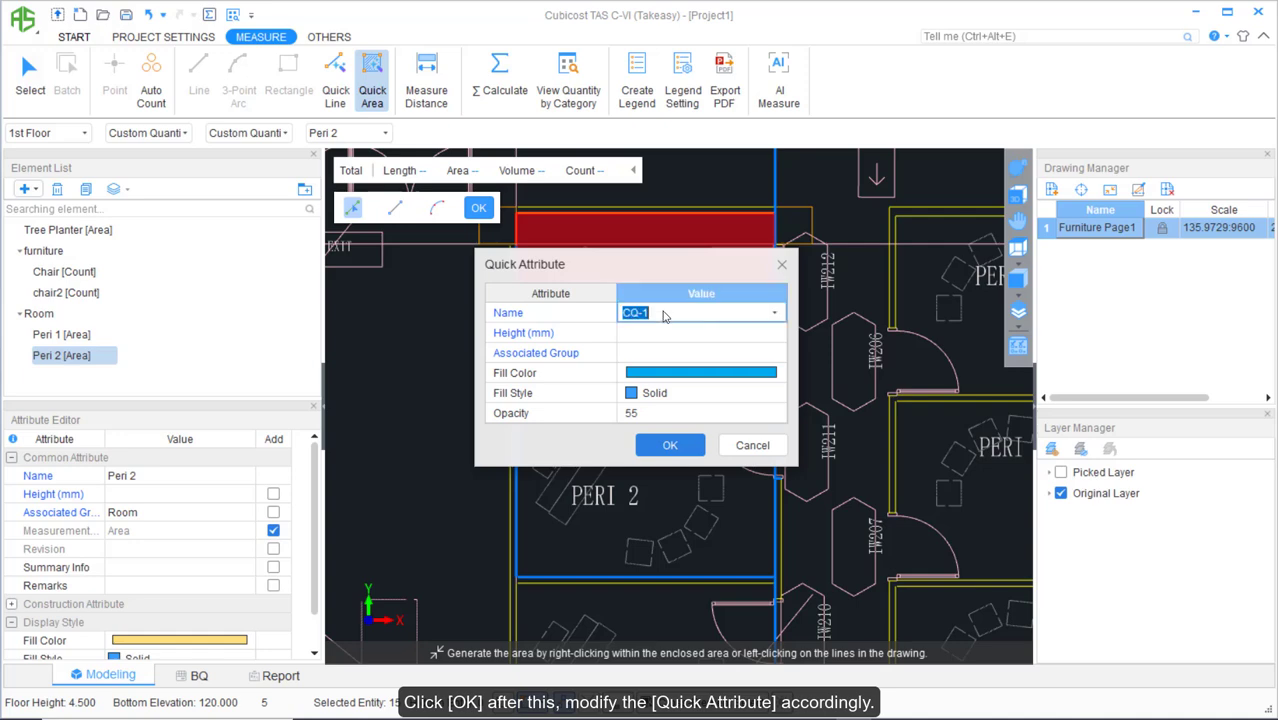
click(777, 316)
click(660, 372)
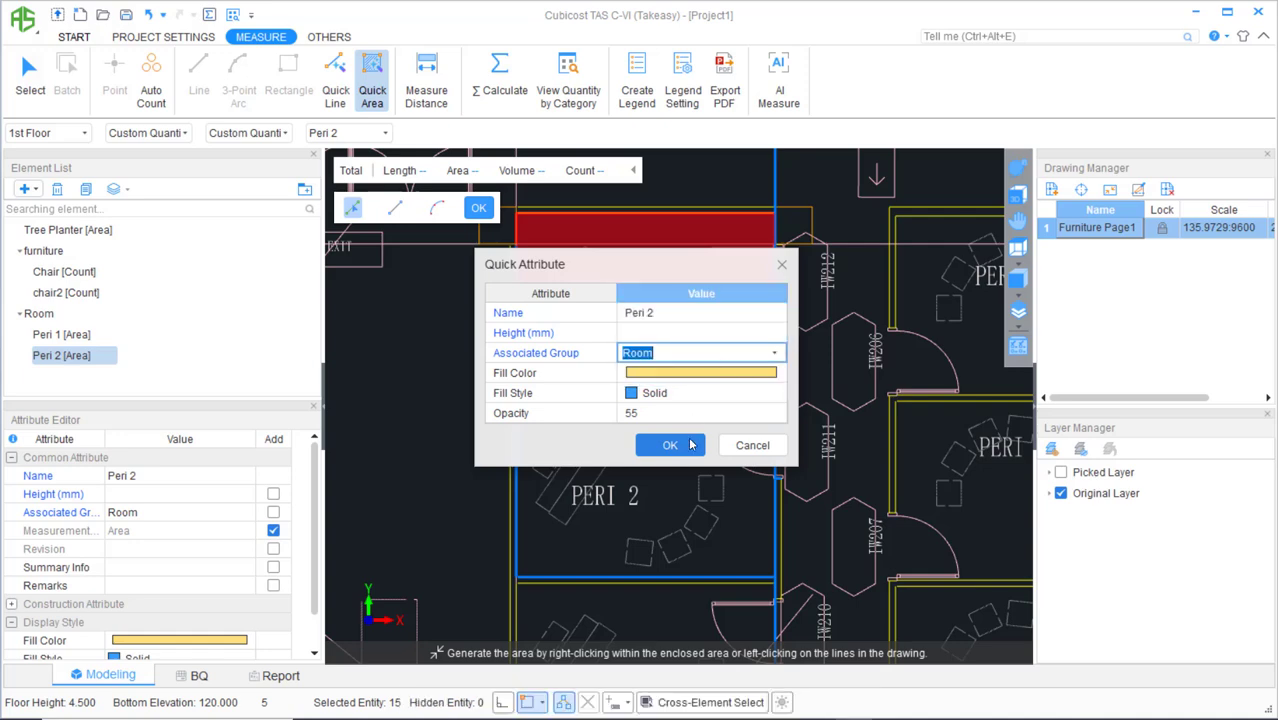
click(669, 445)
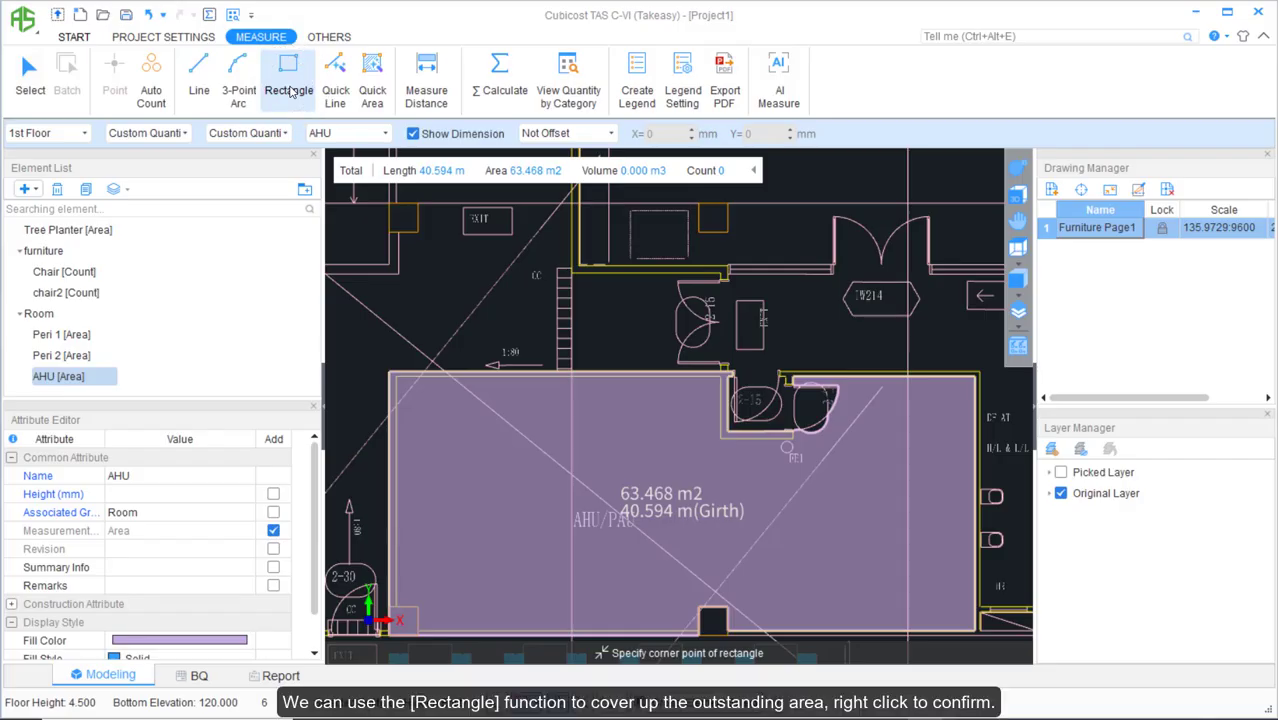
Draw an AHU rectangle of about 1.9 m2 from the wall corner over the uncovered door-swing gap beside the AHU area.
click(290, 92)
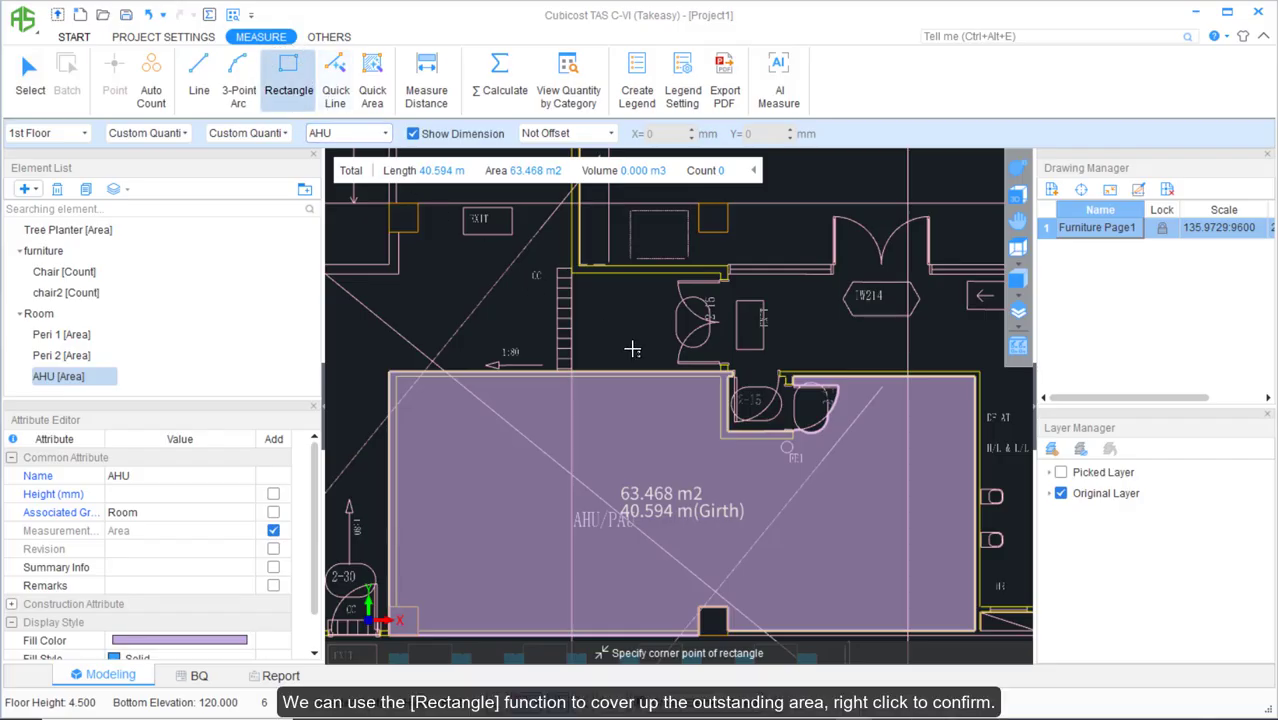
click(792, 378)
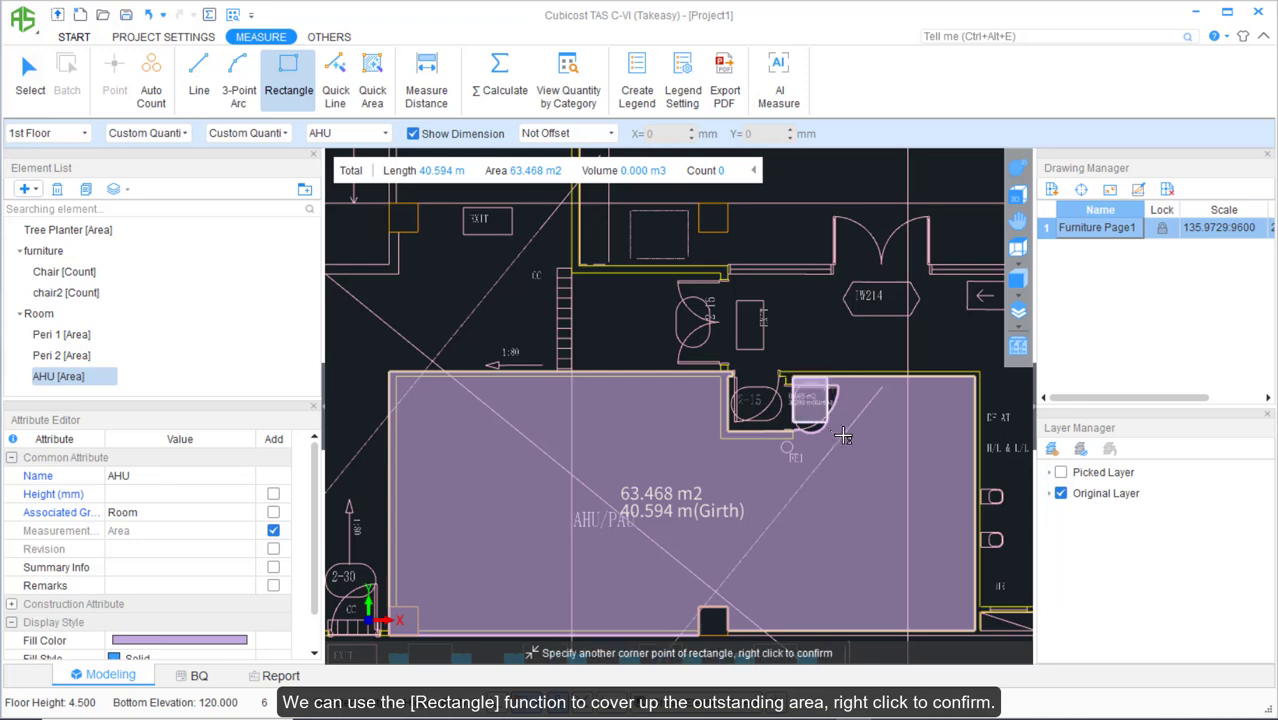
click(856, 446)
right_click(858, 440)
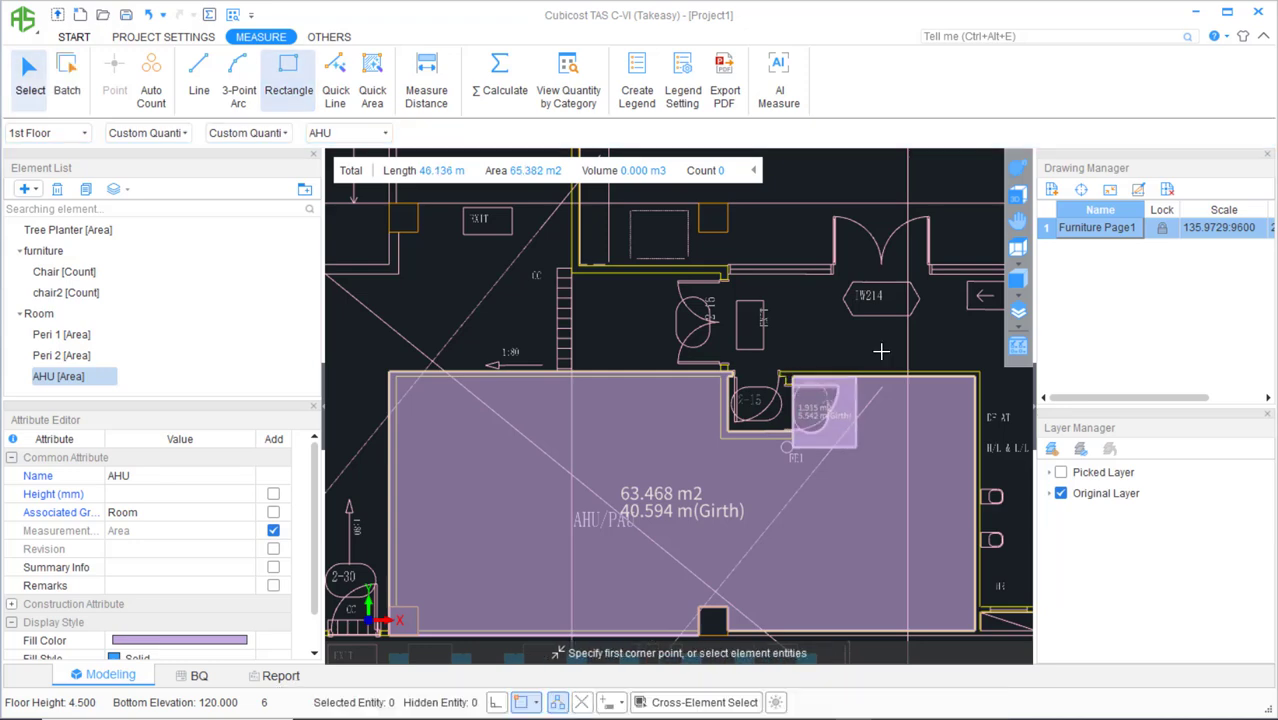
Merge the small rectangle over the door swing with the large AHU area.
click(840, 425)
click(855, 522)
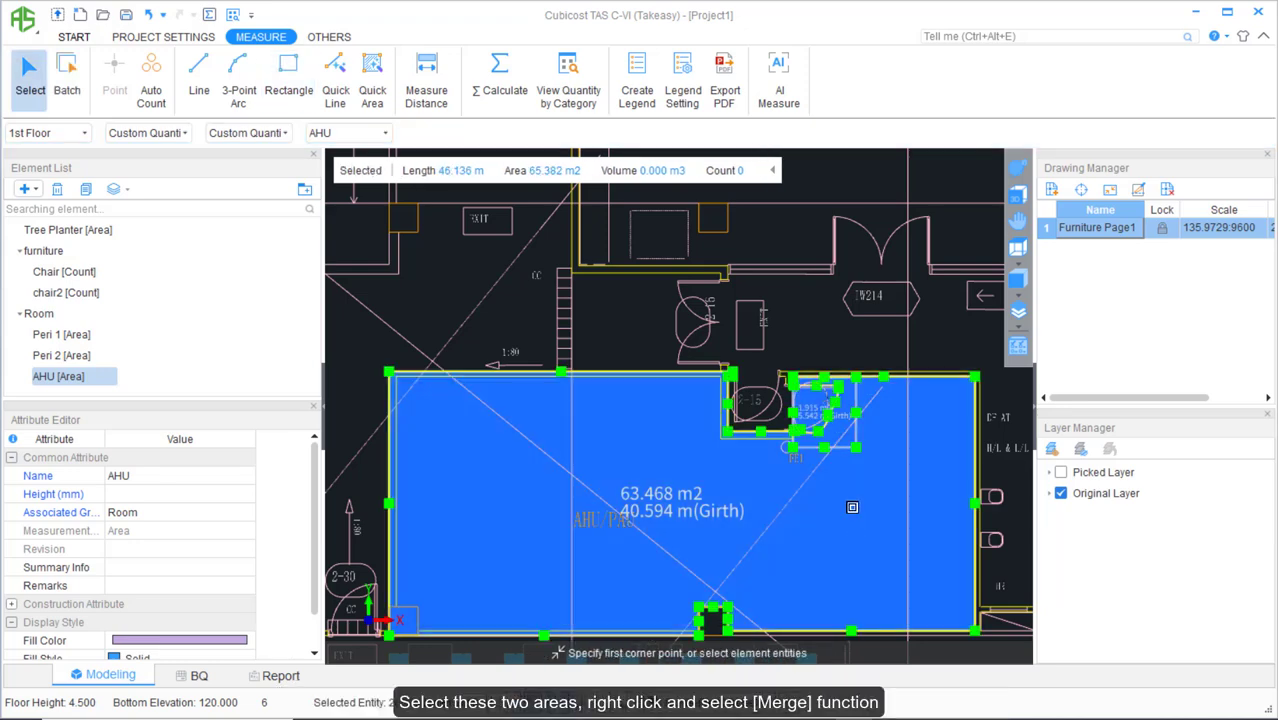
right_click(854, 518)
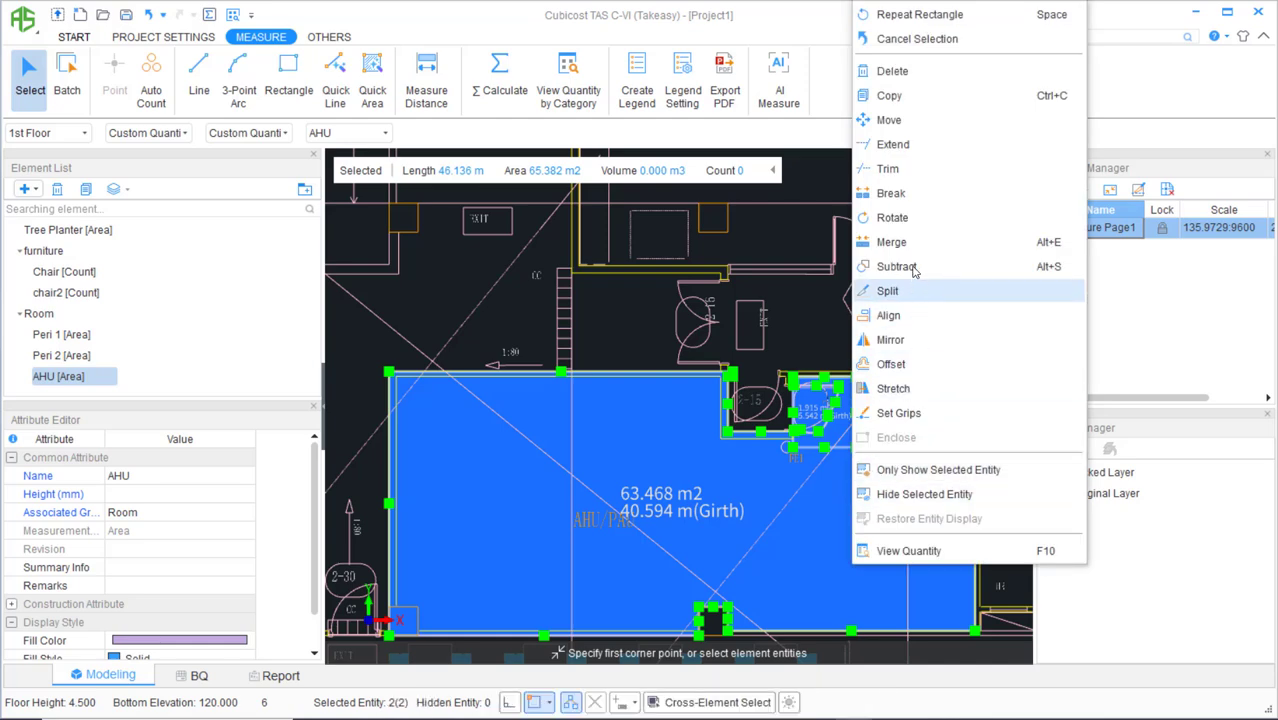
click(911, 251)
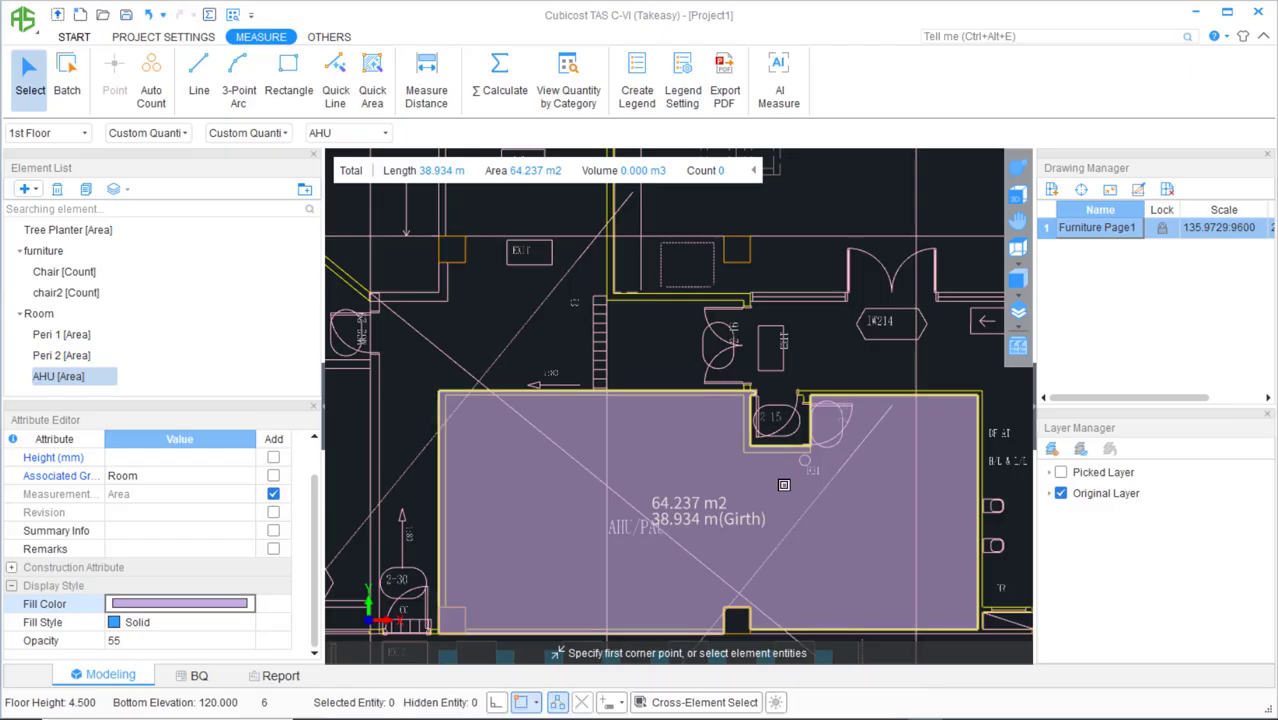
Split a rectangle of about 0.36 m2 over the column at the AHU area's lower-left corner and delete the split piece.
click(784, 485)
right_click(784, 485)
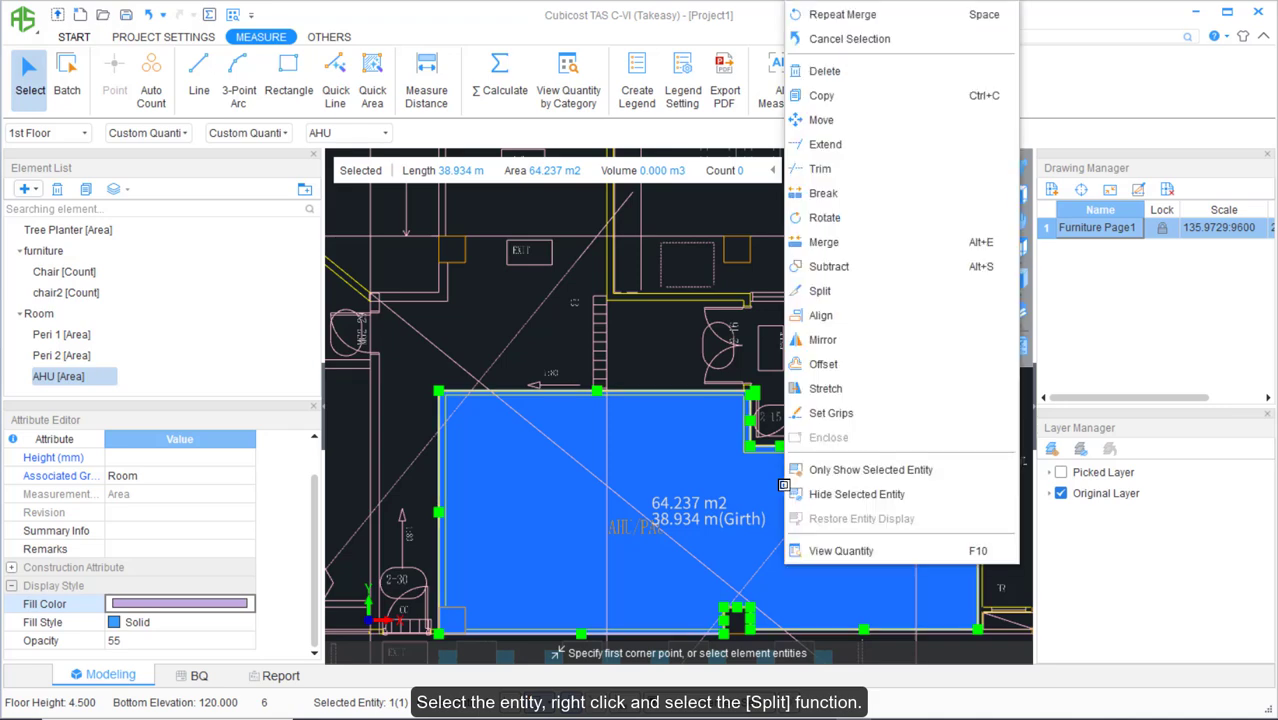
click(811, 295)
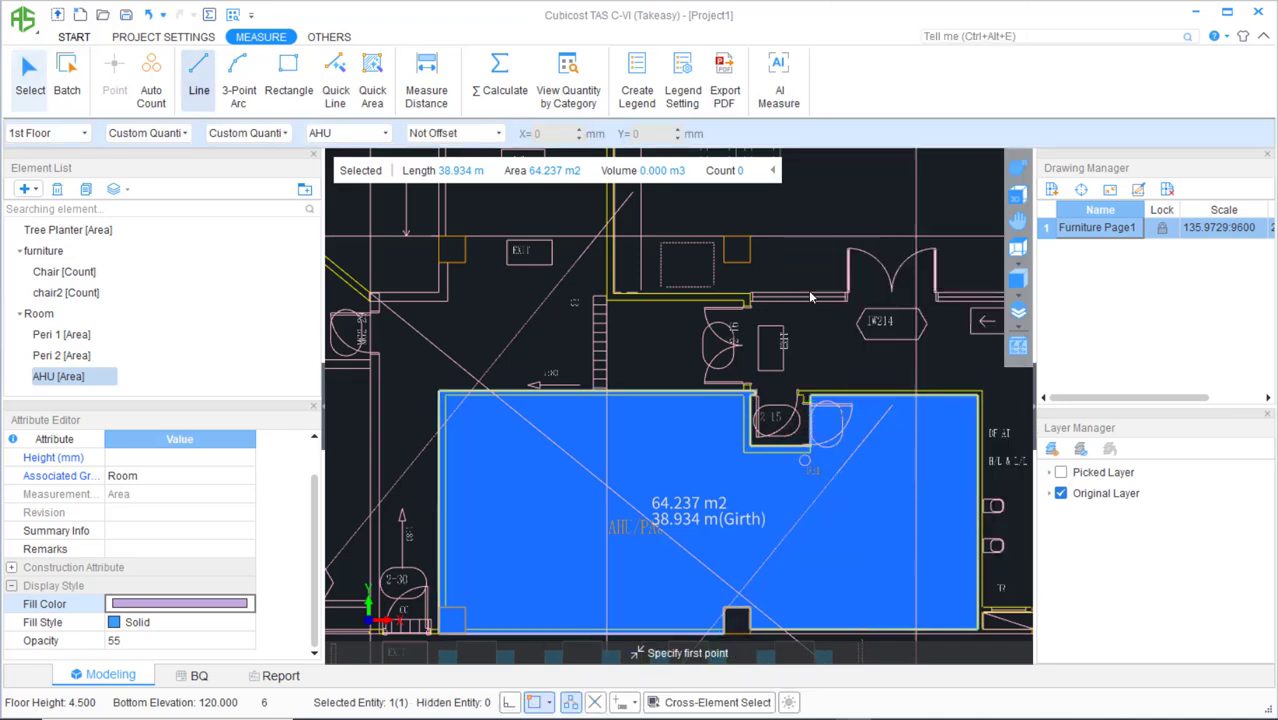
click(288, 78)
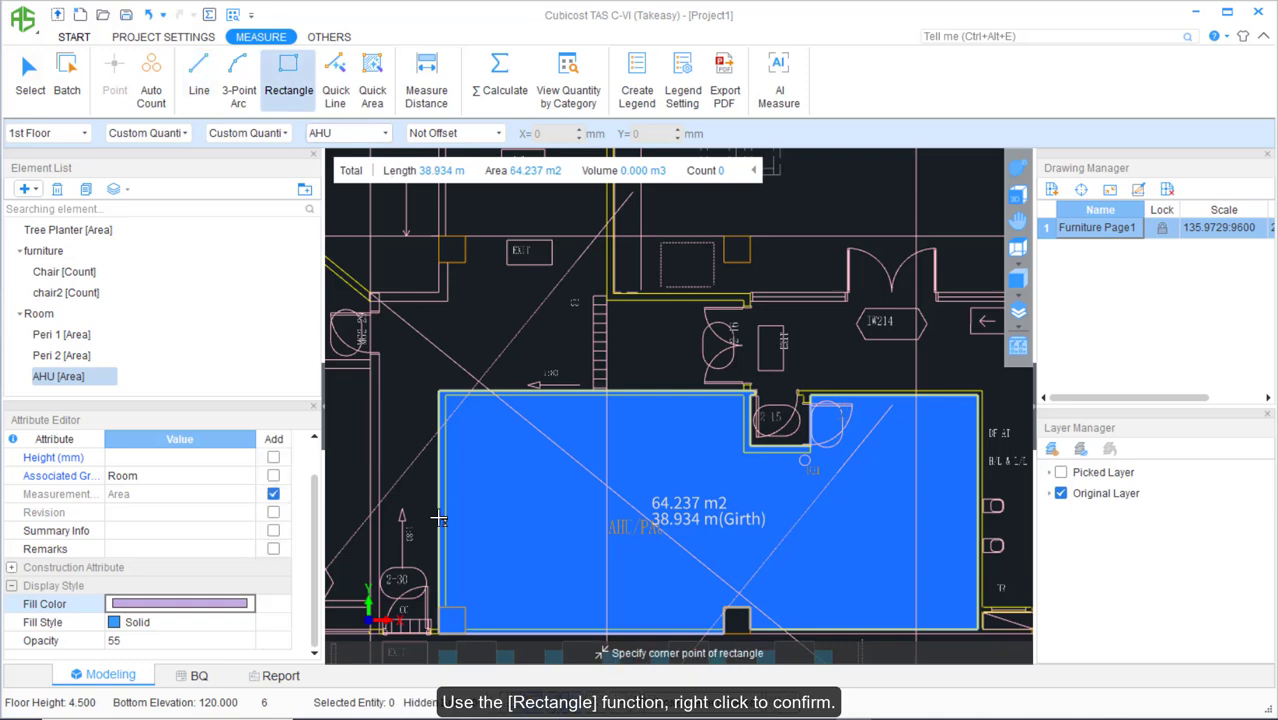
click(439, 606)
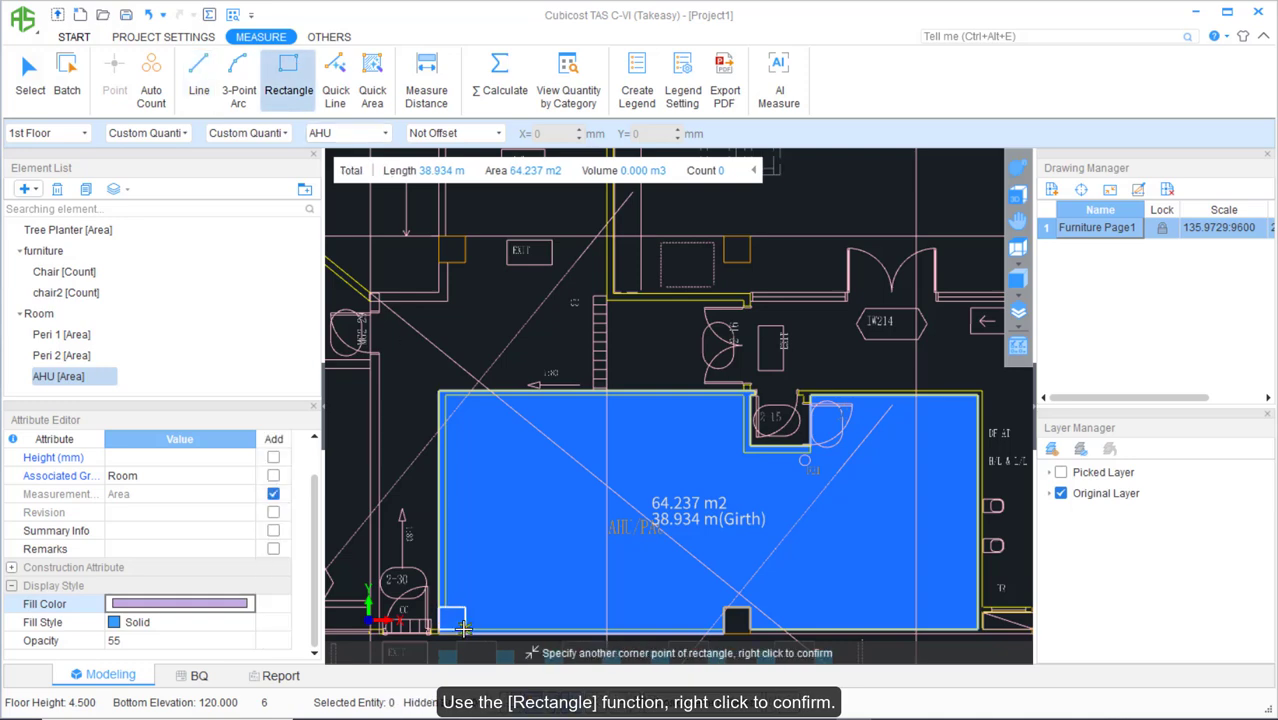
click(463, 628)
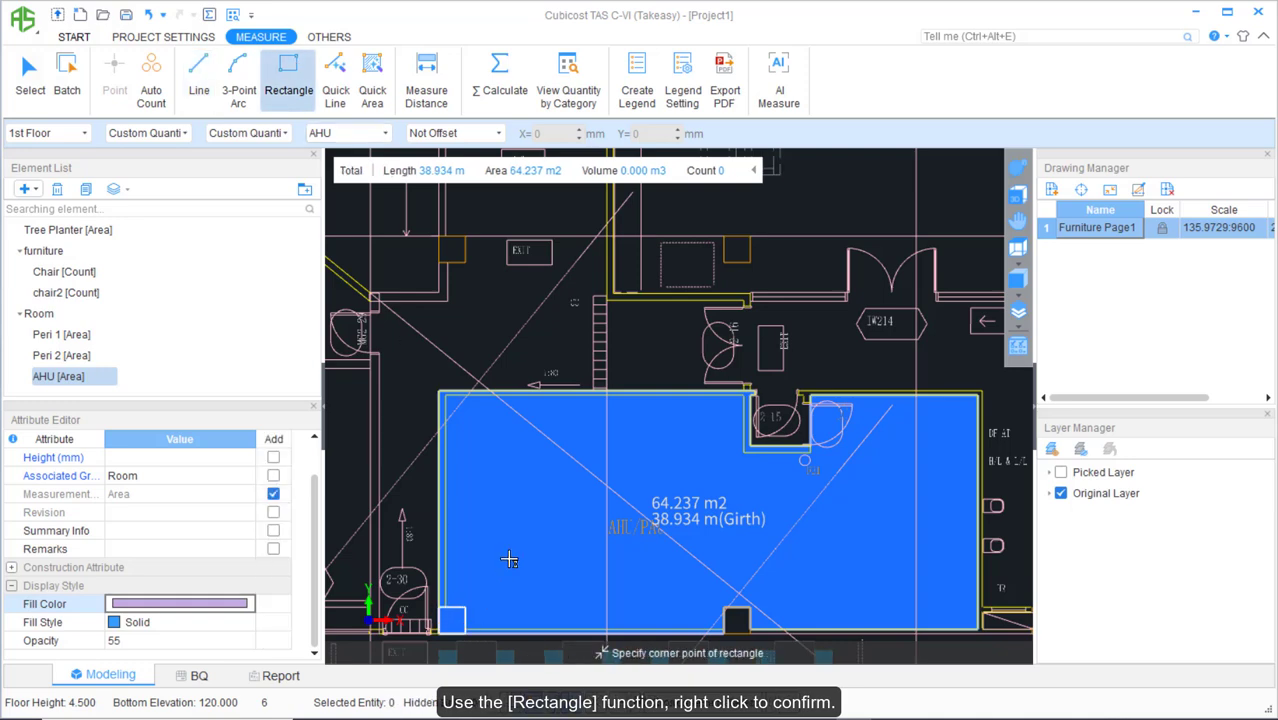
right_click(509, 560)
right_click(505, 565)
click(455, 617)
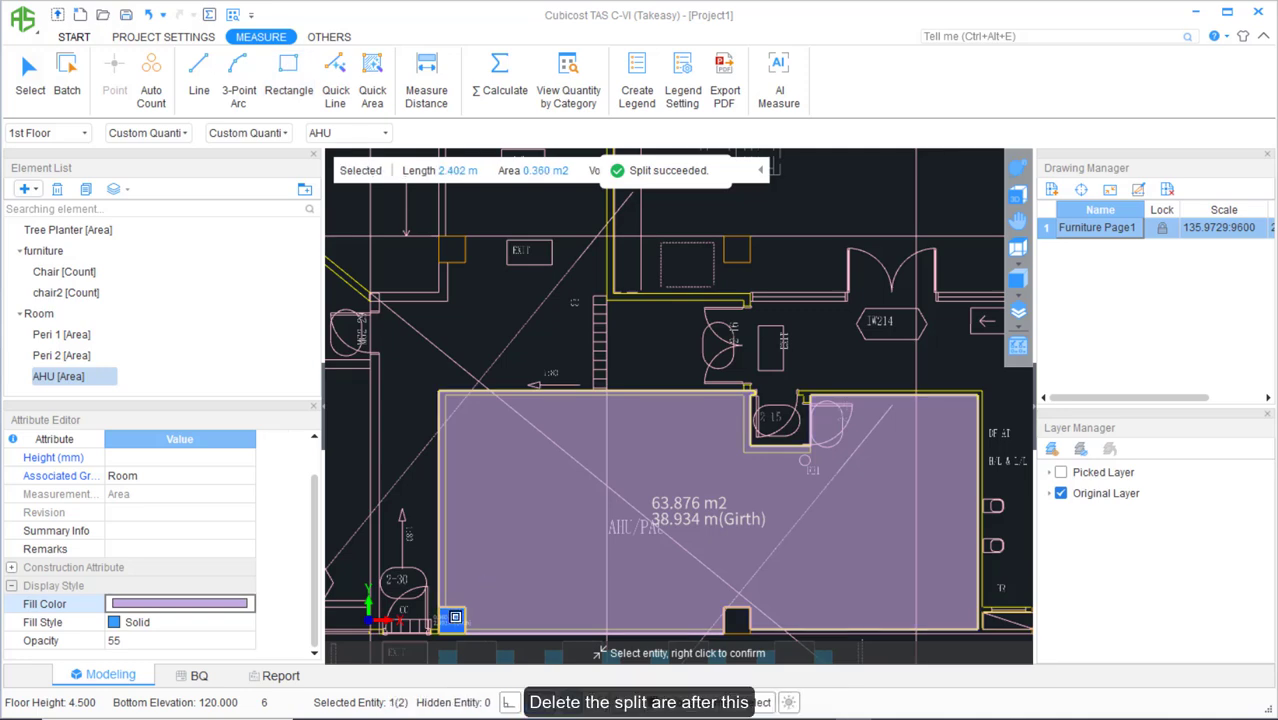
key(Delete)
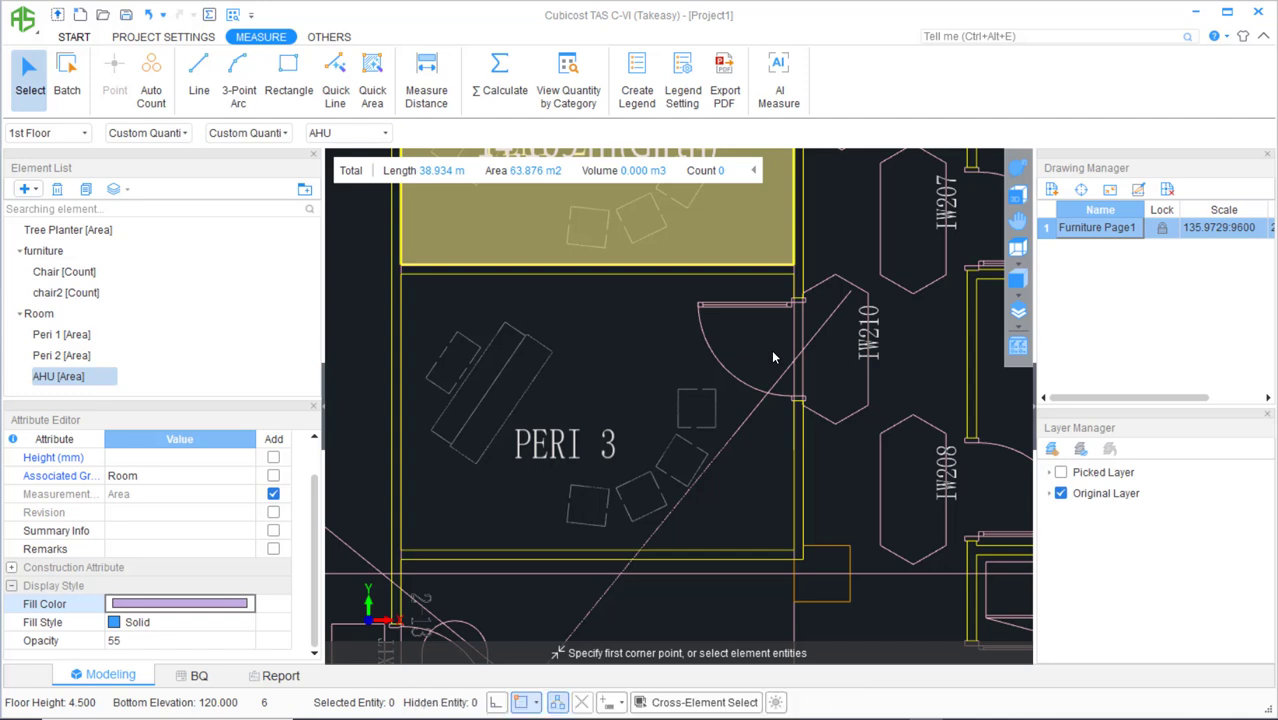
Create a length element named Precast Wall with section width 250 mm, section height 3000 mm and associated group Wall.
click(35, 197)
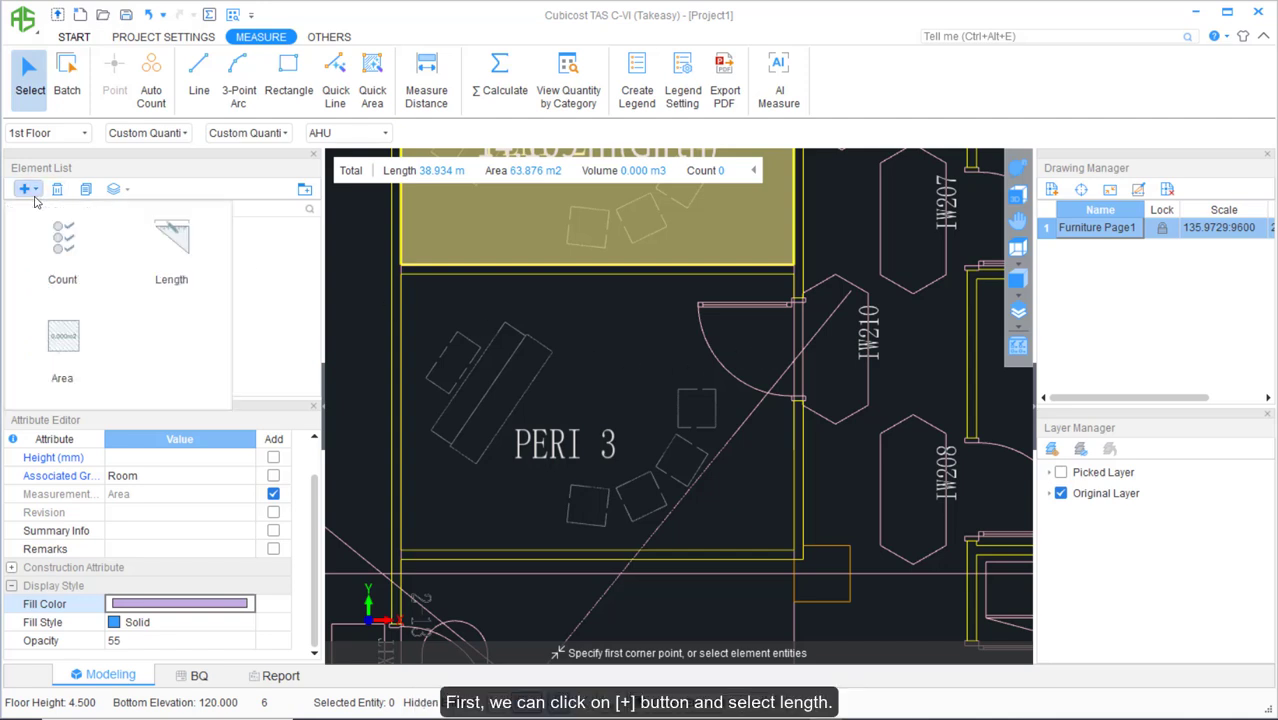
click(183, 260)
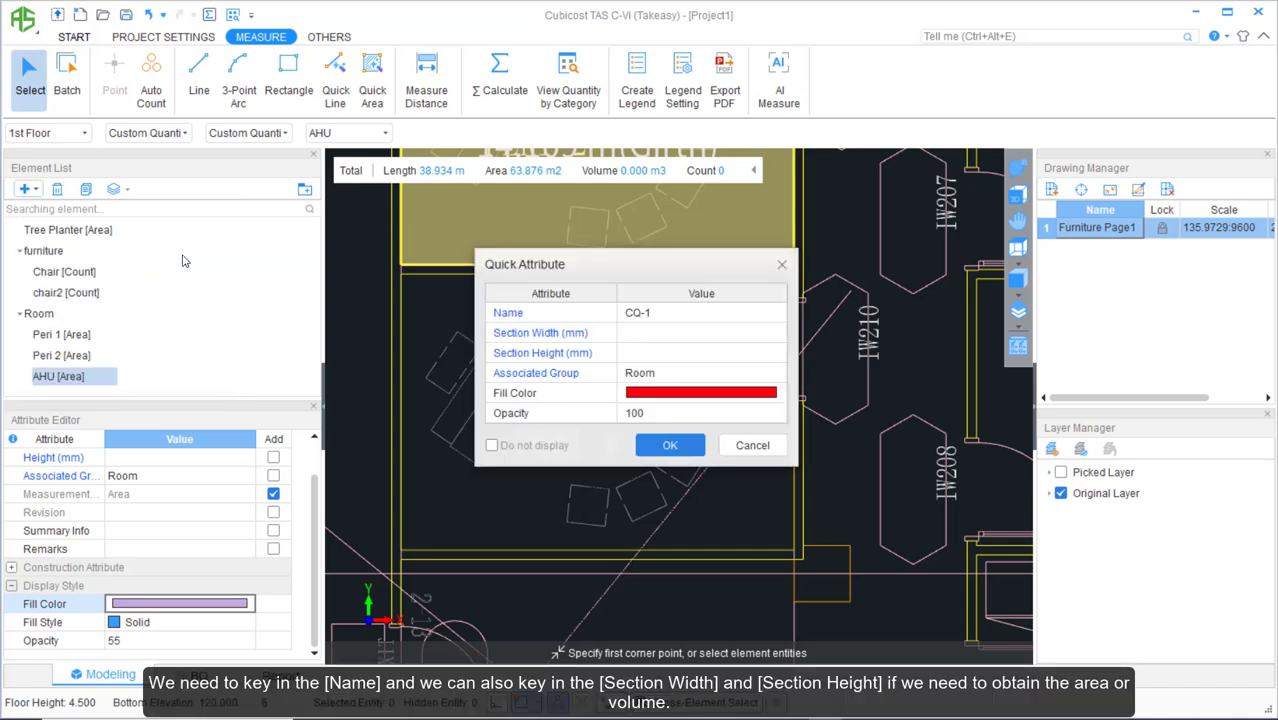
click(686, 313)
key(Caps_Lock)
text(P)
key(Caps_Lock)
text(recast Wall)
key(Tab)
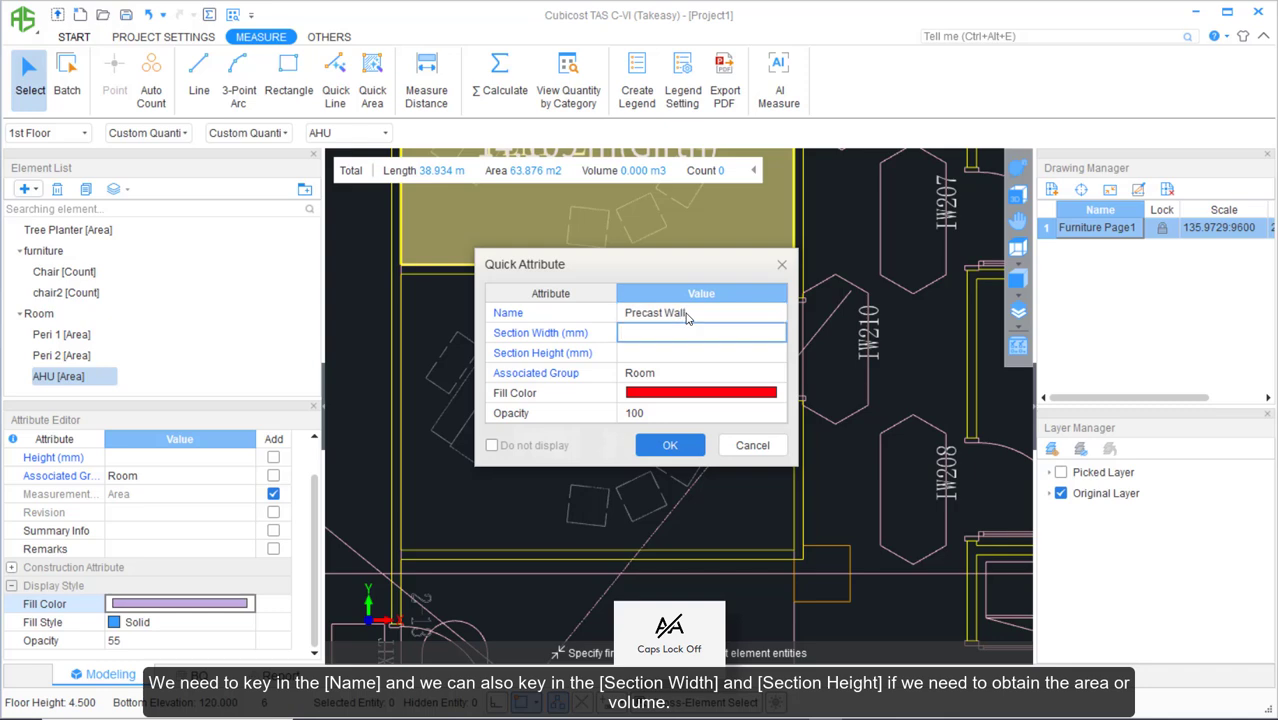
text(250)
key(Tab)
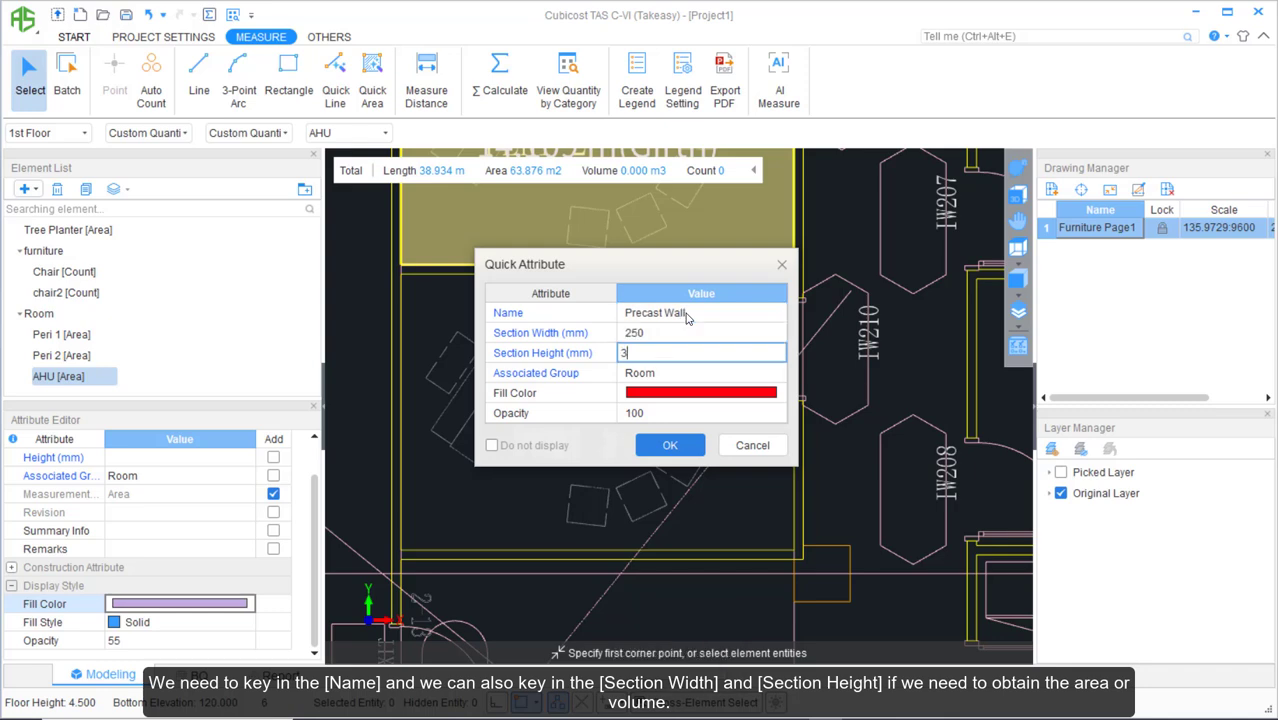
key(Tab)
key(Caps_Lock)
text(W)
key(Caps_Lock)
text(all)
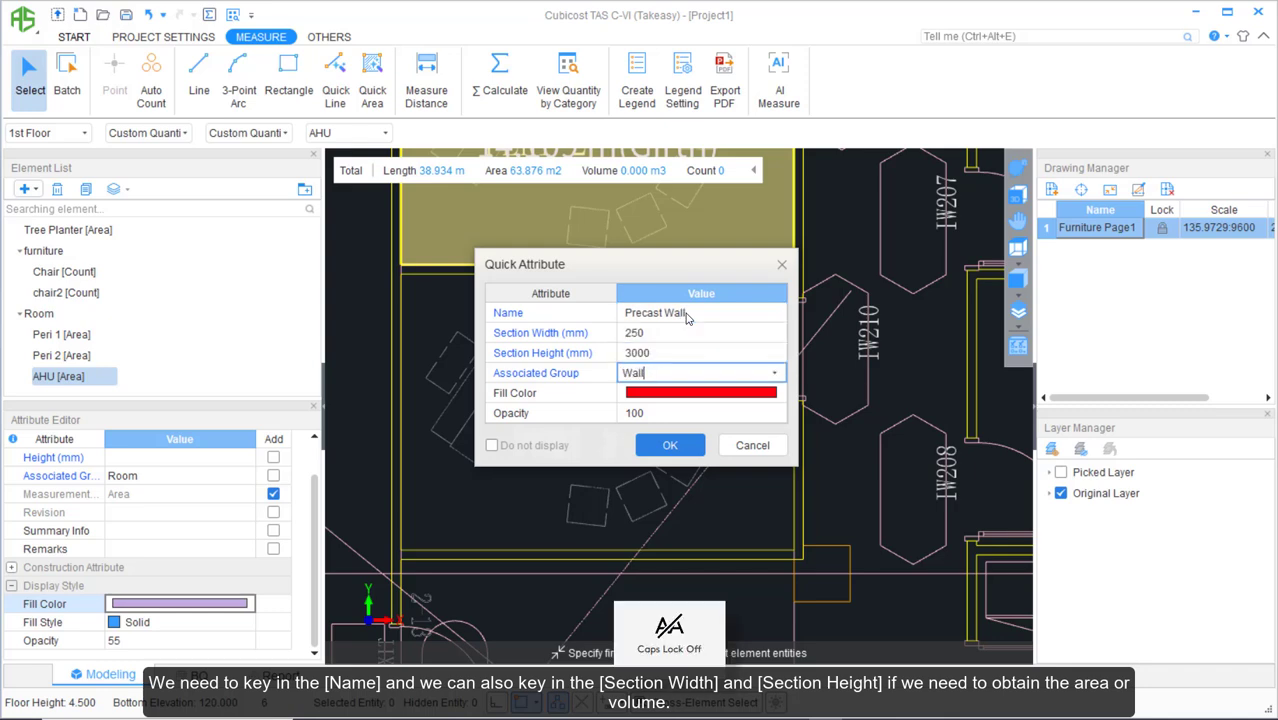
click(669, 446)
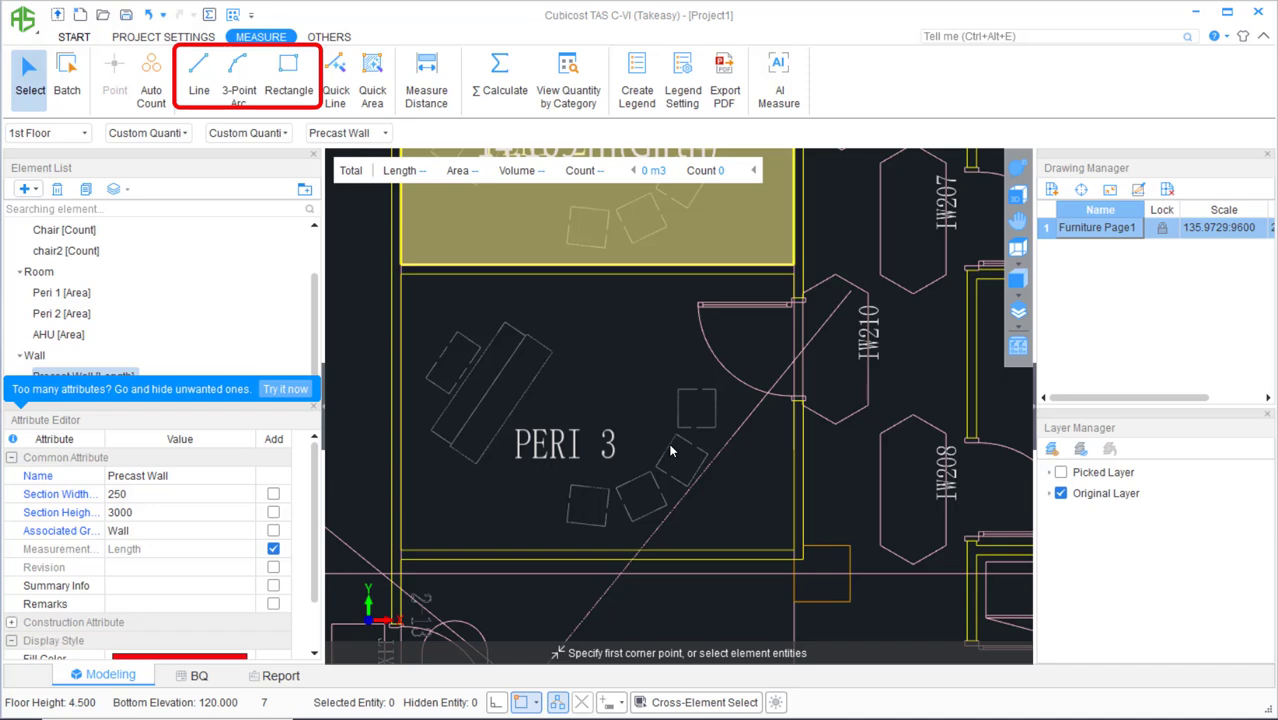
Draw Precast Wall lines along the four inner sides of room PERI 3, about 4.20 m by 2.95 m, with Line.
key(l)
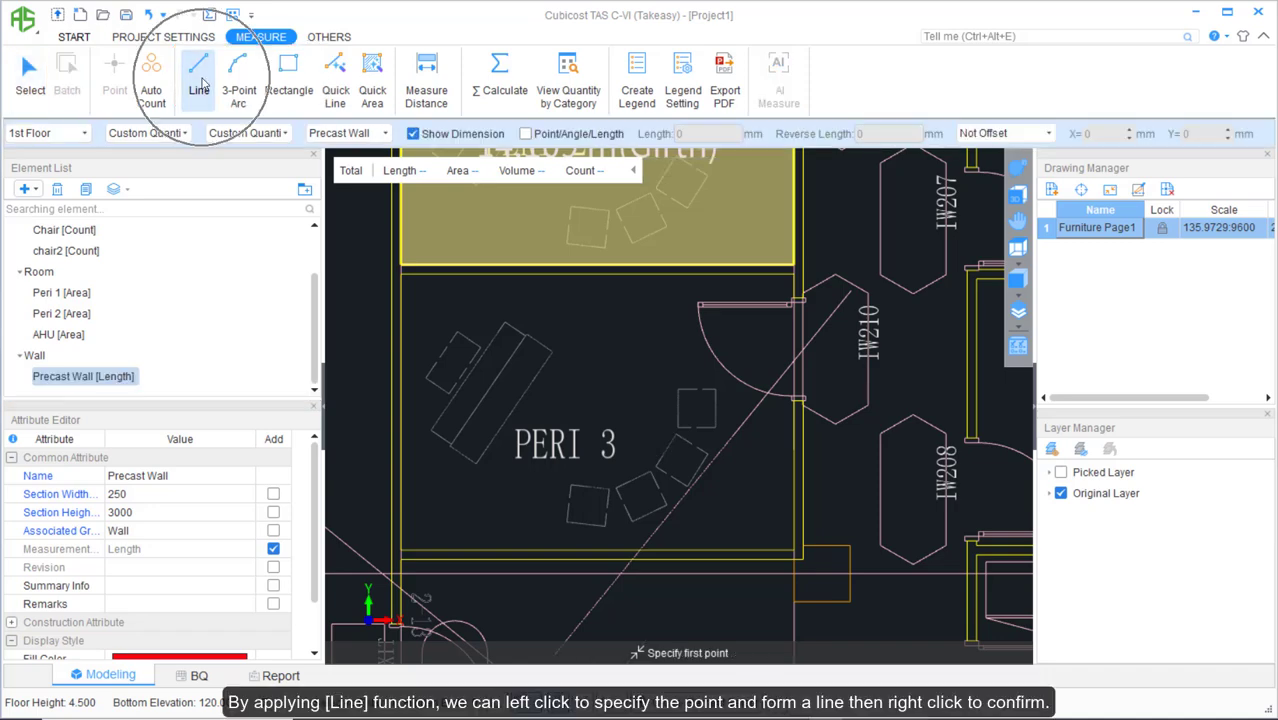
click(795, 300)
click(793, 549)
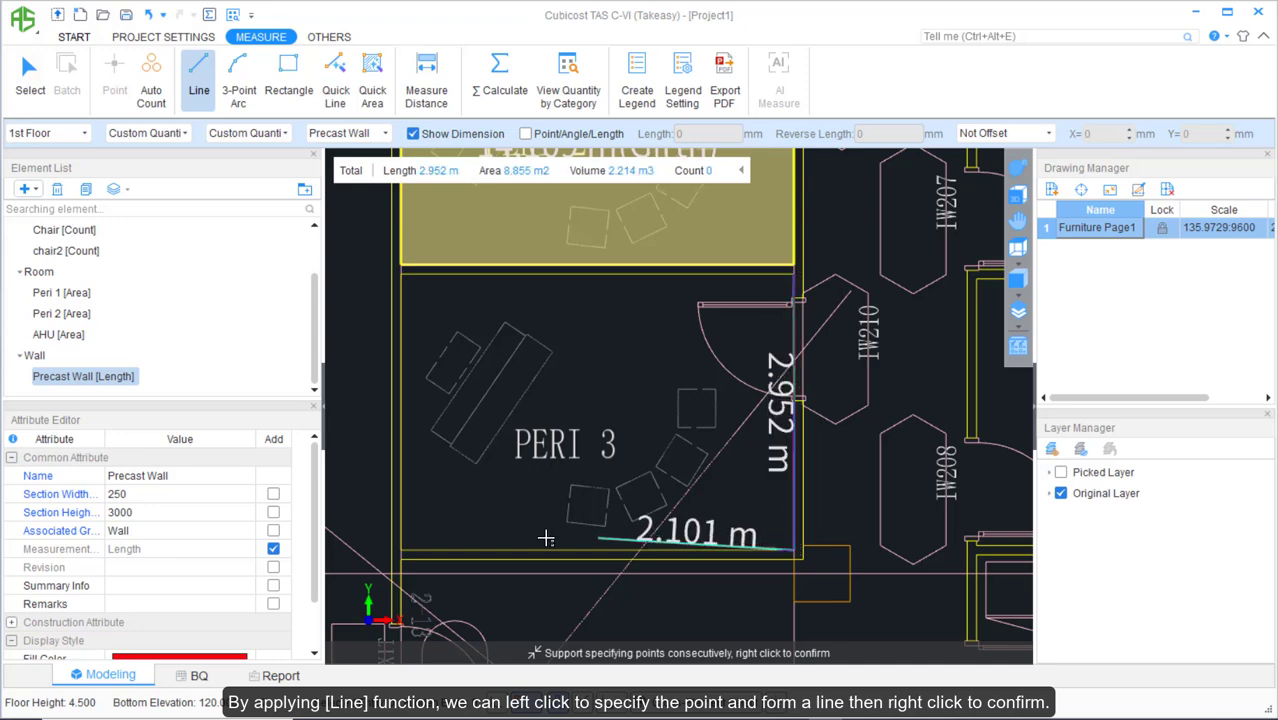
click(400, 549)
click(399, 272)
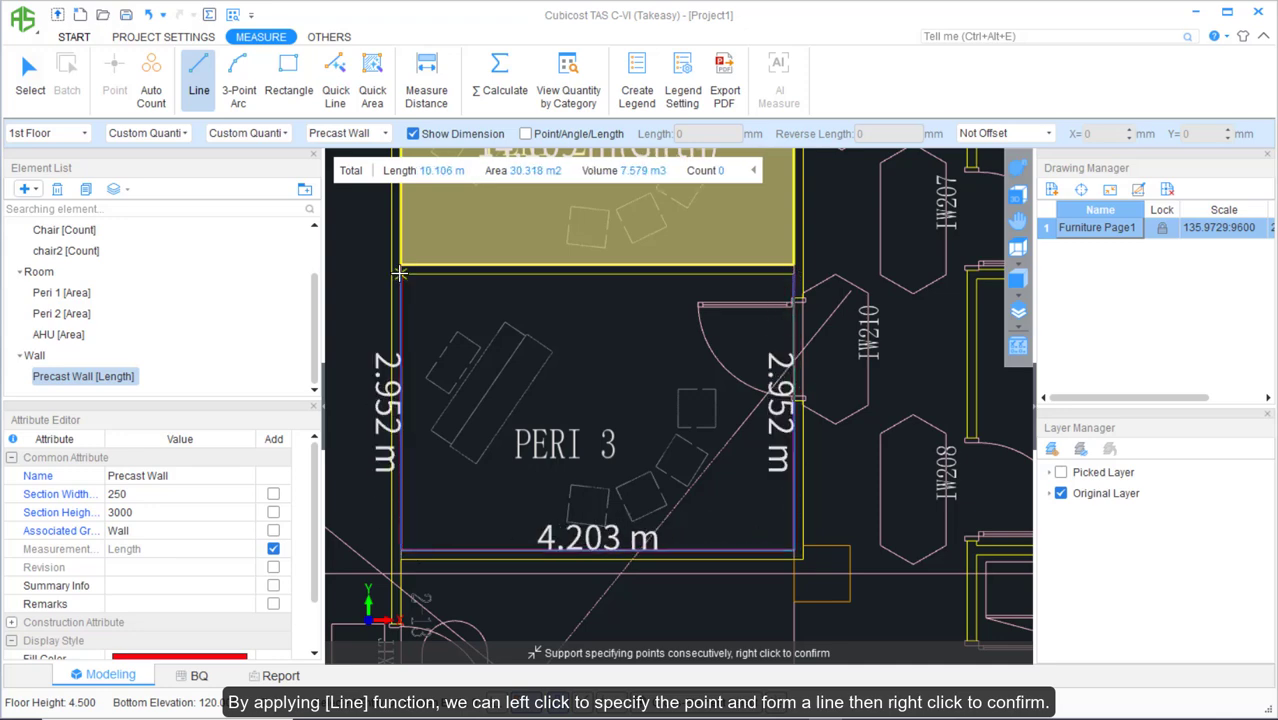
click(793, 272)
right_click(793, 272)
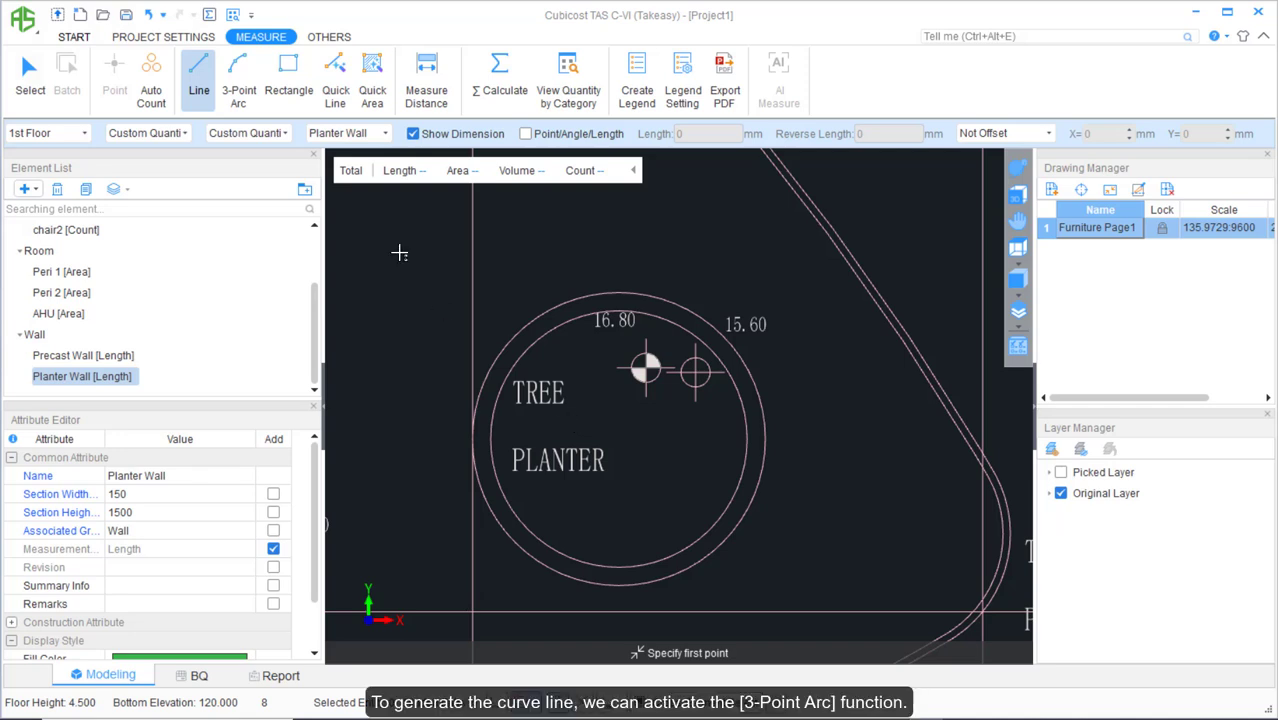
Draw a Planter Wall arc along the upper half of the tree planter's inner circle with 3-Point Arc.
click(249, 91)
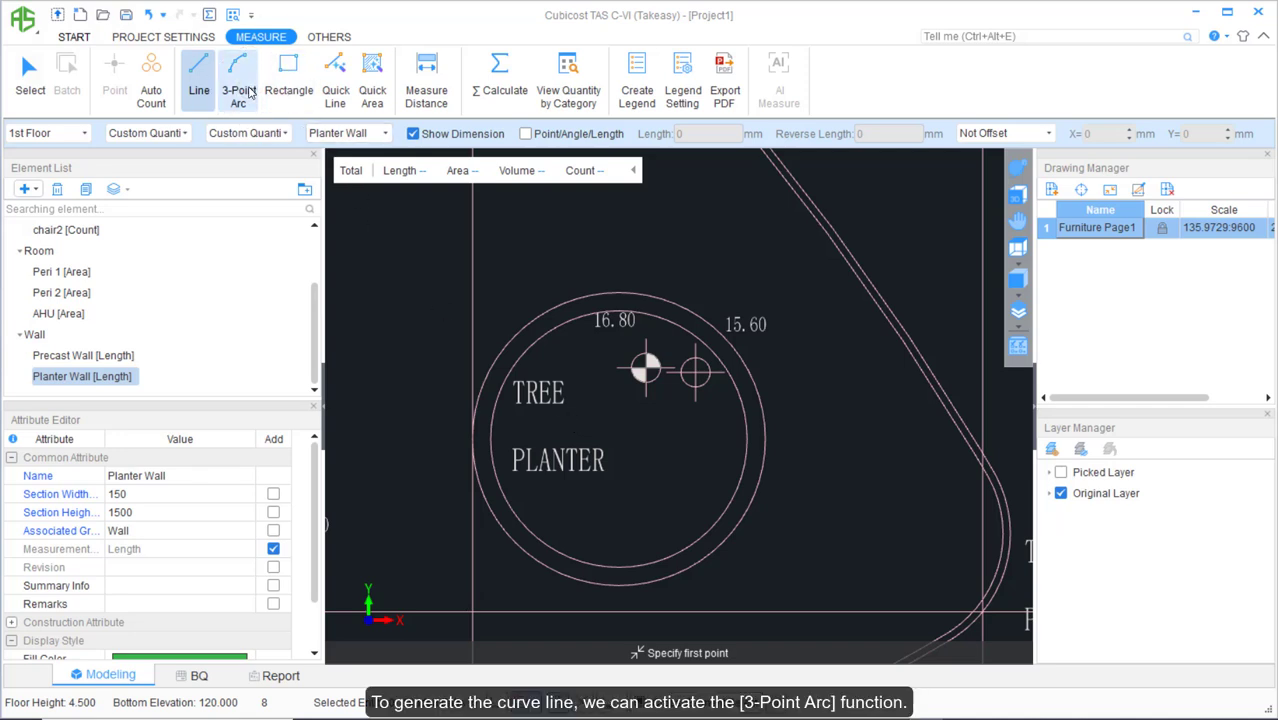
click(492, 441)
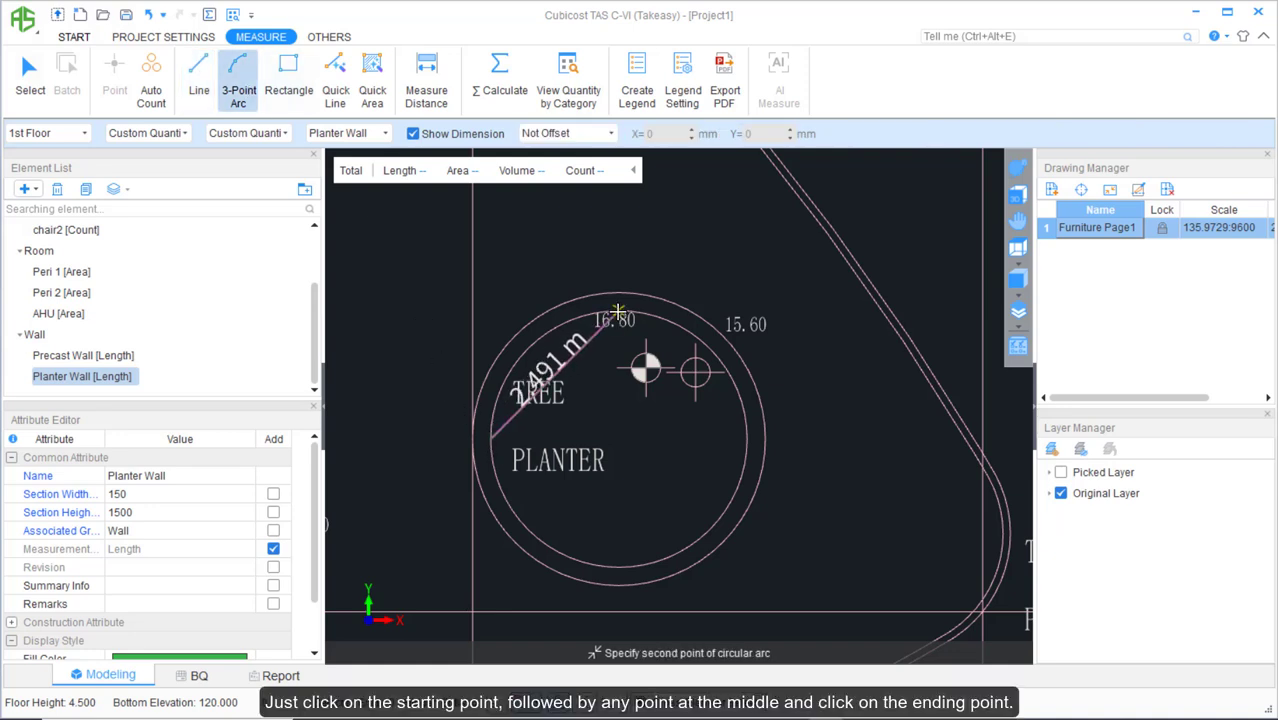
click(618, 312)
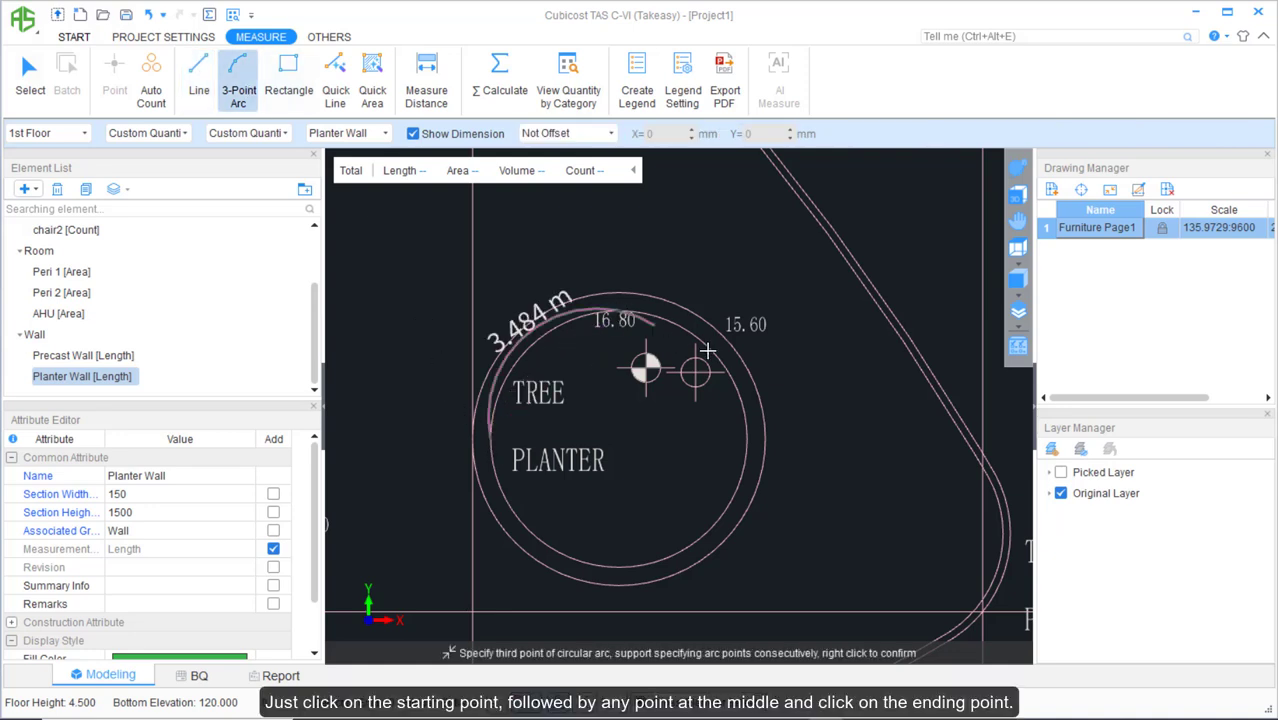
click(745, 437)
right_click(745, 437)
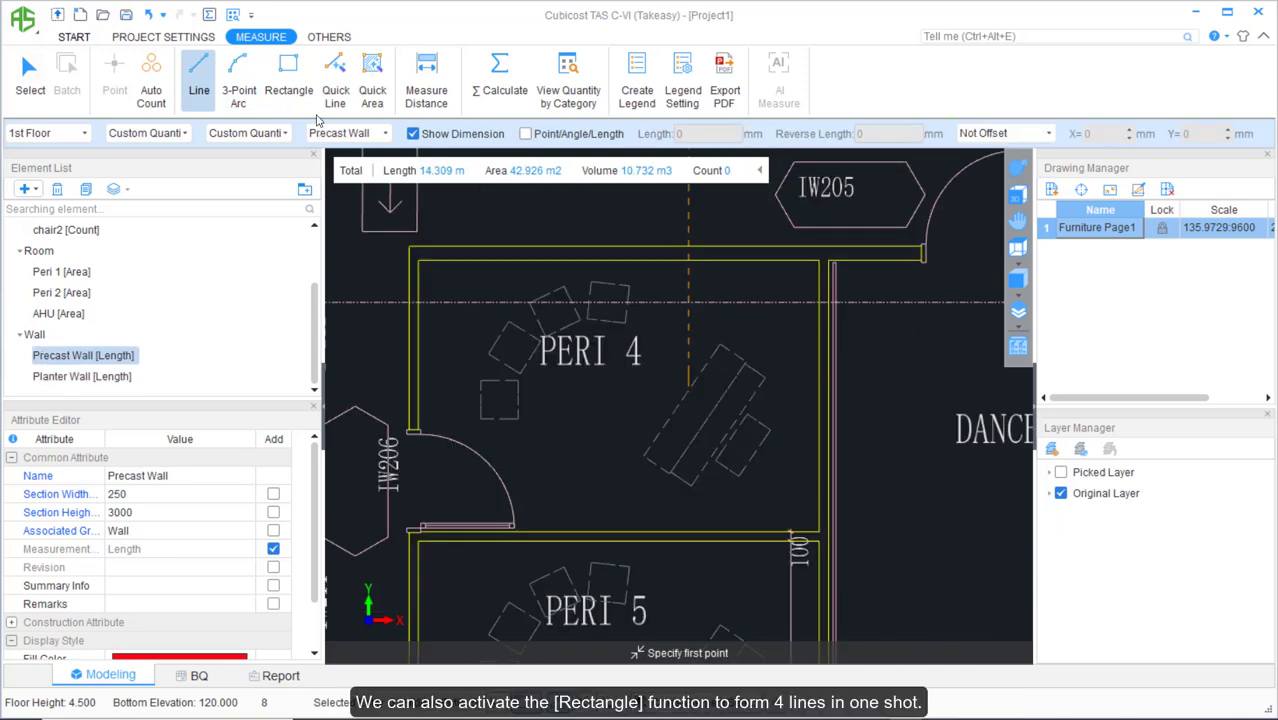
Draw Precast Wall lines around room PERI 4 as a rectangle of about 4.25 m by 2.90 m between opposite inner corners.
click(286, 68)
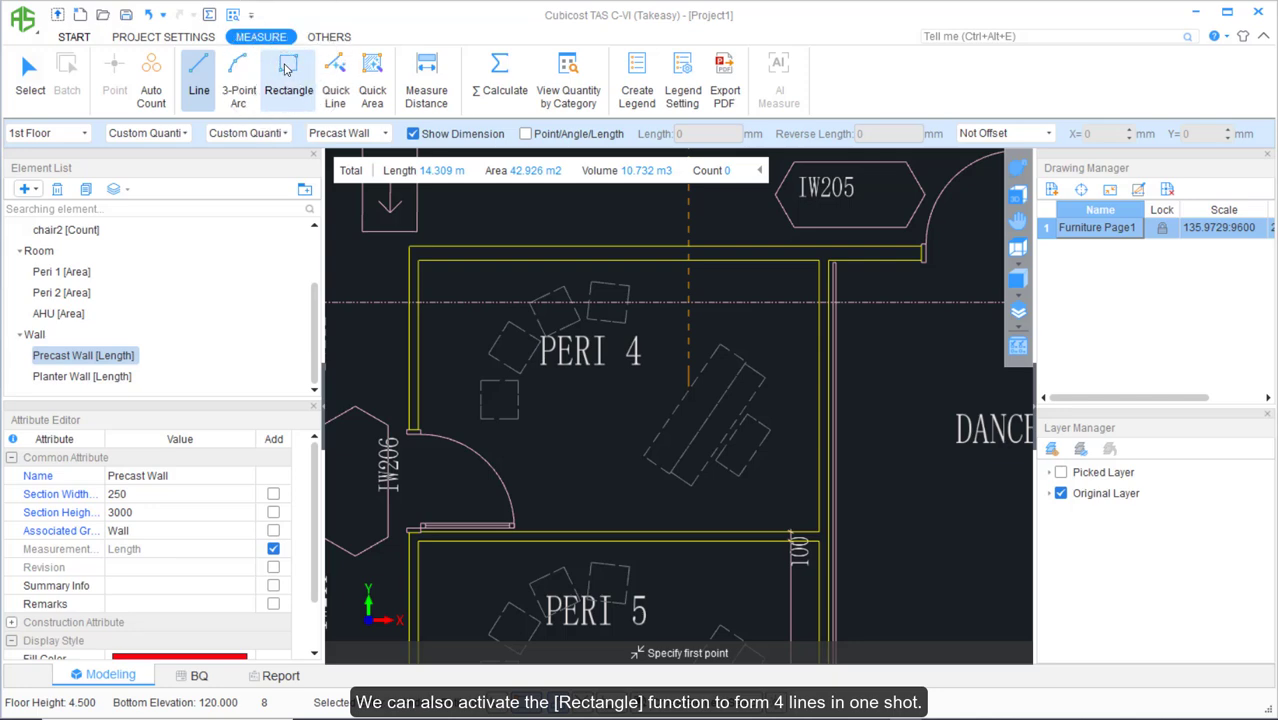
click(286, 68)
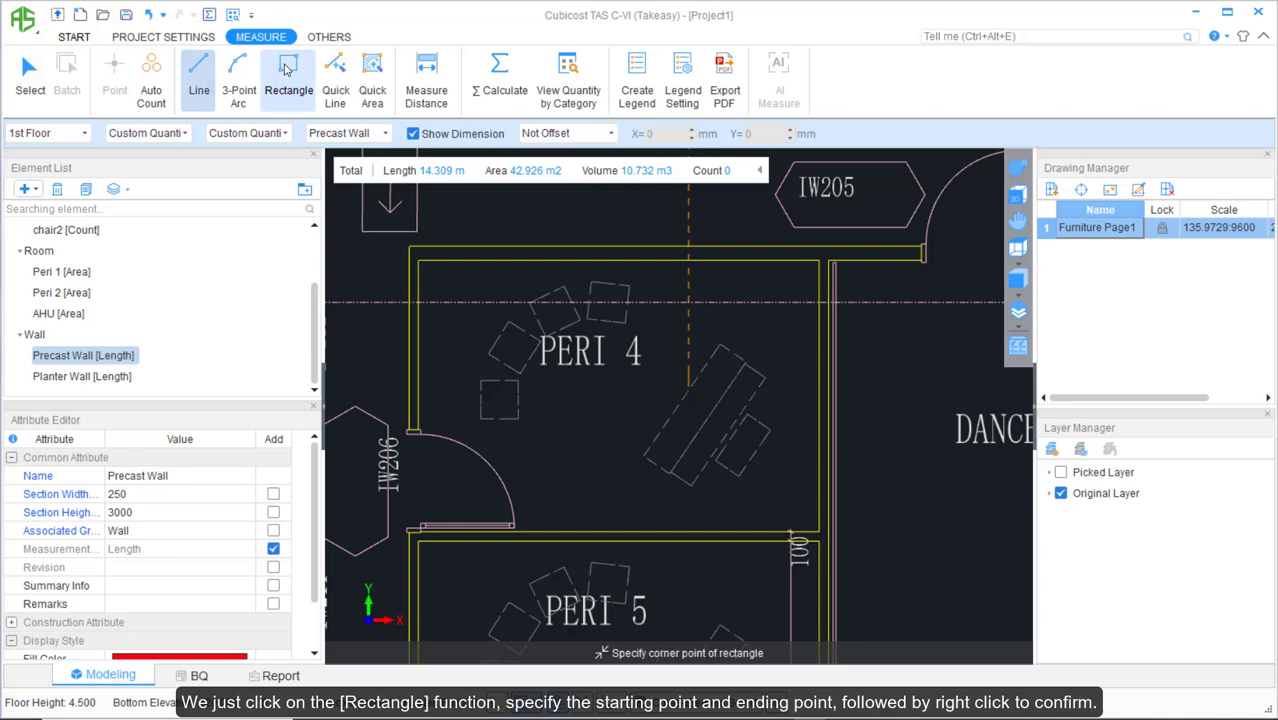
click(420, 261)
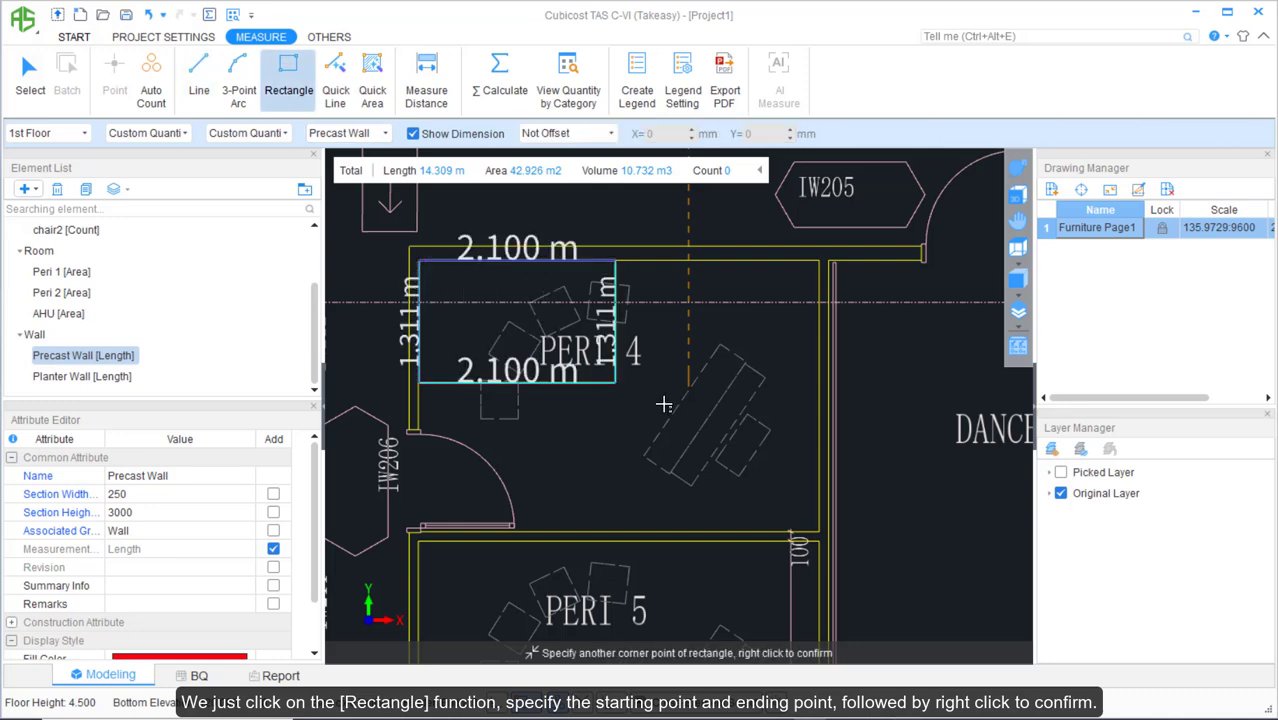
click(817, 529)
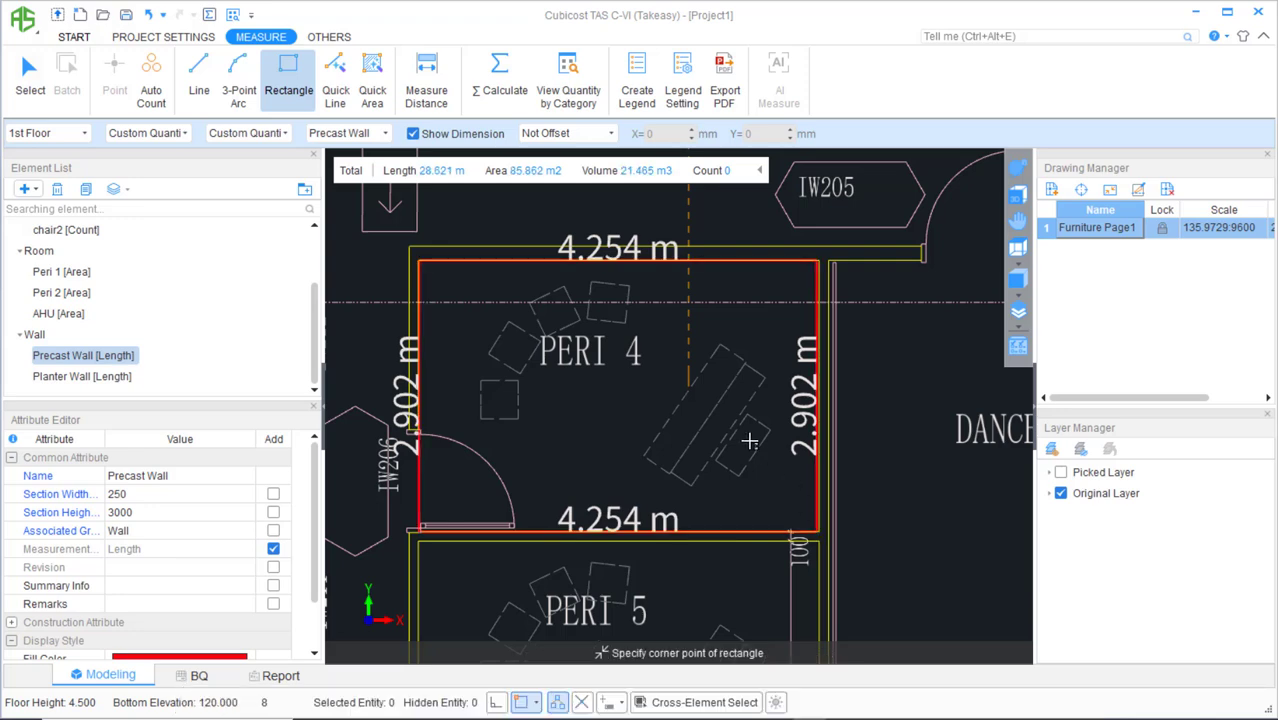
right_click(840, 437)
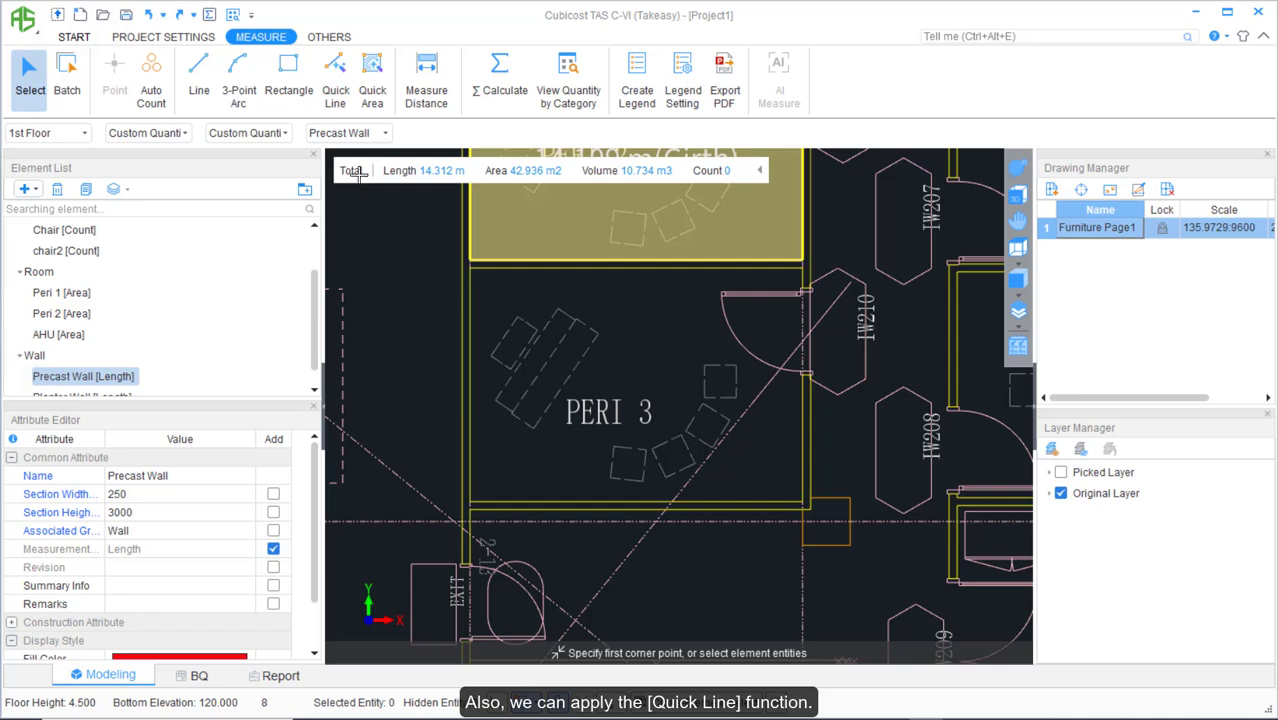
Try to generate Precast Wall lines from all inner boundary lines of room PERI 3 with Quick Line, using 250 mm width and 3000 mm height.
click(333, 93)
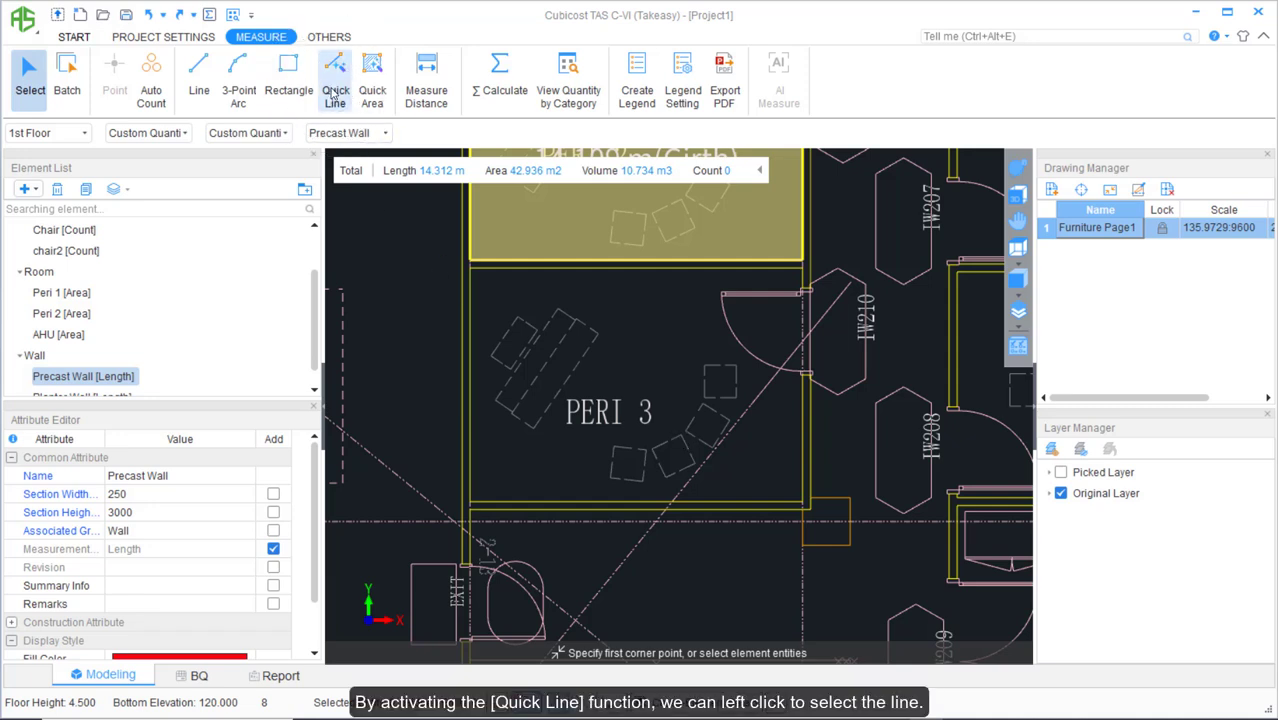
click(333, 93)
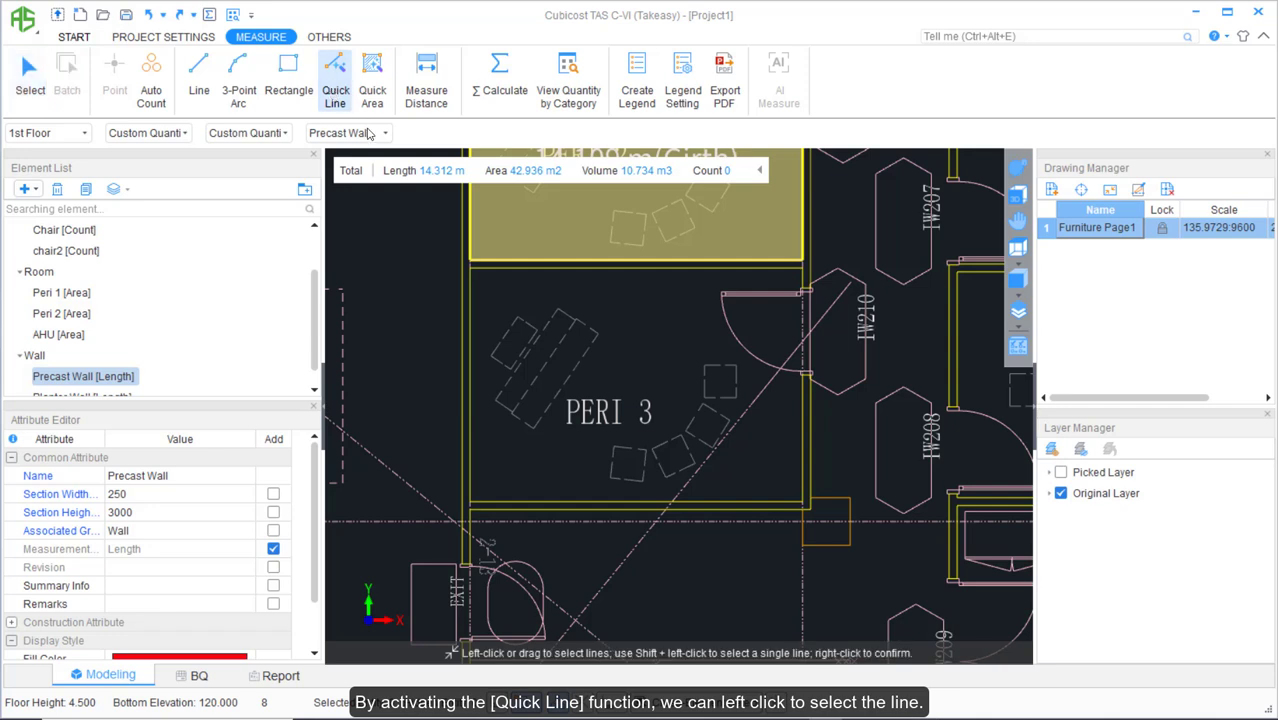
click(473, 317)
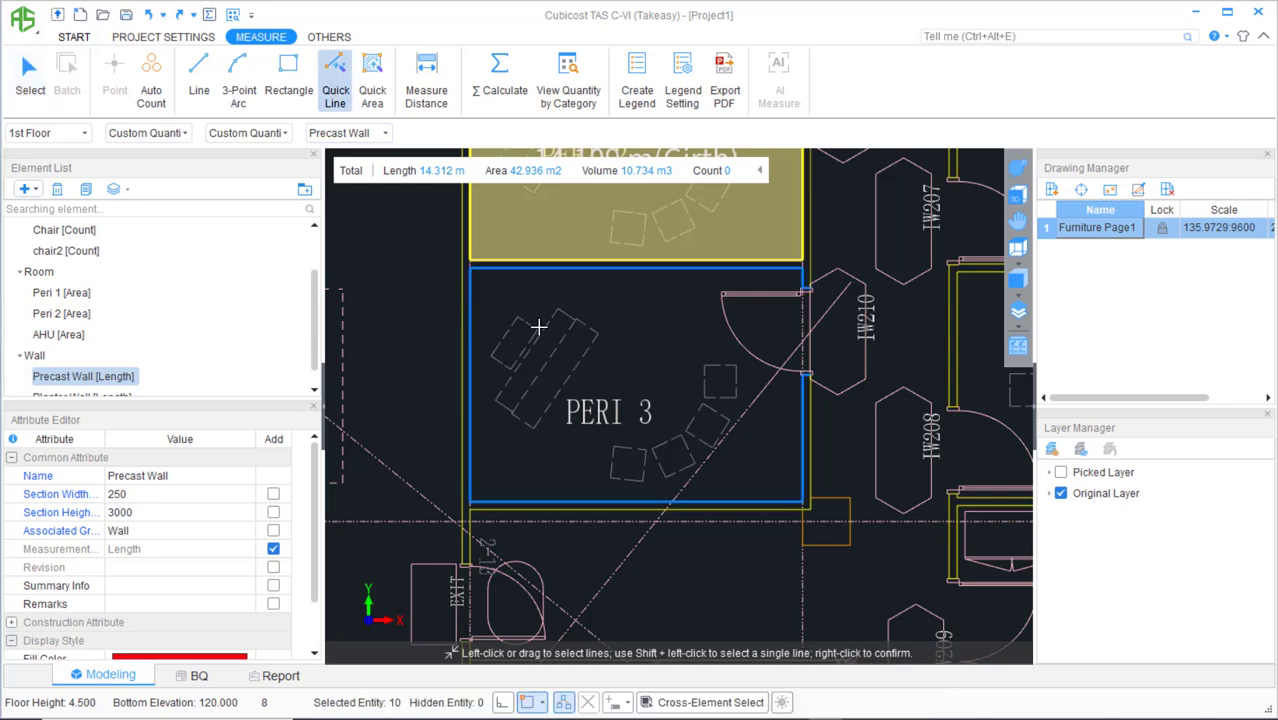
right_click(619, 329)
click(680, 314)
click(778, 316)
click(667, 336)
click(689, 369)
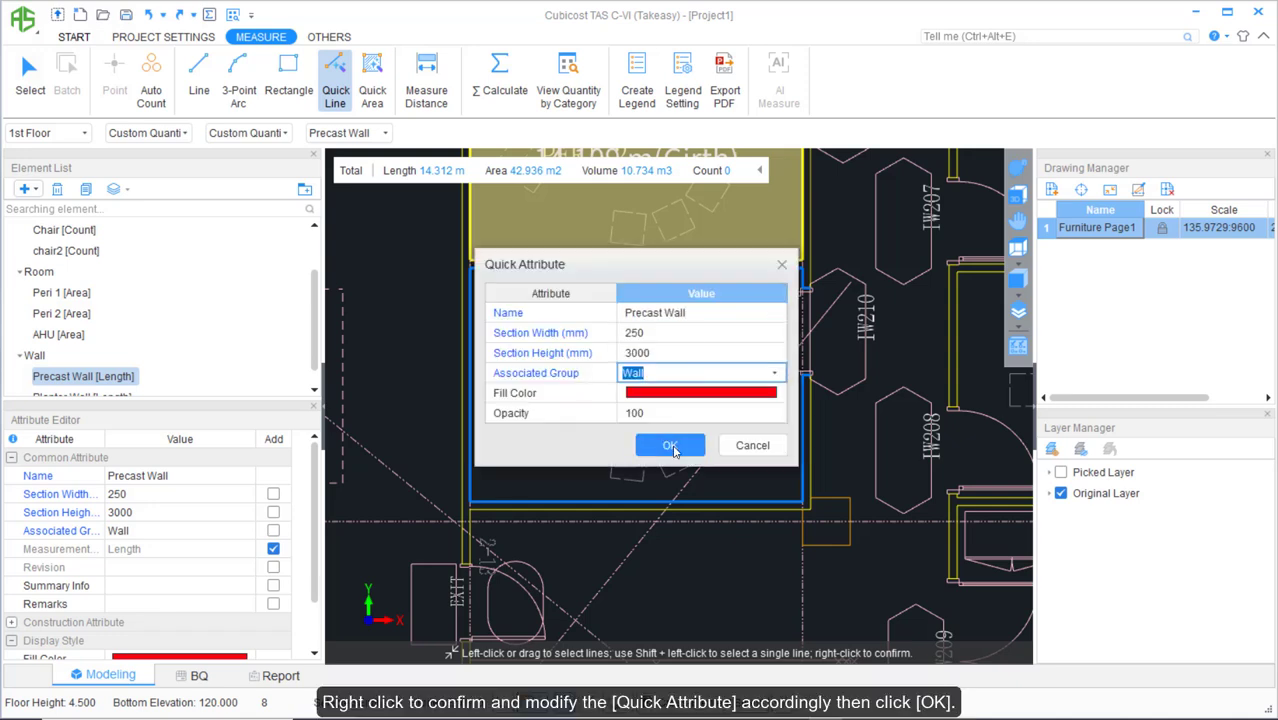
click(670, 446)
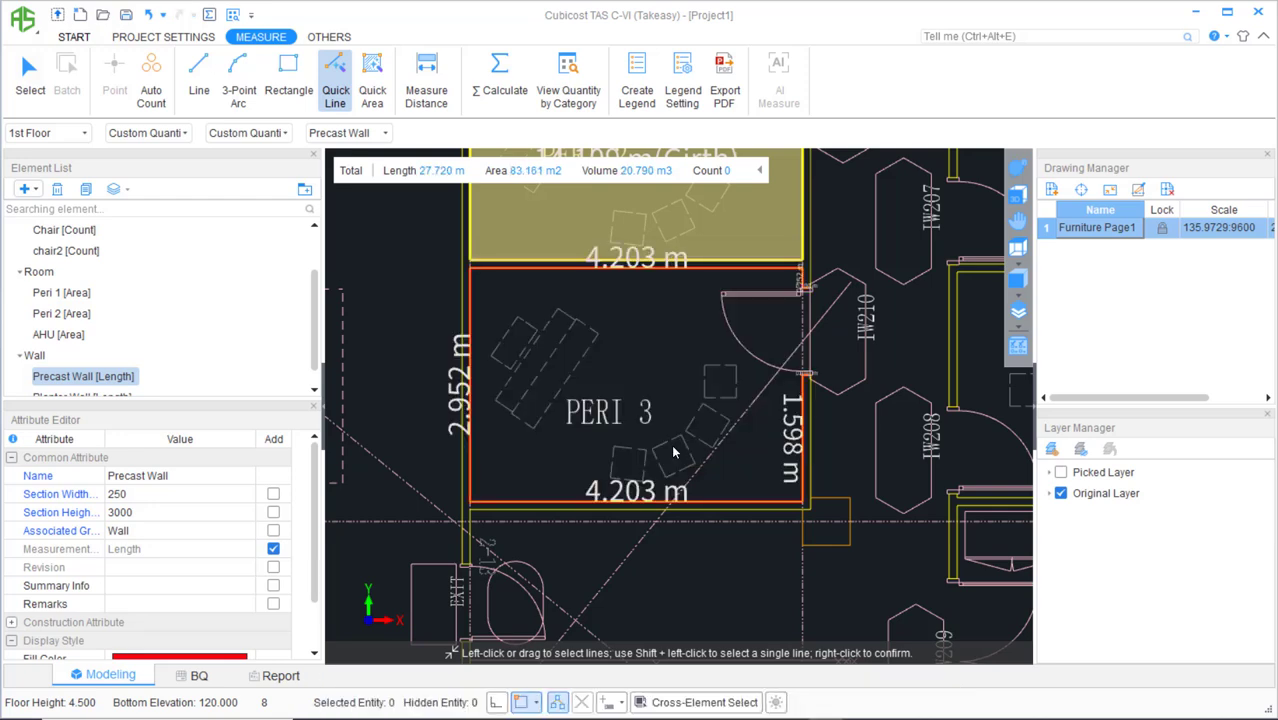
key(ctrl+z)
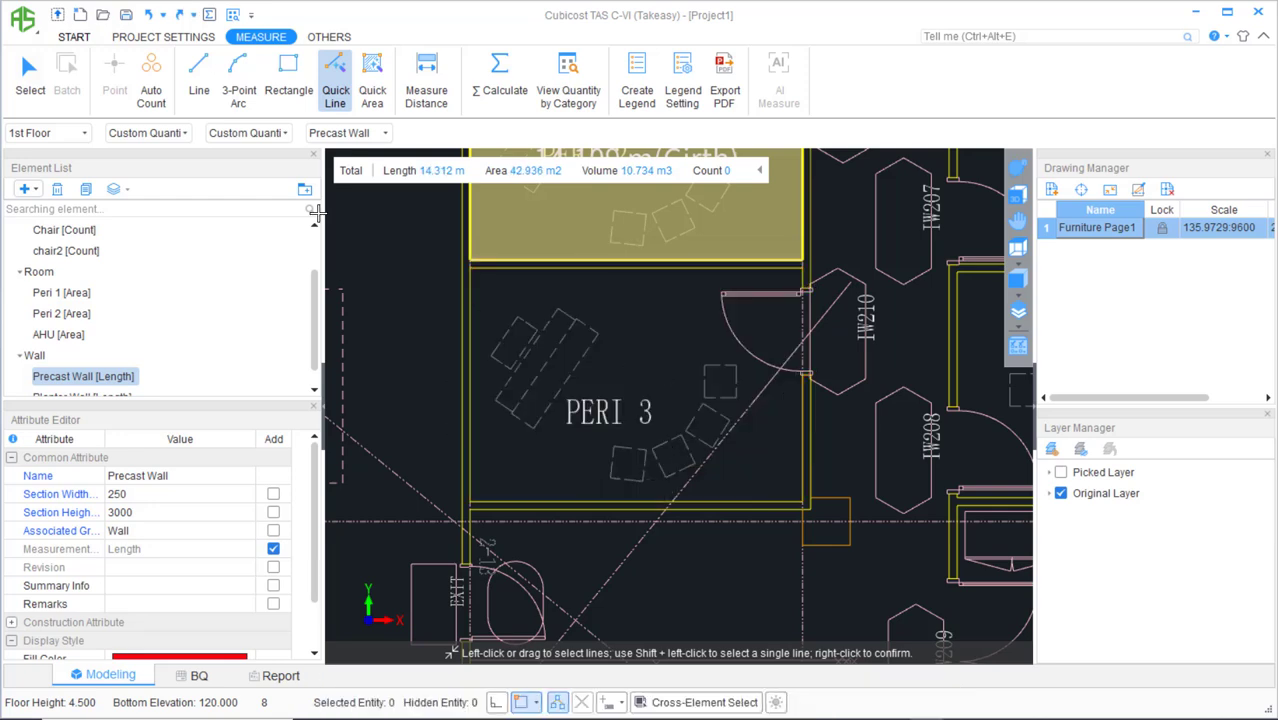
Generate a Precast Wall from only the left inner boundary line of room PERI 3 with Quick Line.
click(328, 92)
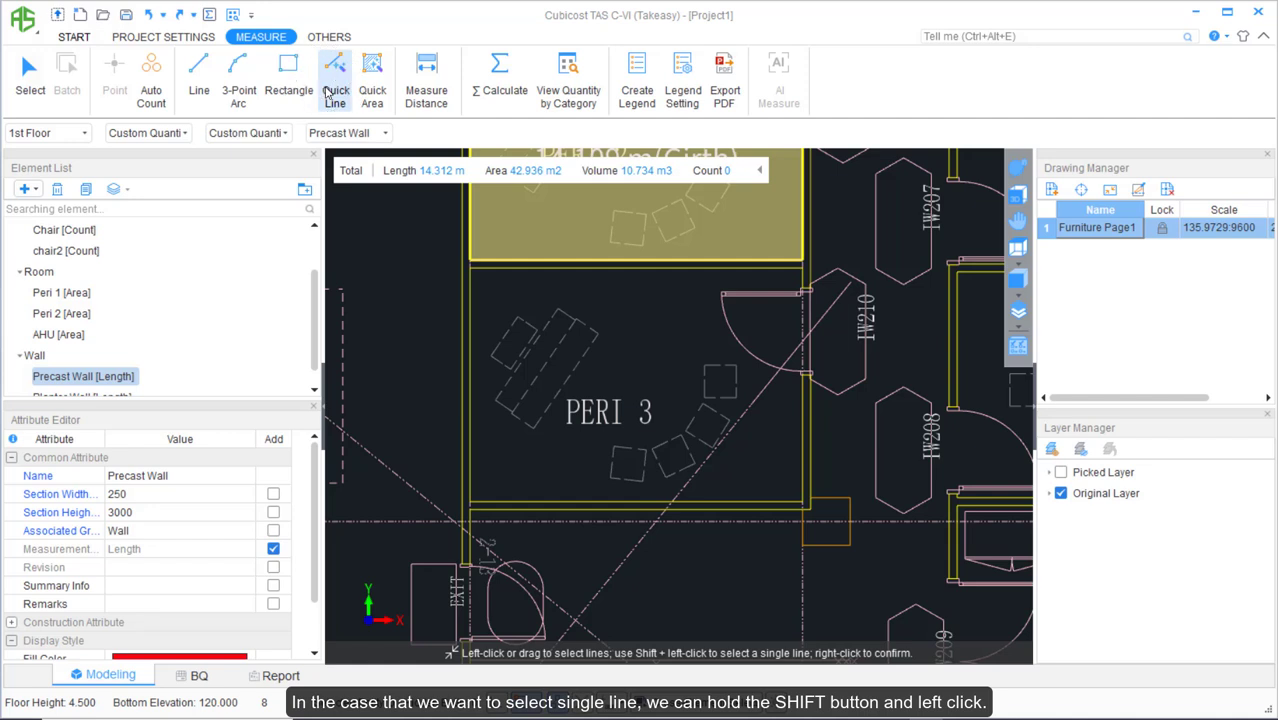
shift+click(484, 321)
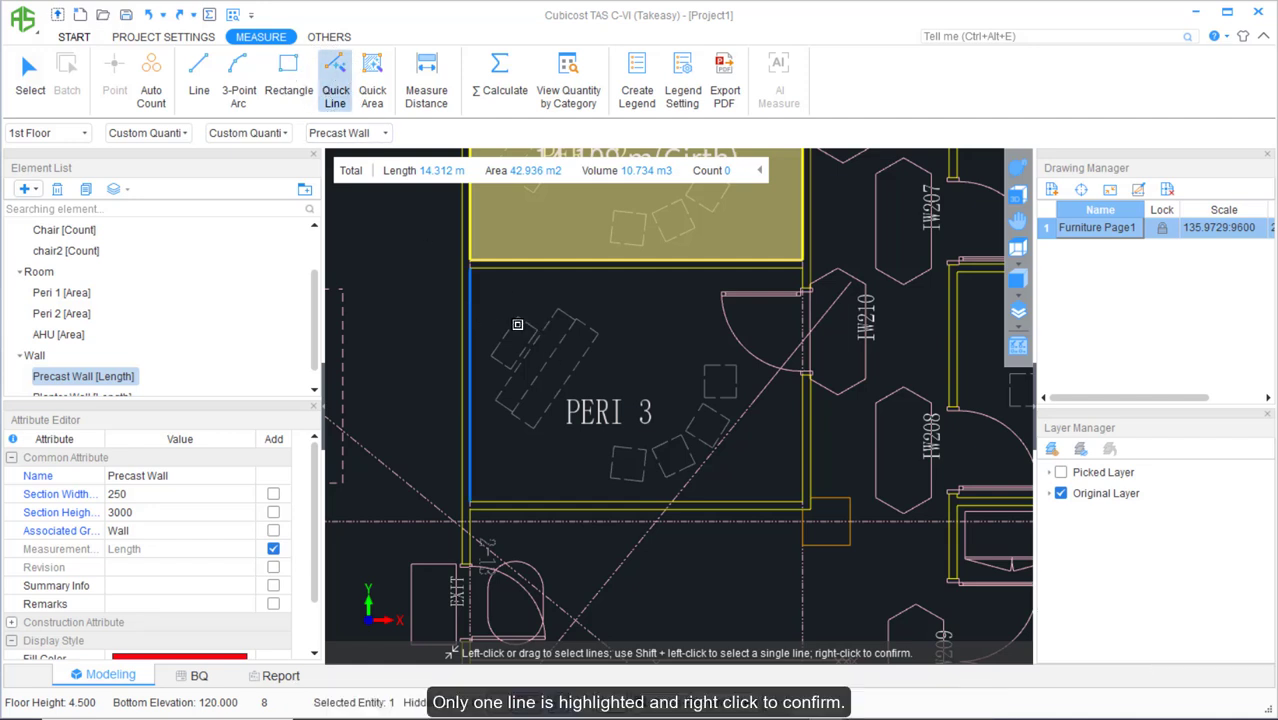
right_click(617, 323)
click(699, 314)
click(699, 314)
click(652, 332)
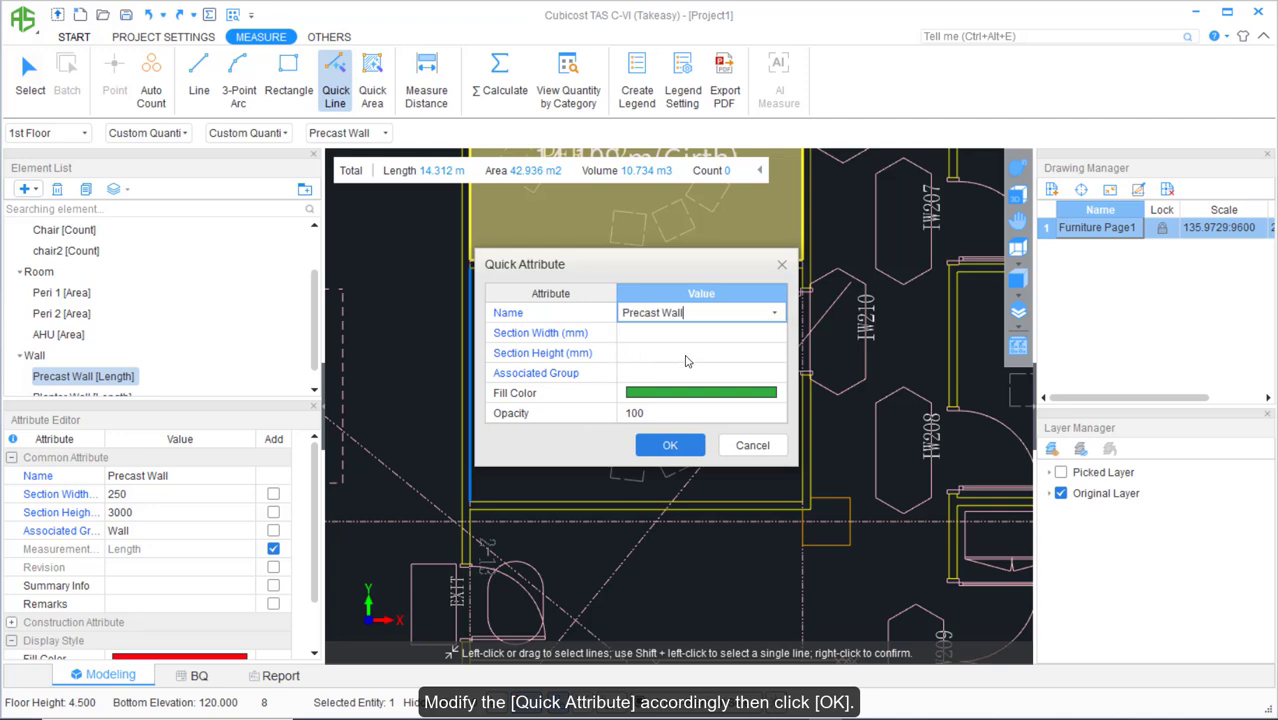
click(668, 444)
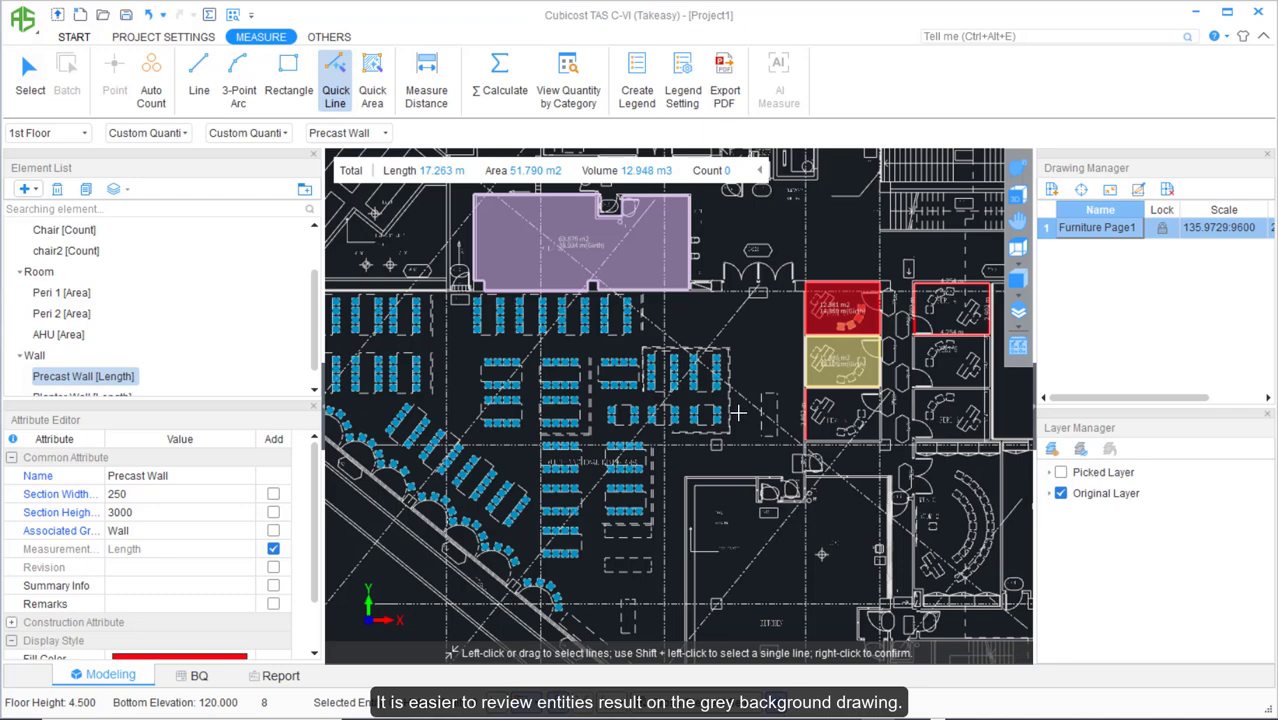
Run the summary calculation for all floors and create a legend of the measured elements on the drawing.
scroll(737, 413, up, 2)
scroll(737, 413, up, 3)
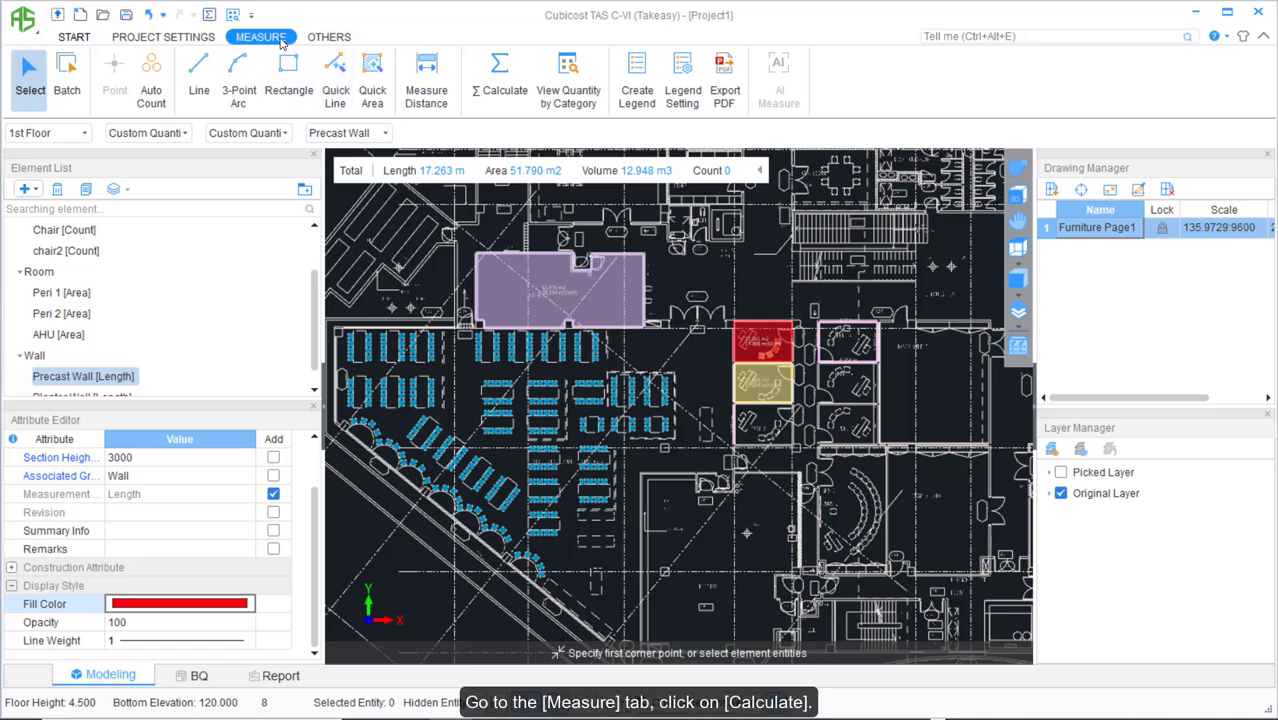
click(498, 80)
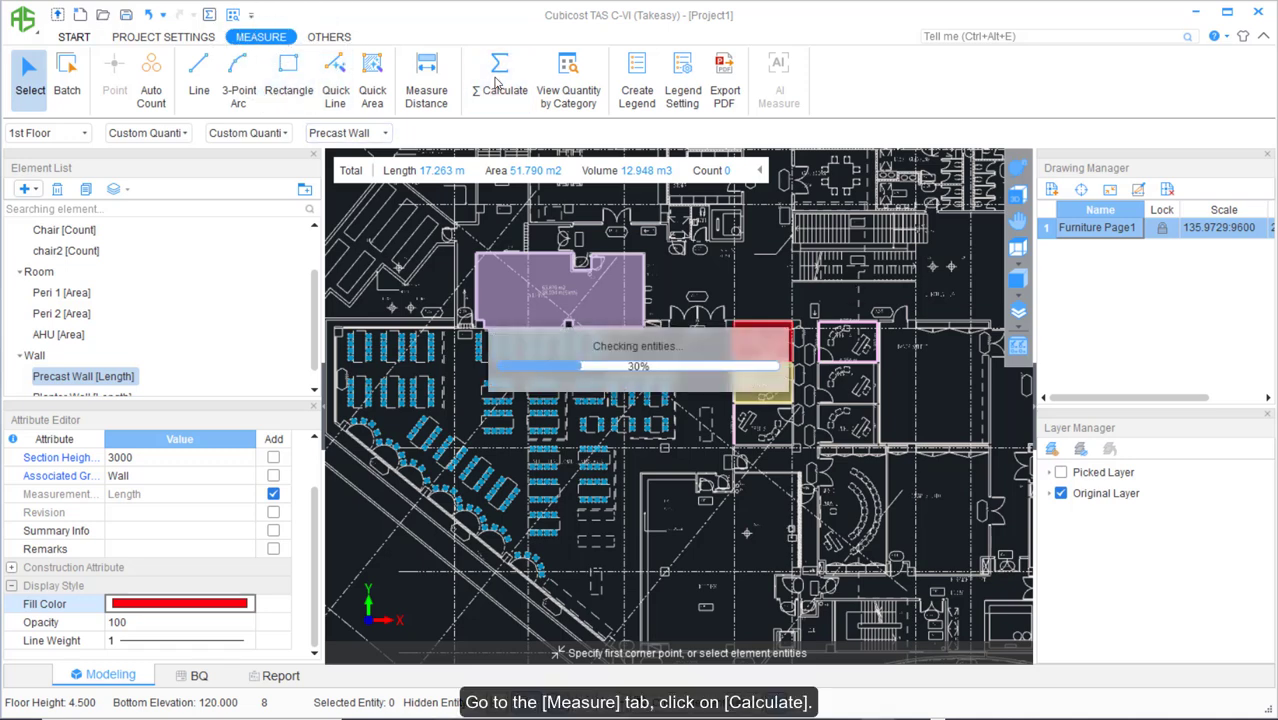
click(501, 261)
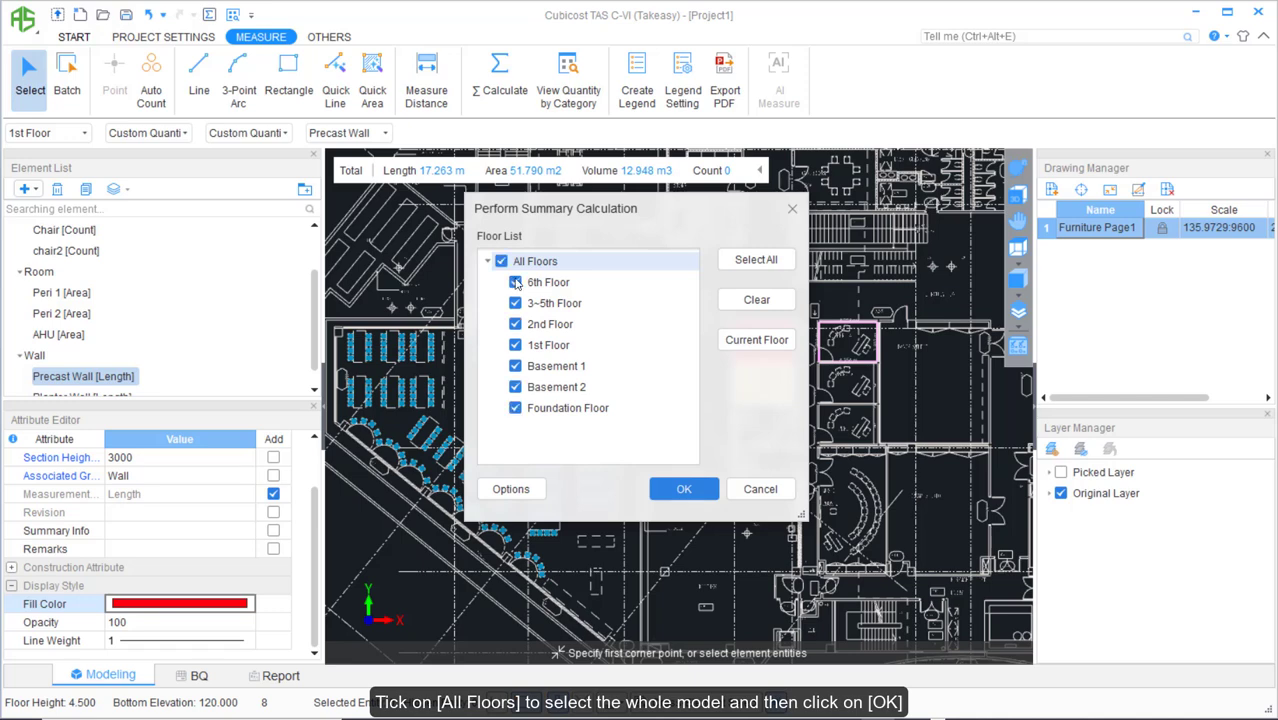
click(683, 489)
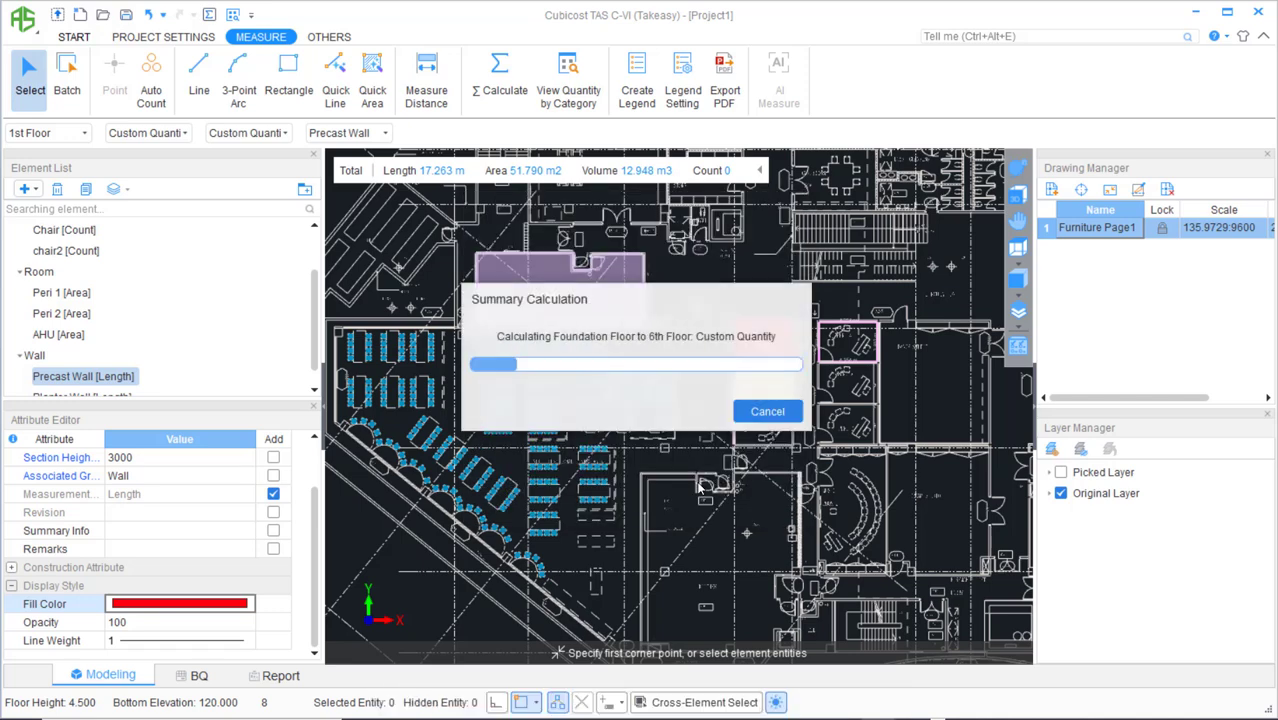
click(762, 415)
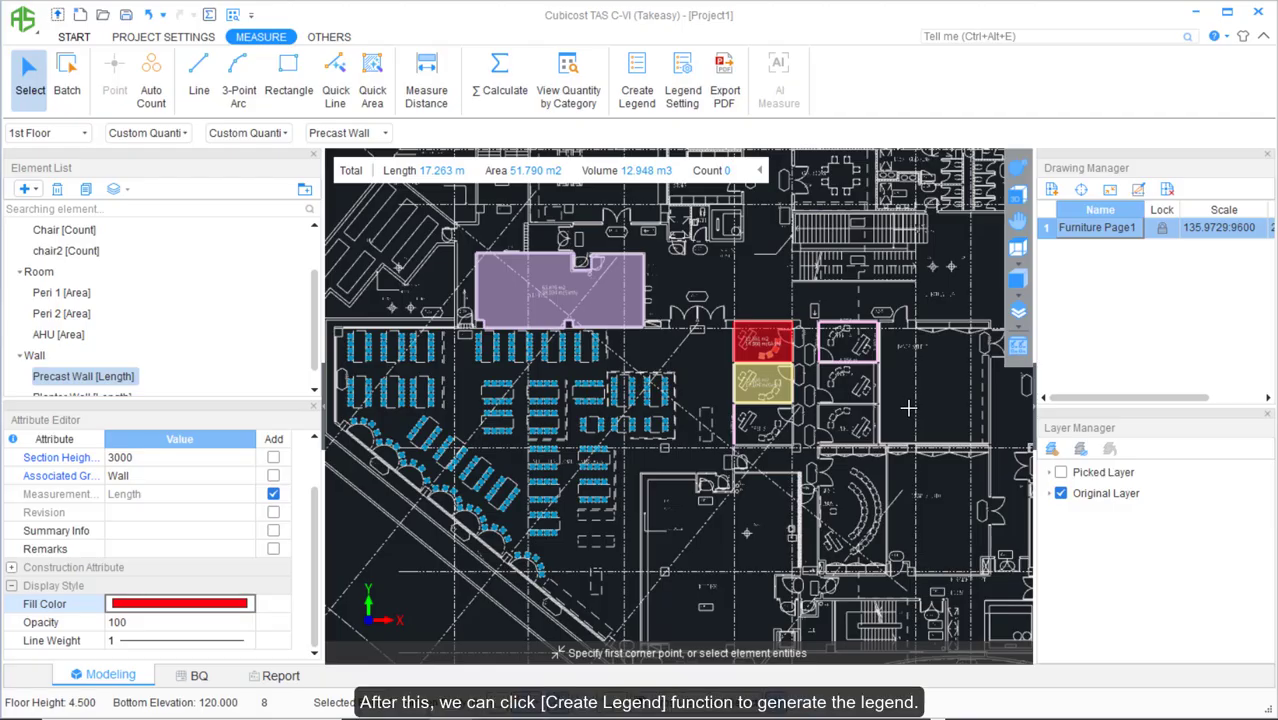
click(636, 92)
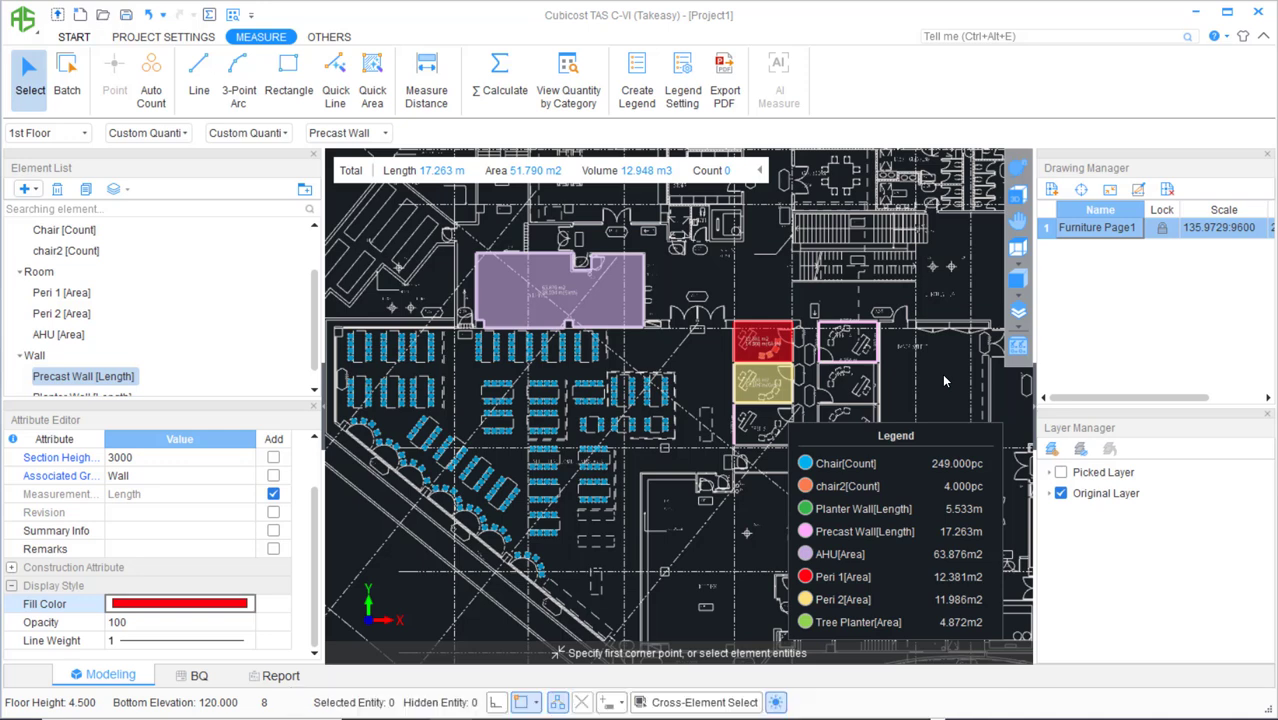
Batch-select the Chair[Count] entities, show only those on the drawing and create the legend for them.
click(67, 72)
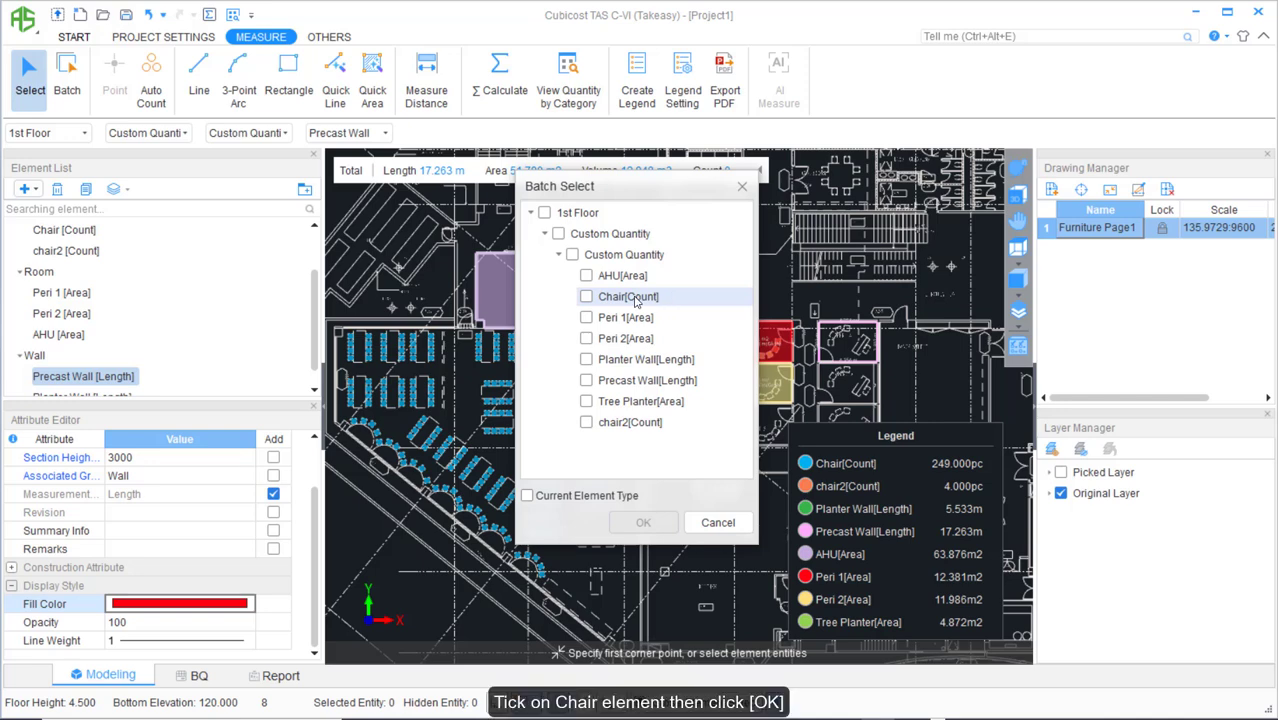
click(586, 296)
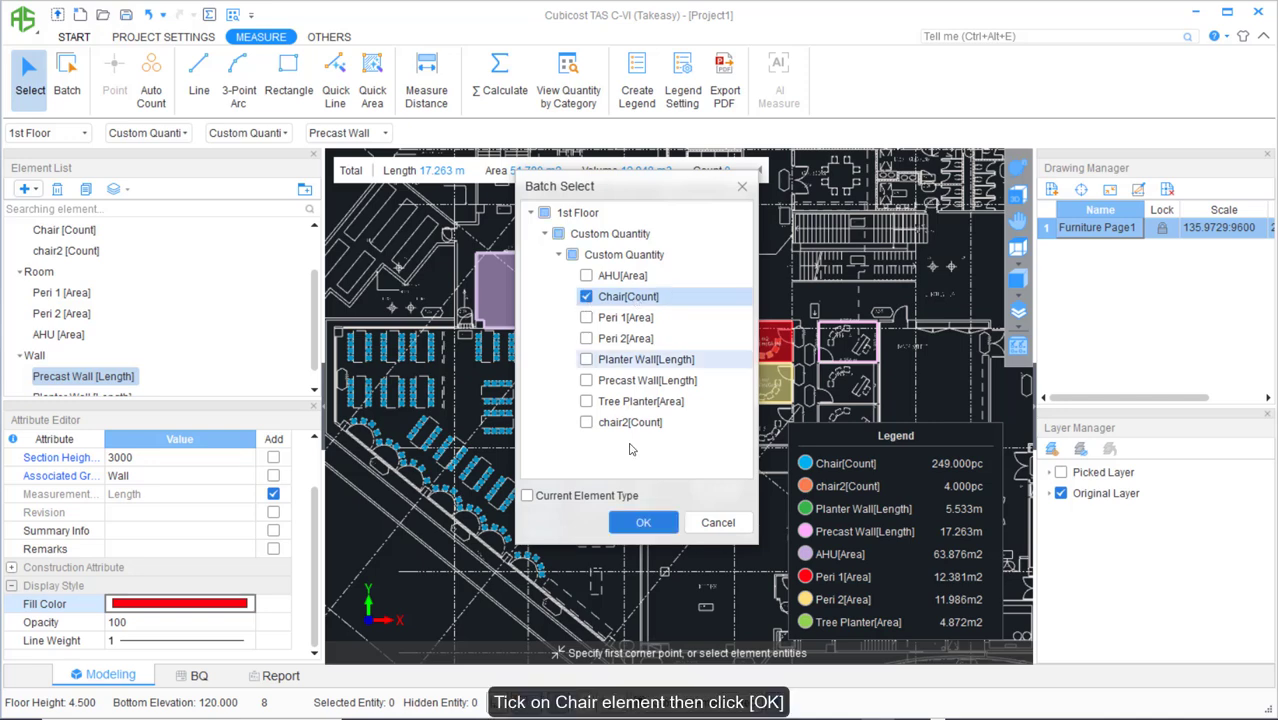
click(638, 524)
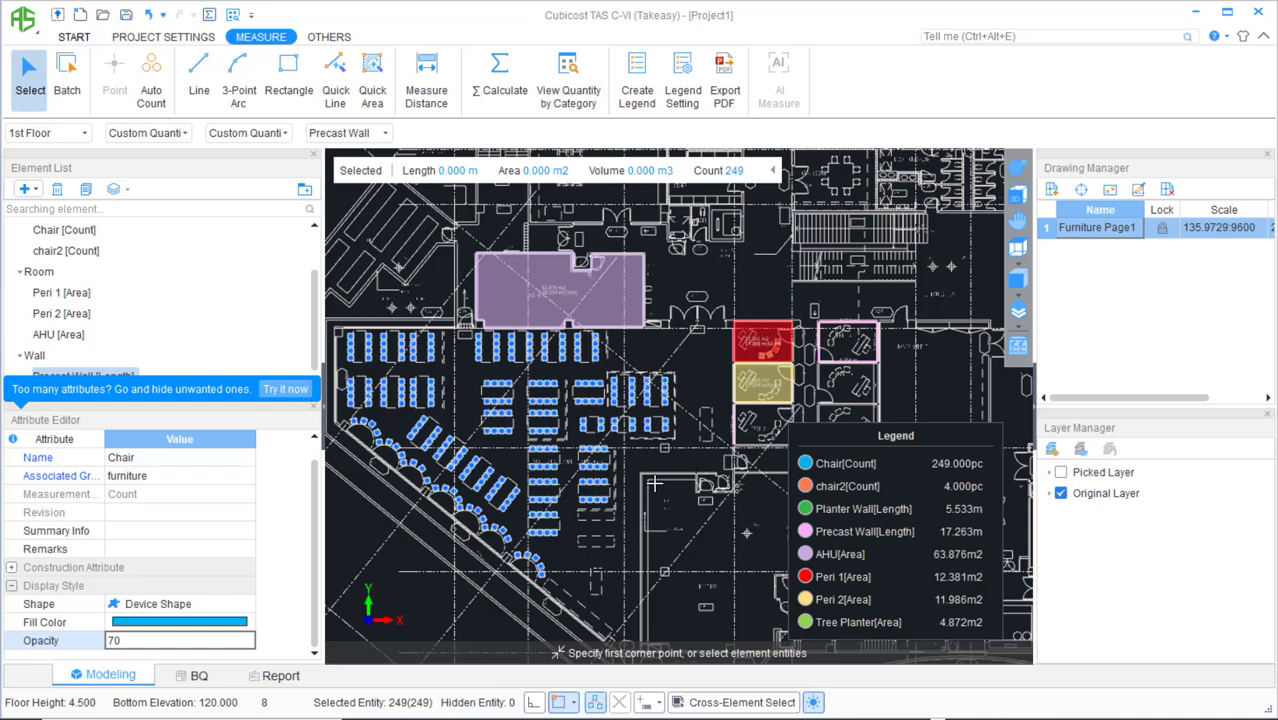
right_click(654, 484)
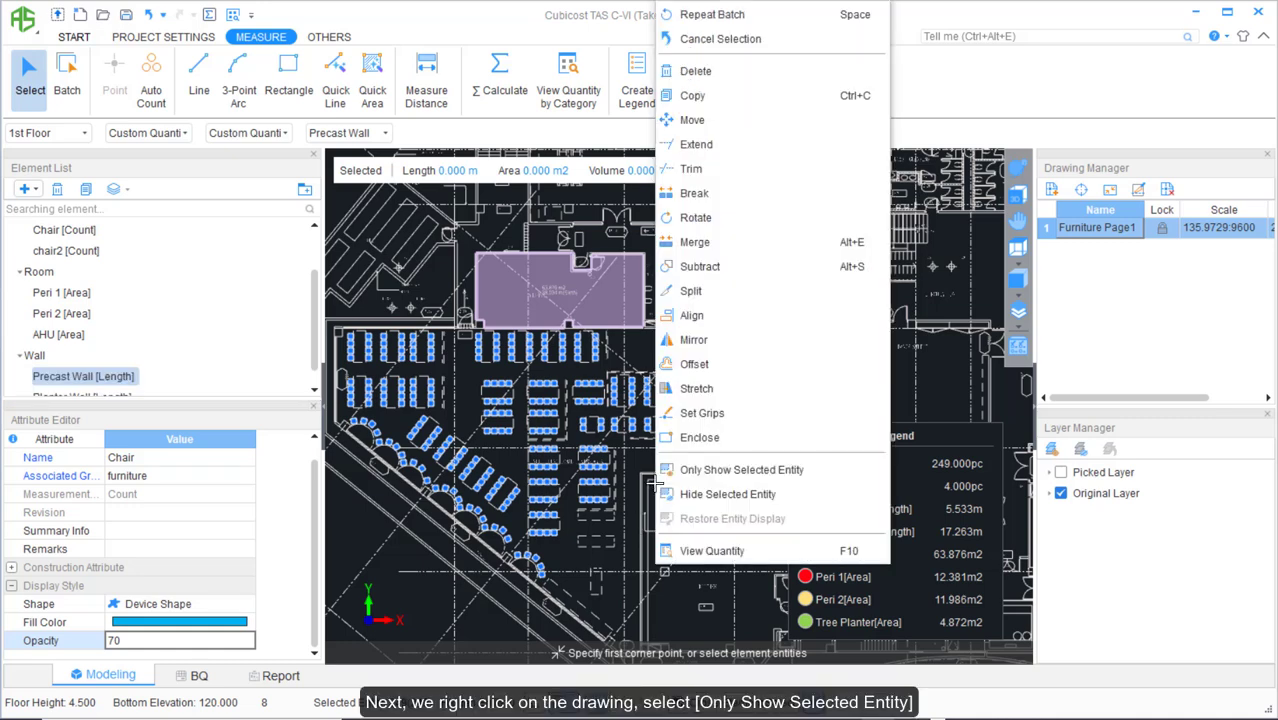
click(702, 470)
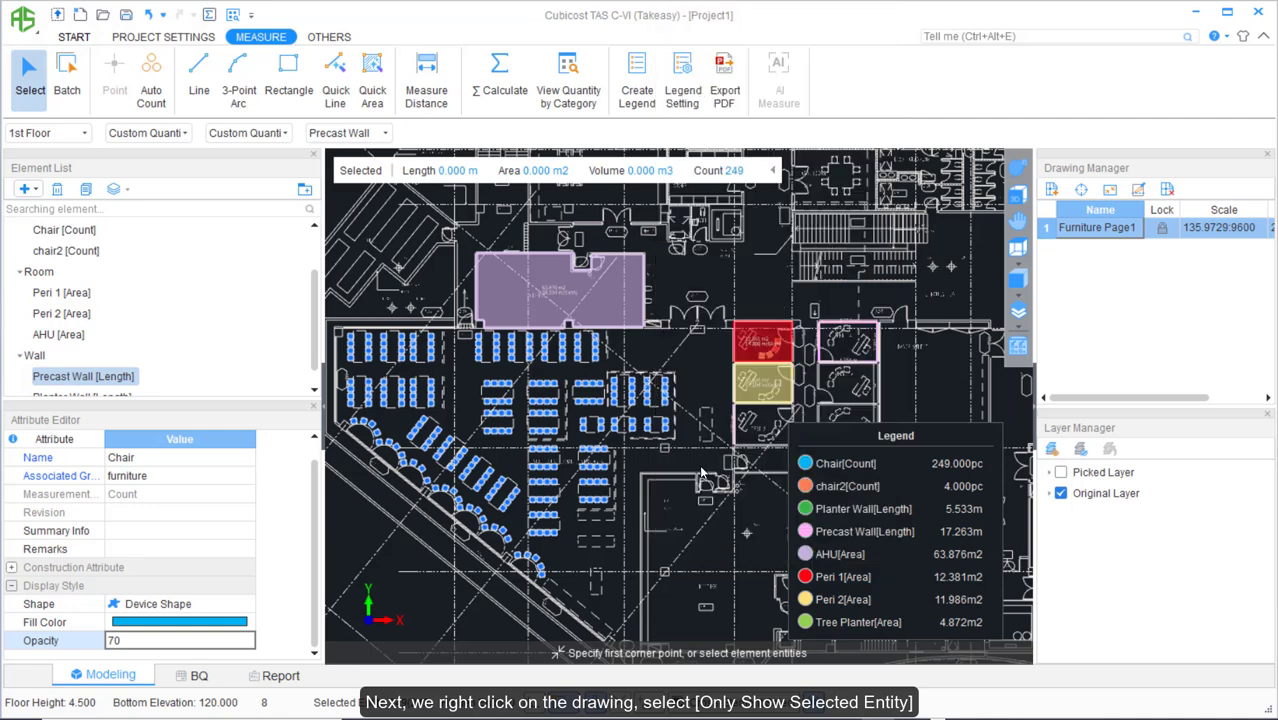
click(640, 78)
click(642, 75)
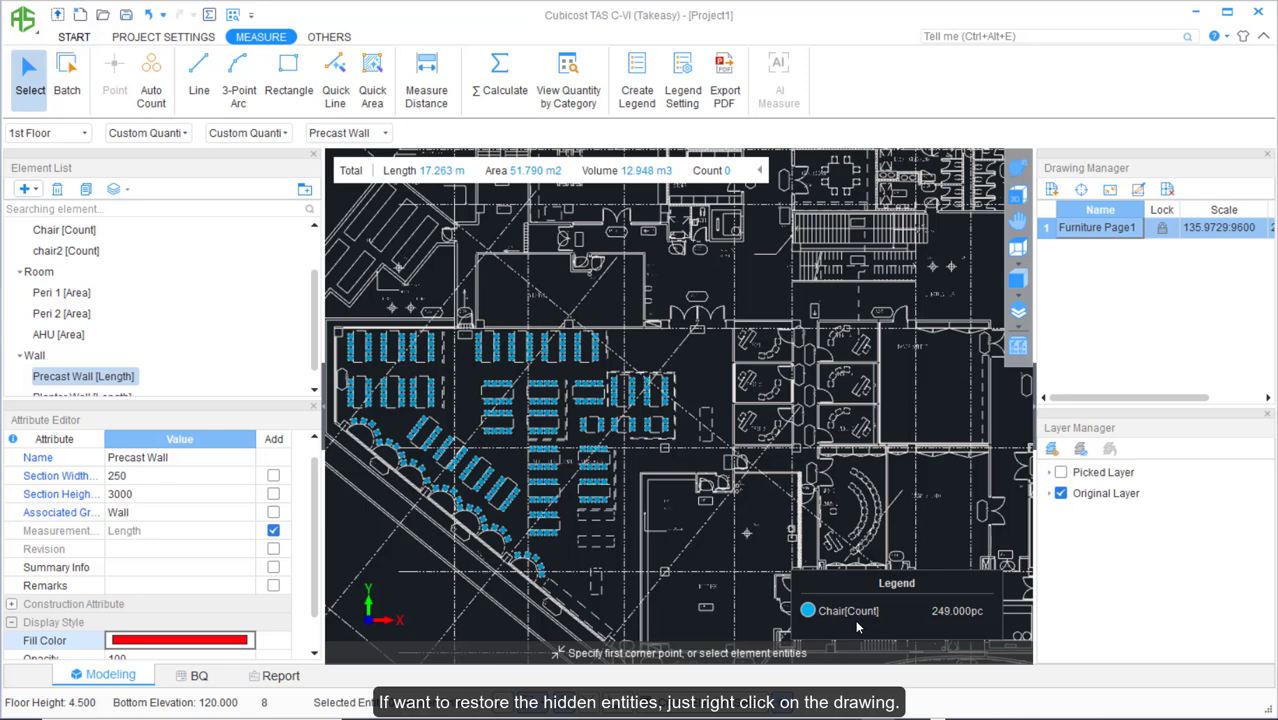
Restore the display of the hidden entities on the drawing.
right_click(746, 458)
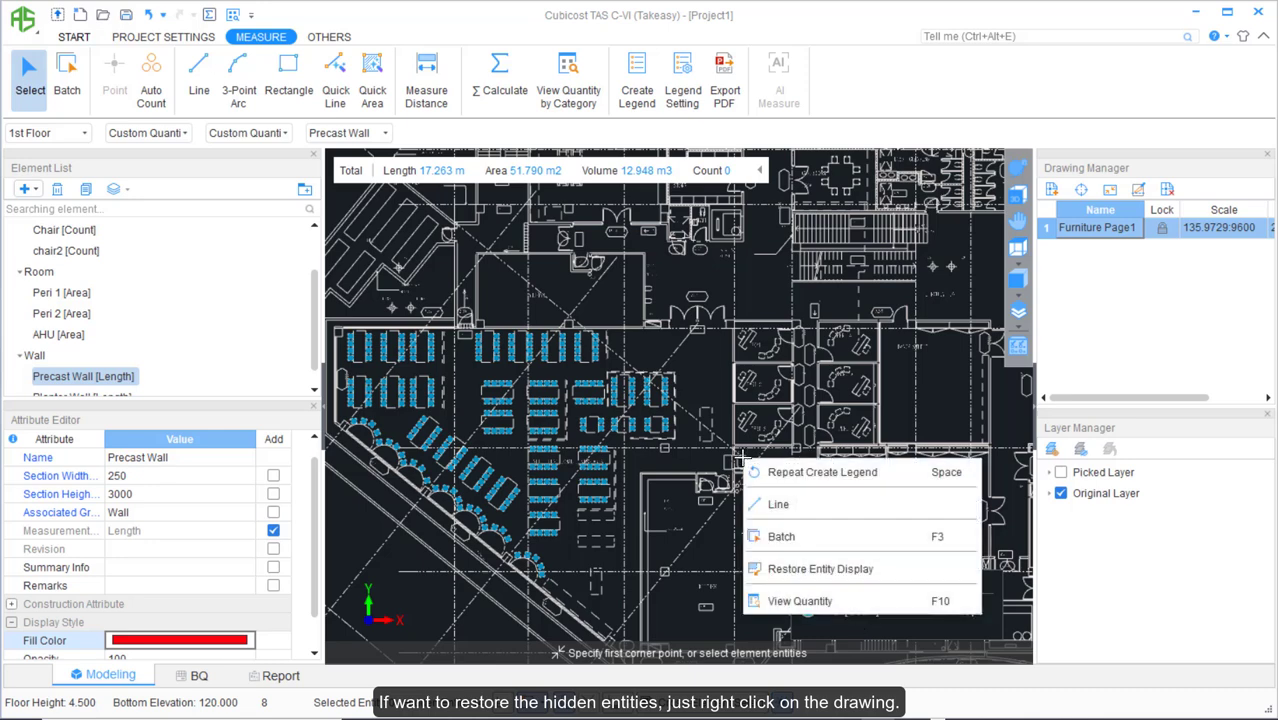
click(800, 568)
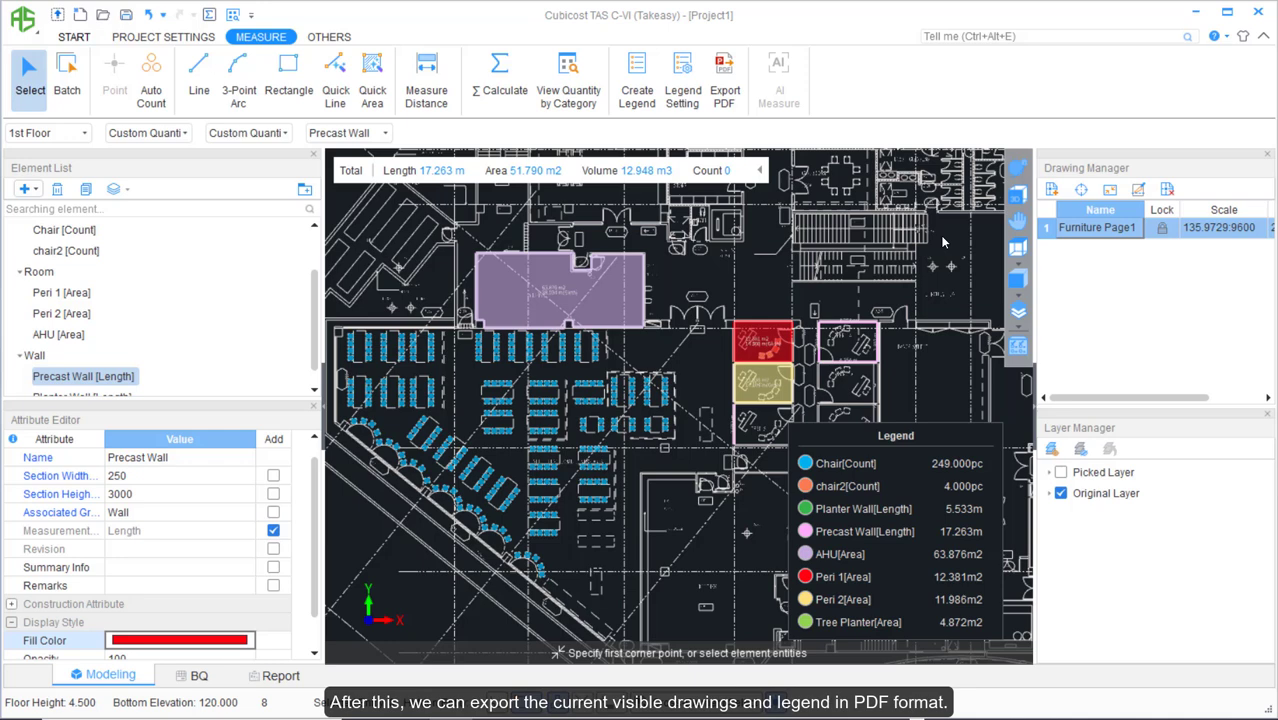
Export the visible drawing and legend as PDF file Project1 with a white background, and restore the original background colour.
click(729, 95)
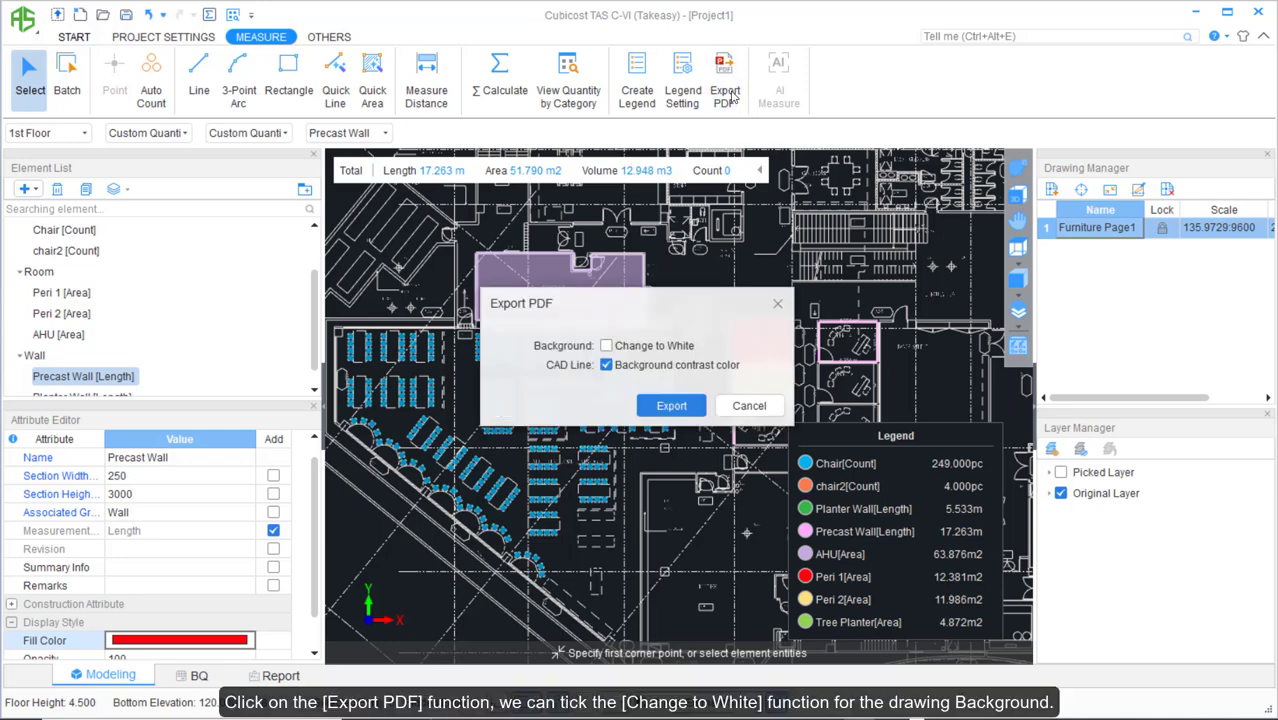
click(606, 346)
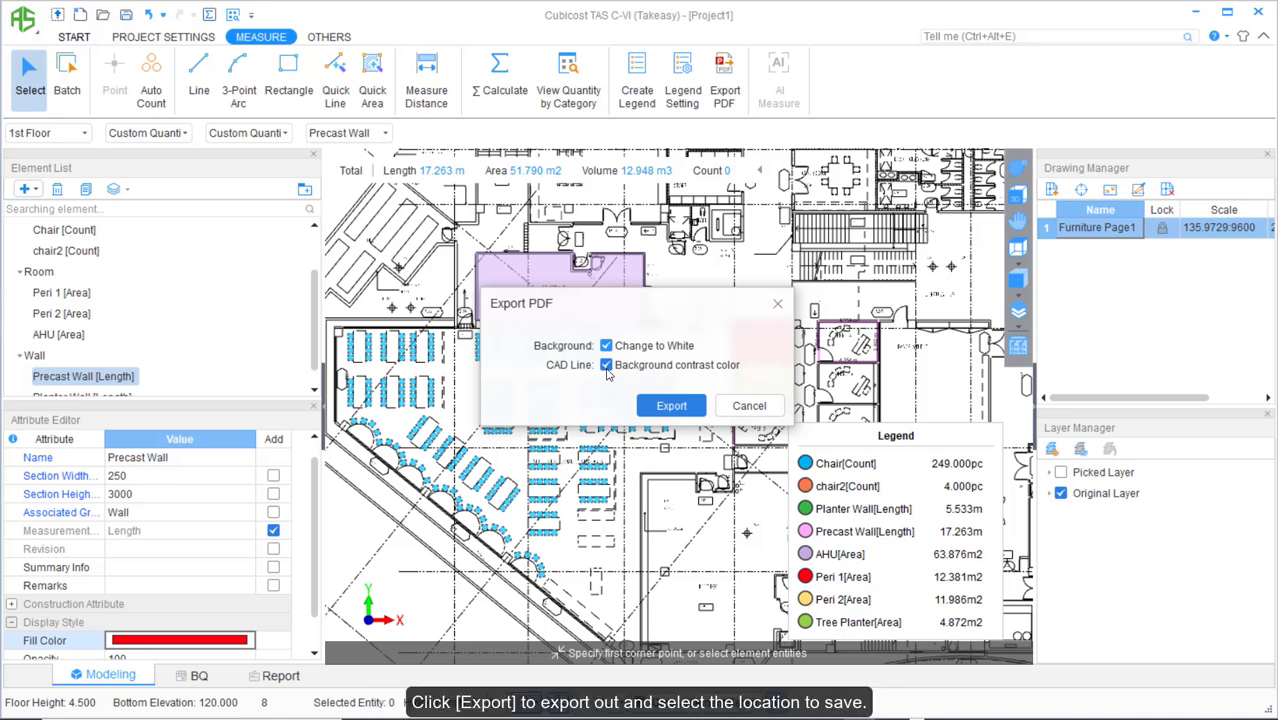
click(671, 405)
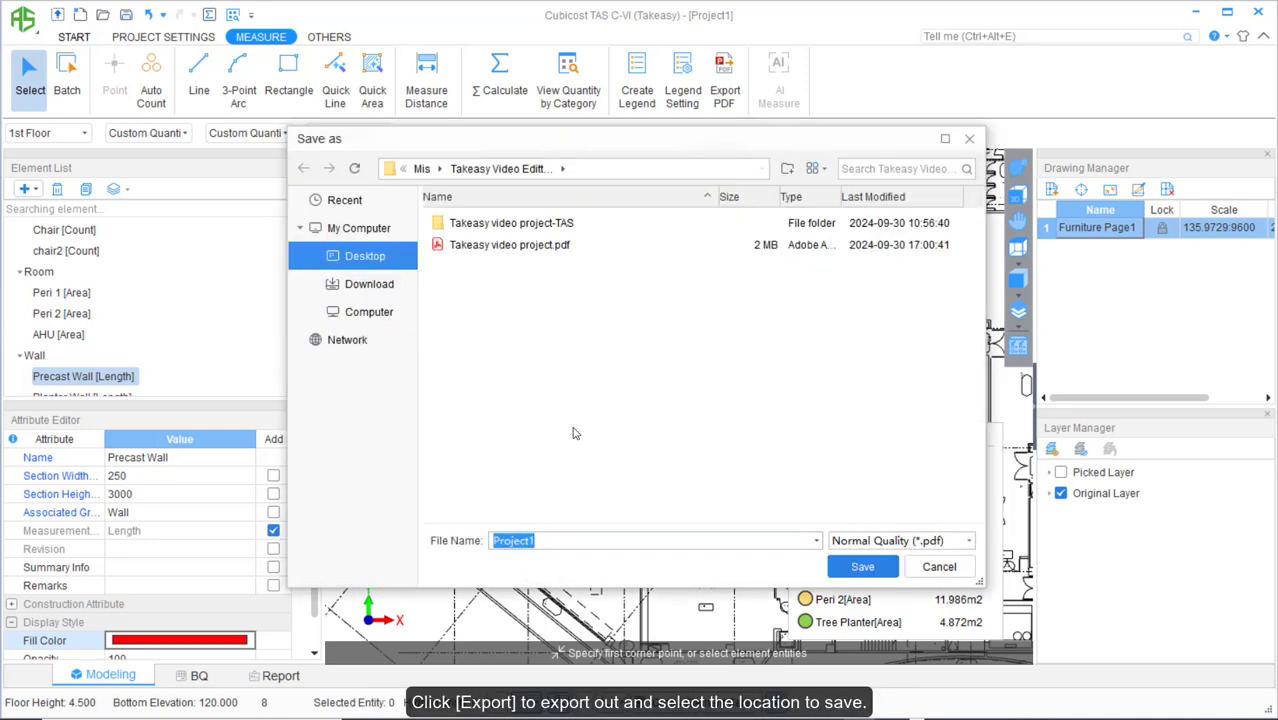
click(845, 570)
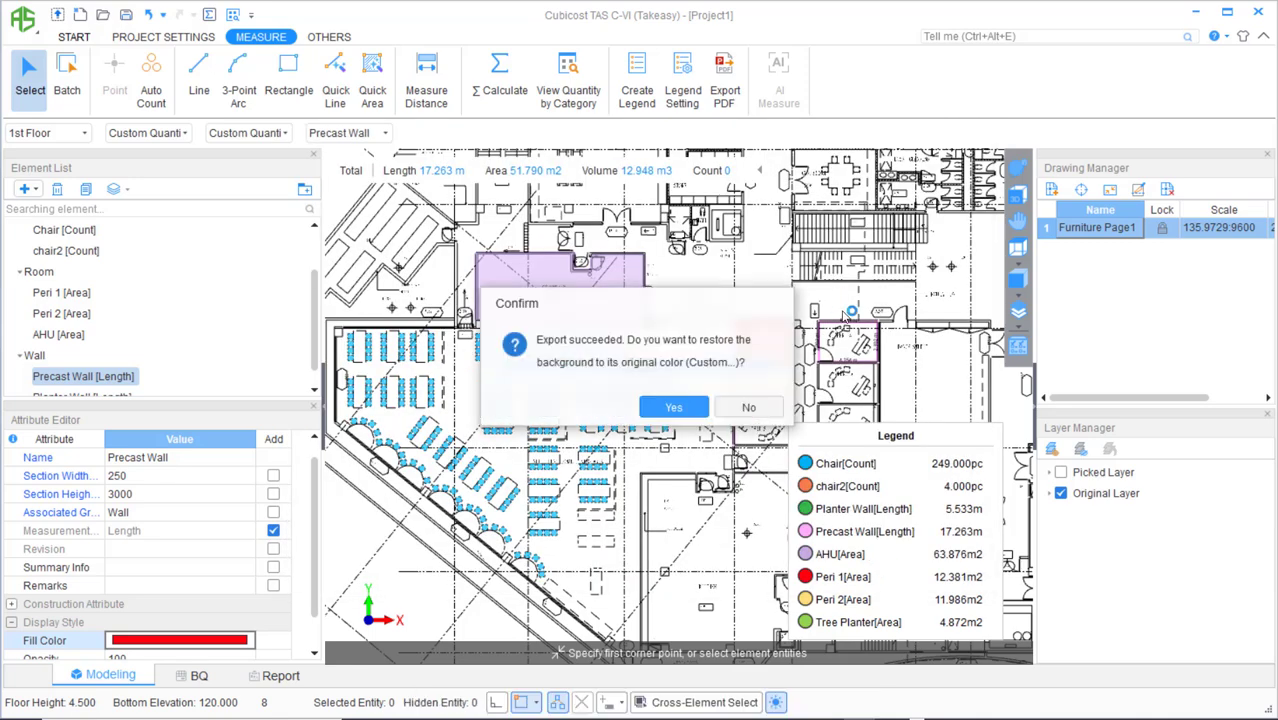
click(675, 407)
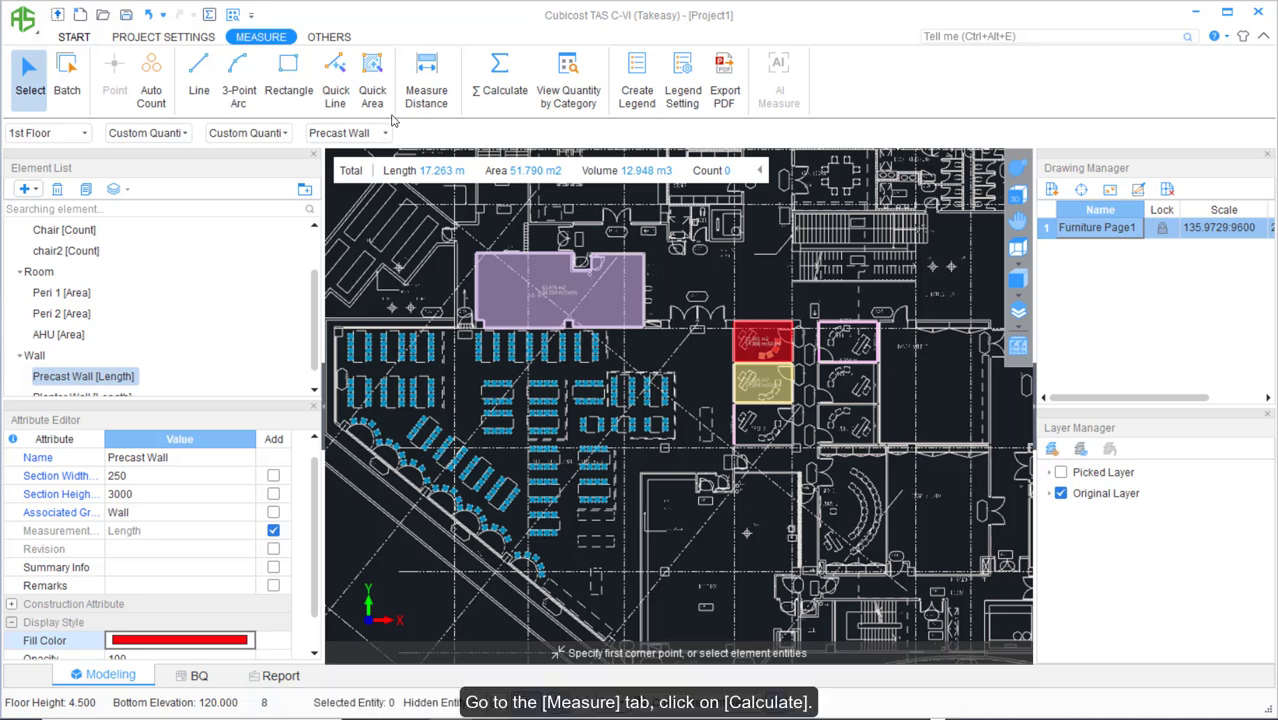
Recalculate the summary quantities of the whole model with all floors included.
click(497, 97)
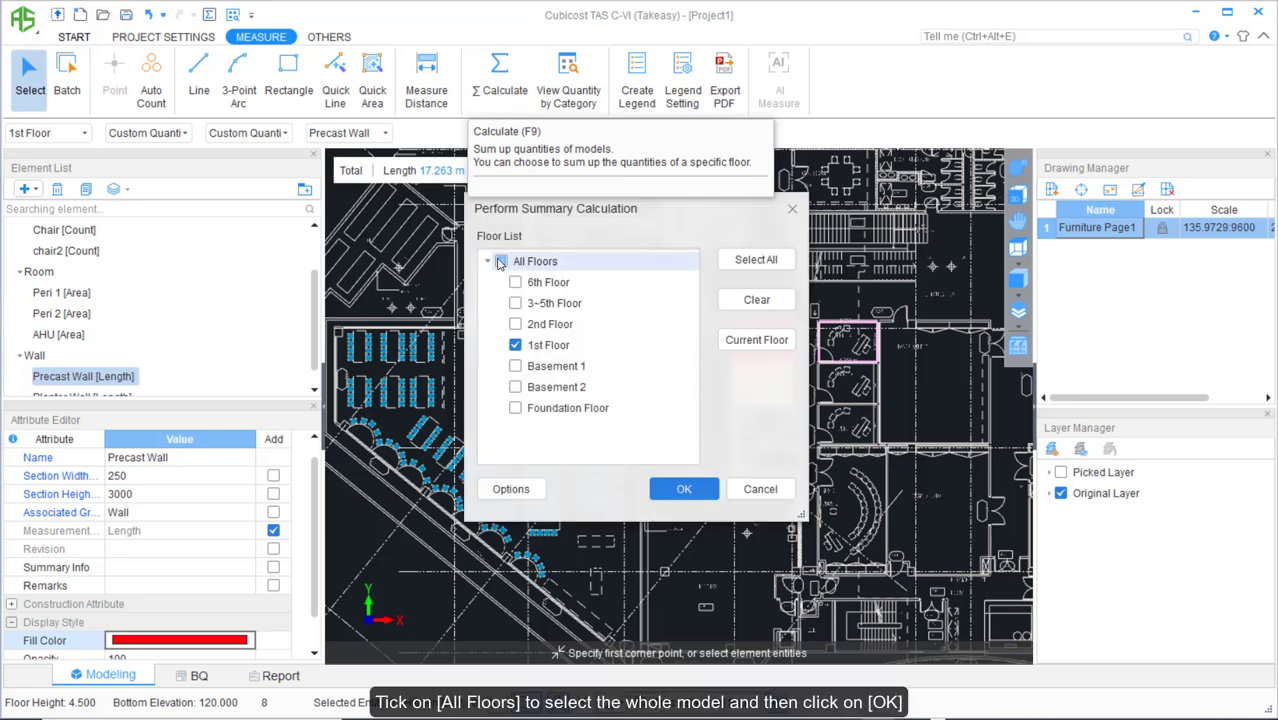
click(501, 262)
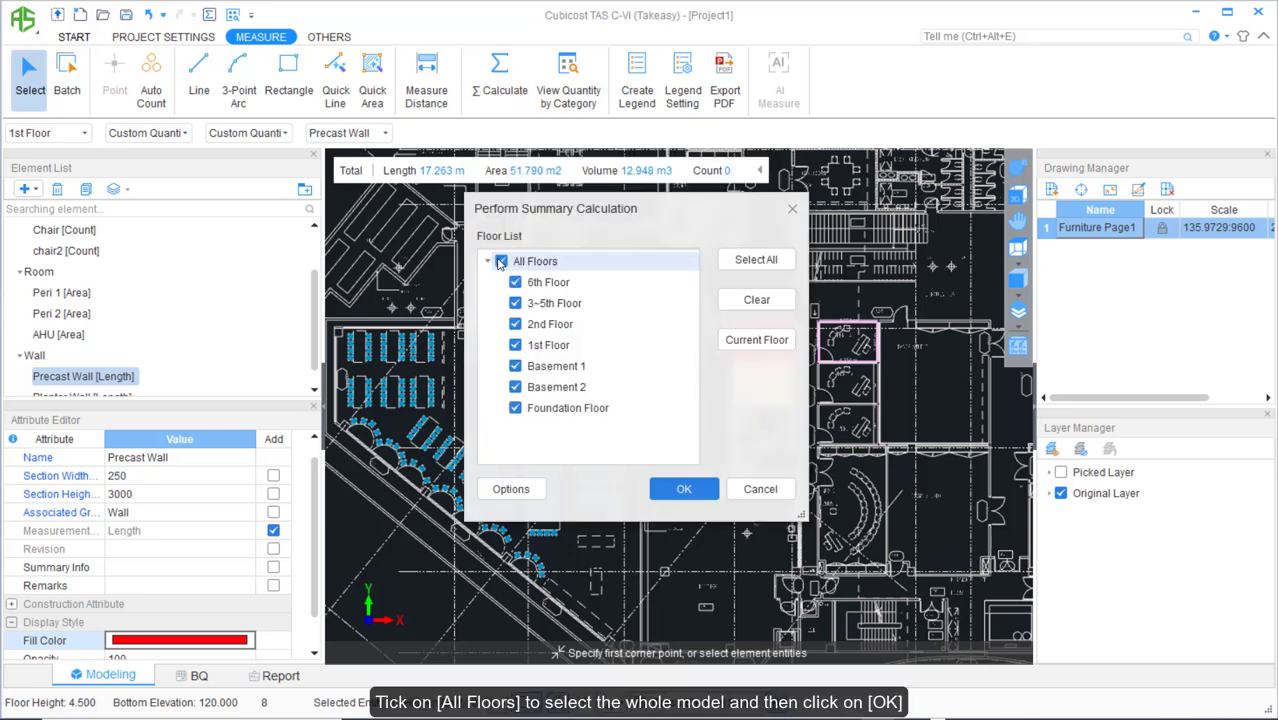
click(686, 488)
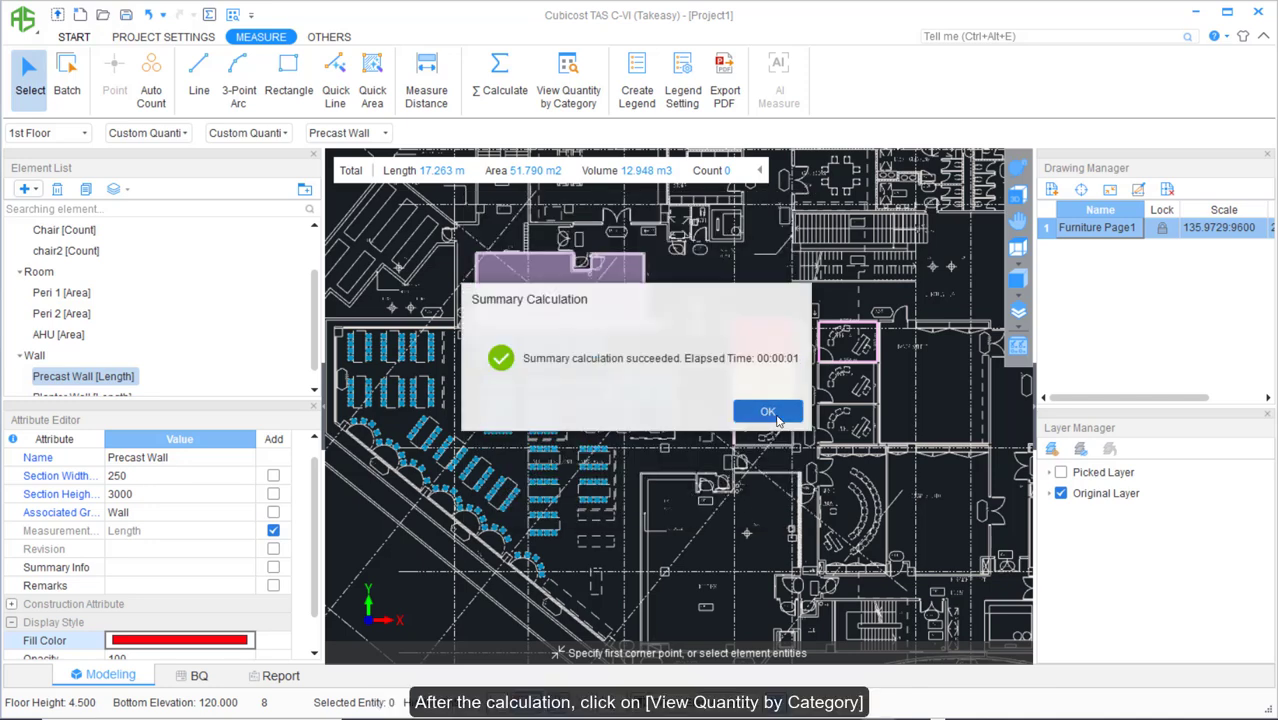
click(776, 416)
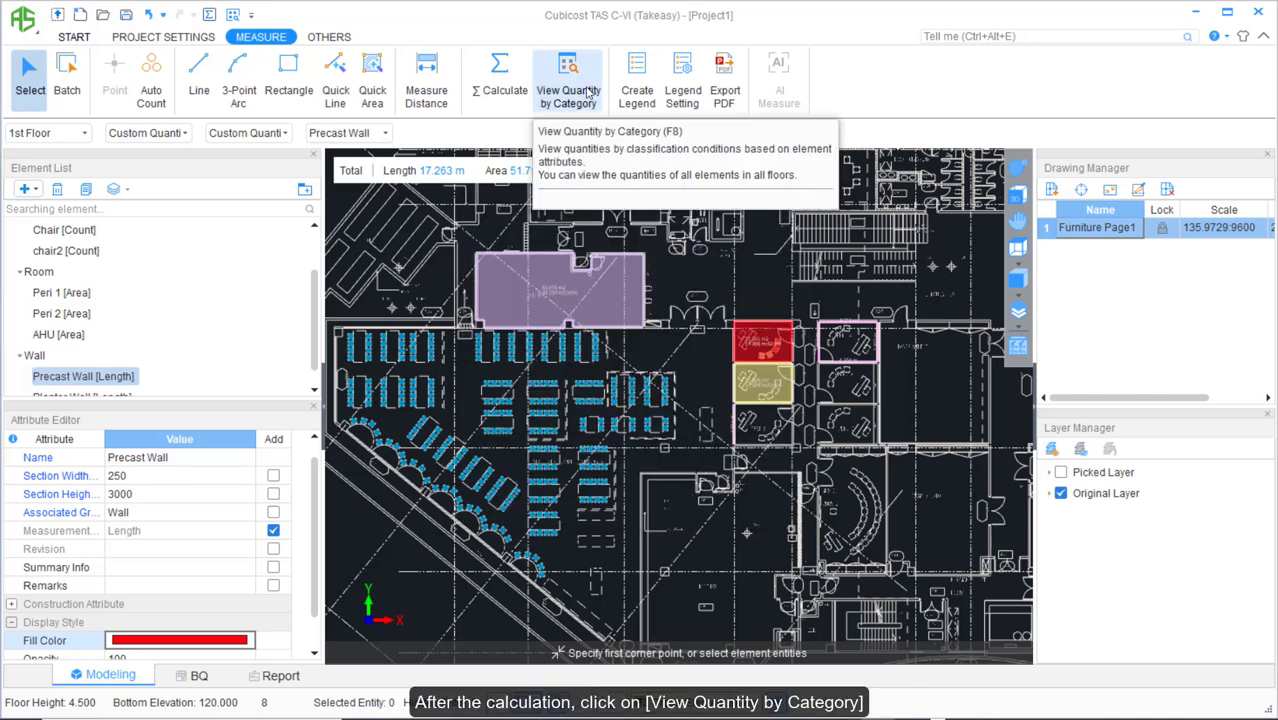
View the quantities by category for the whole of Project1 and look through the quantity table.
click(588, 93)
click(364, 217)
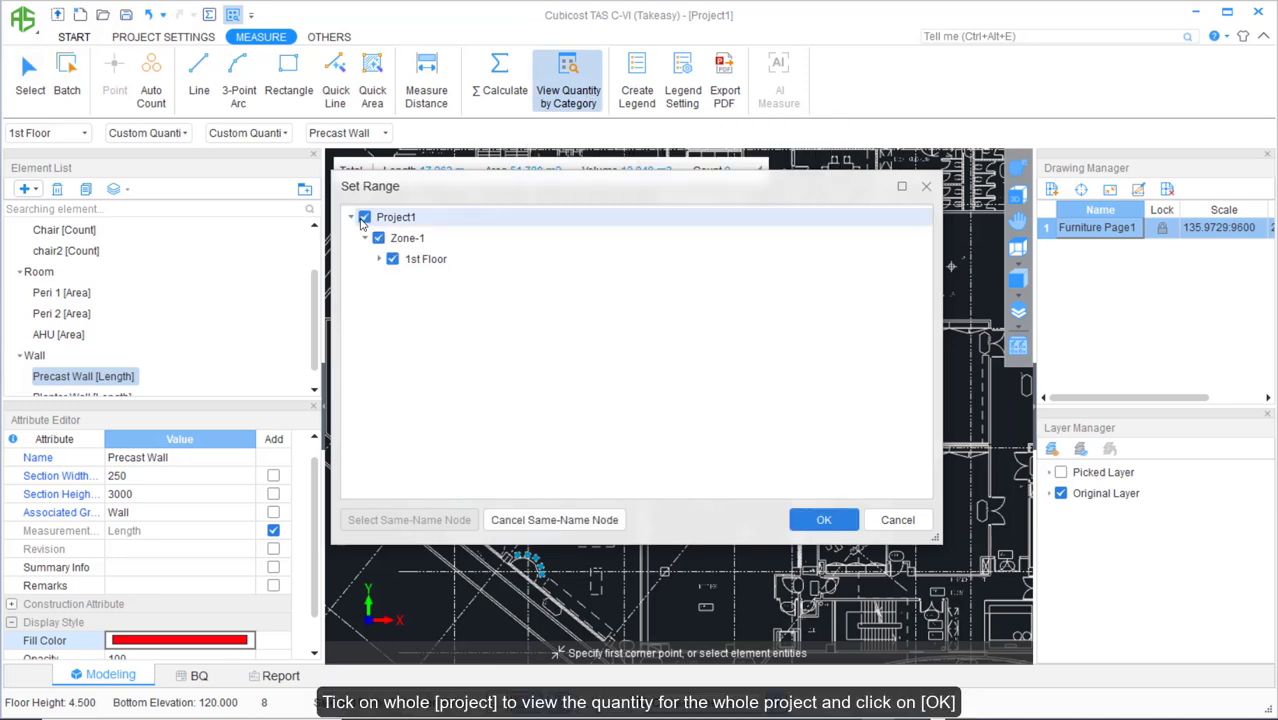
click(821, 518)
scroll(736, 390, down, 2)
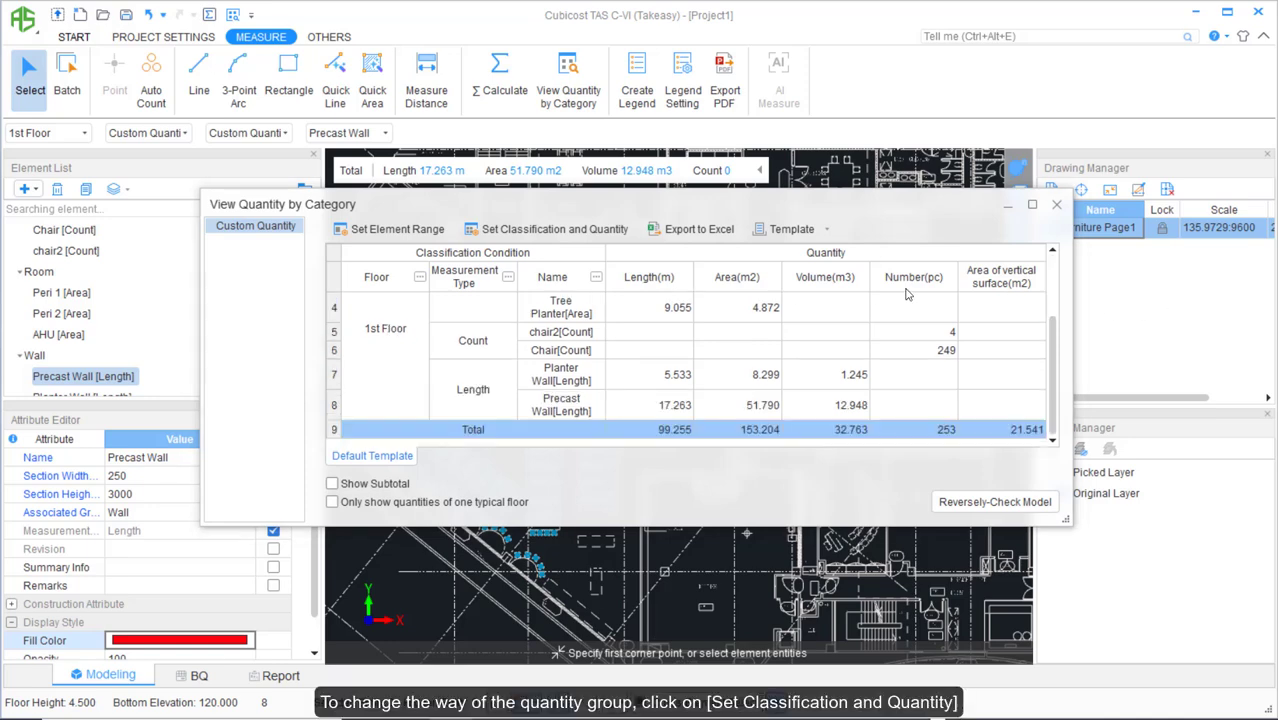
Add Section Height to the classification conditions of the quantity table and move the Name attribute above Floor.
click(555, 229)
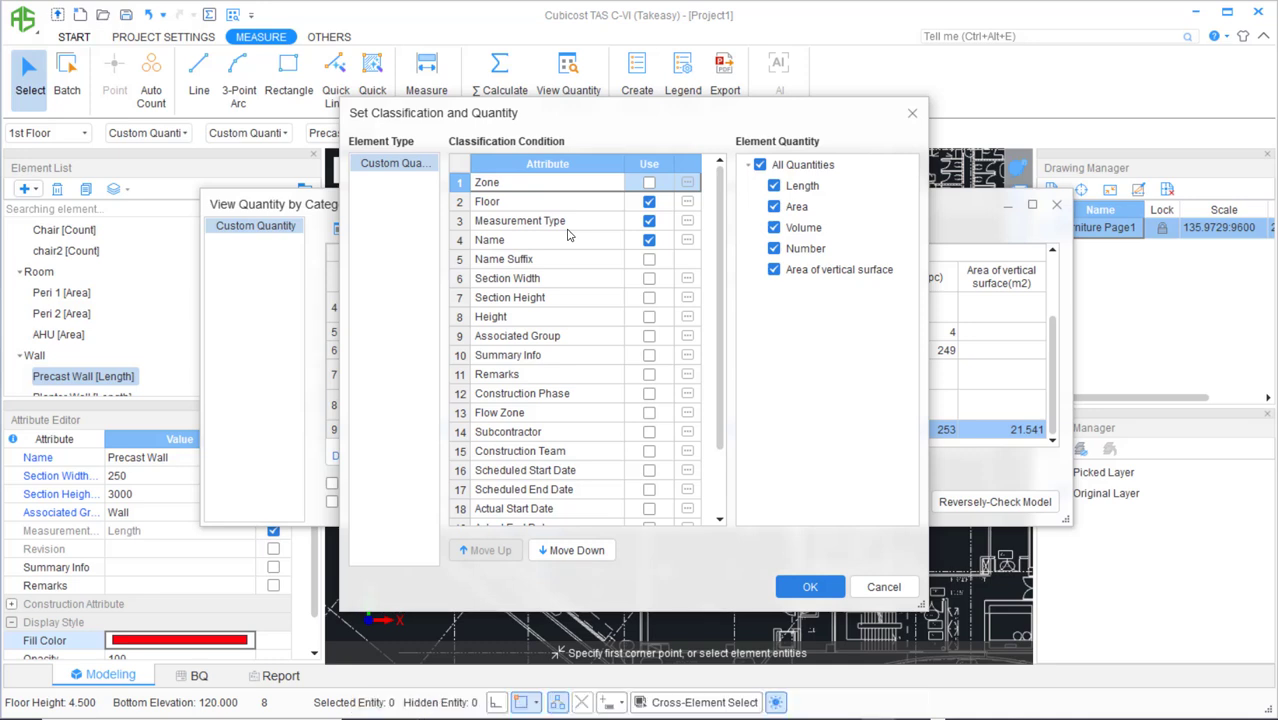
click(648, 299)
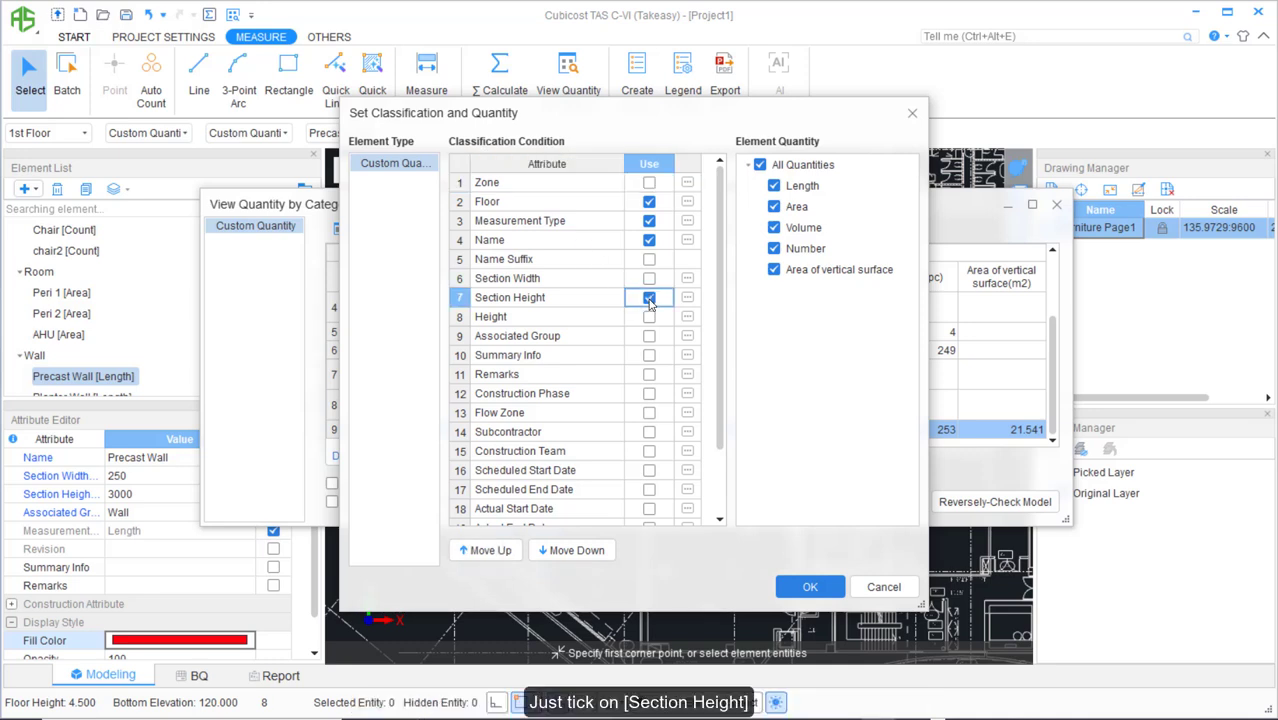
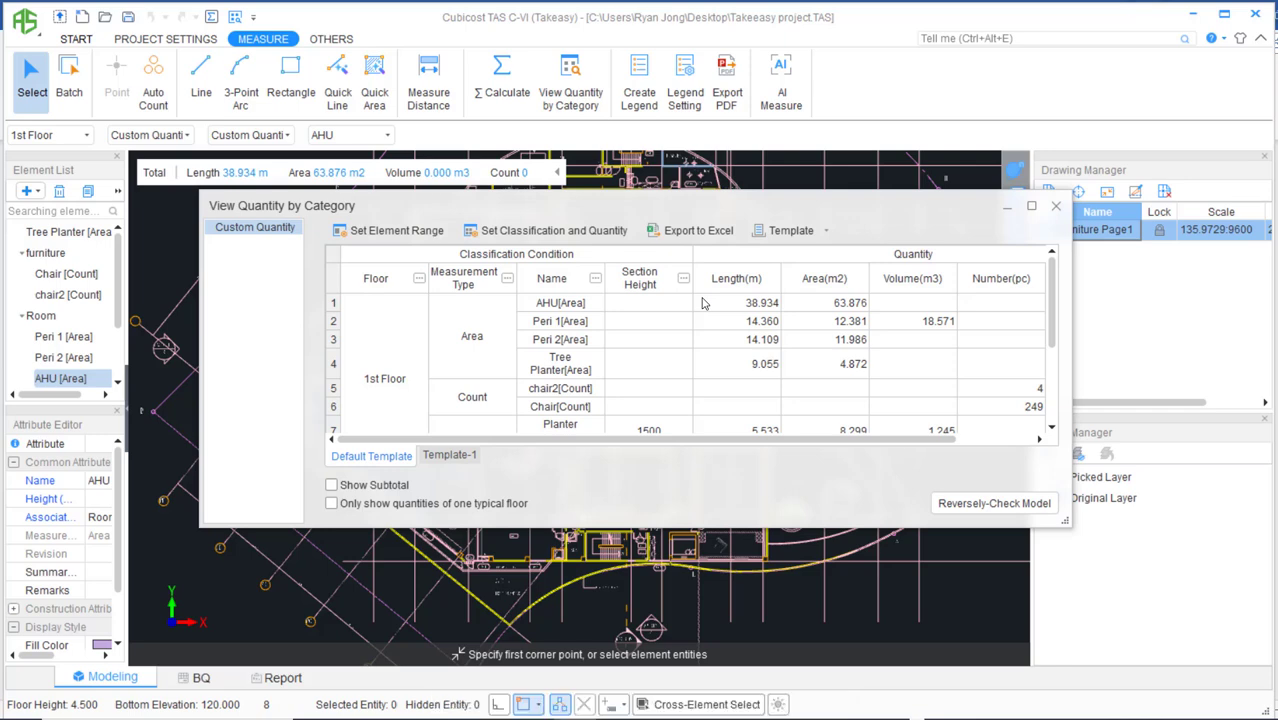
click(540, 231)
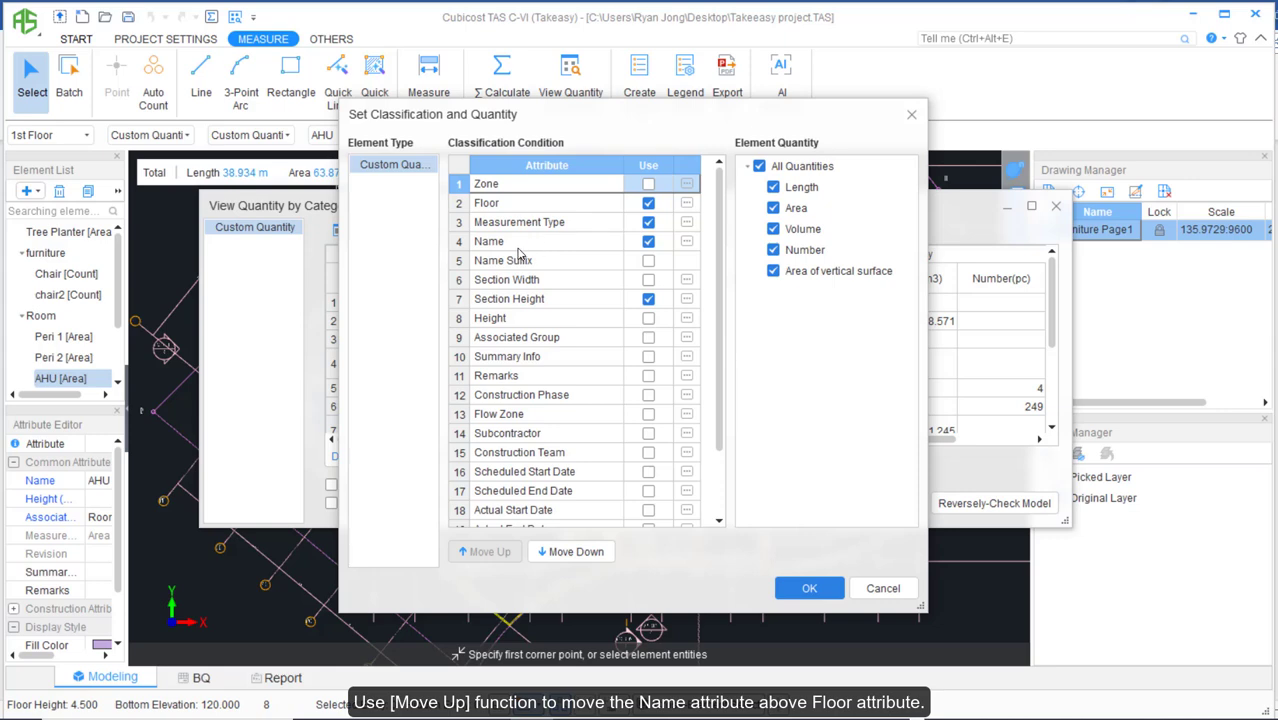
click(510, 248)
click(506, 553)
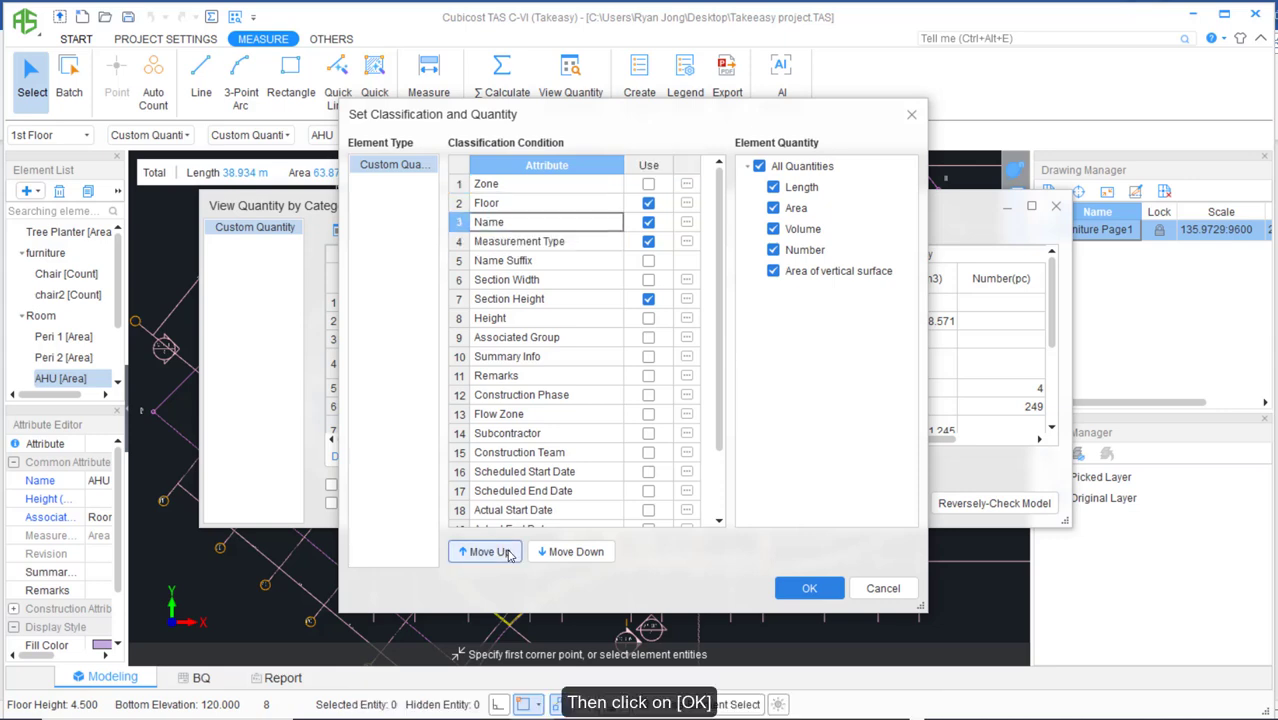
click(506, 553)
click(809, 588)
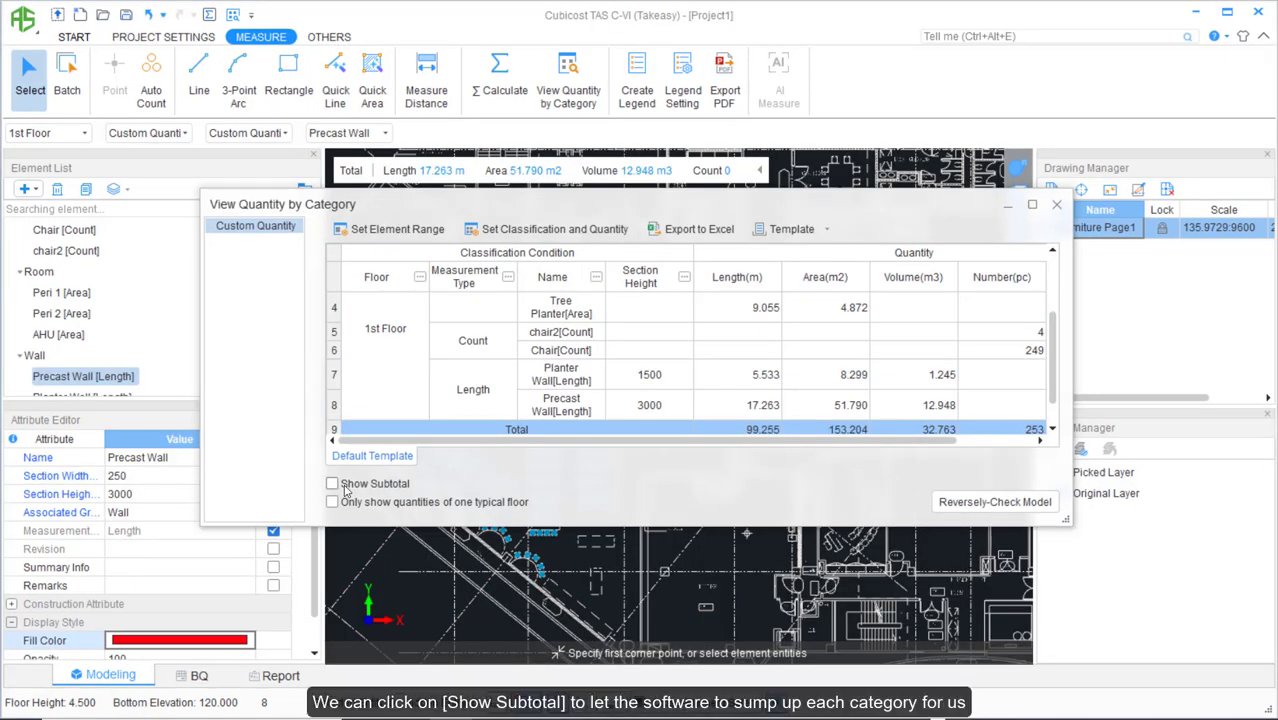
Show the subtotals in the quantity table, look through them, and export the summary to Excel.
click(333, 484)
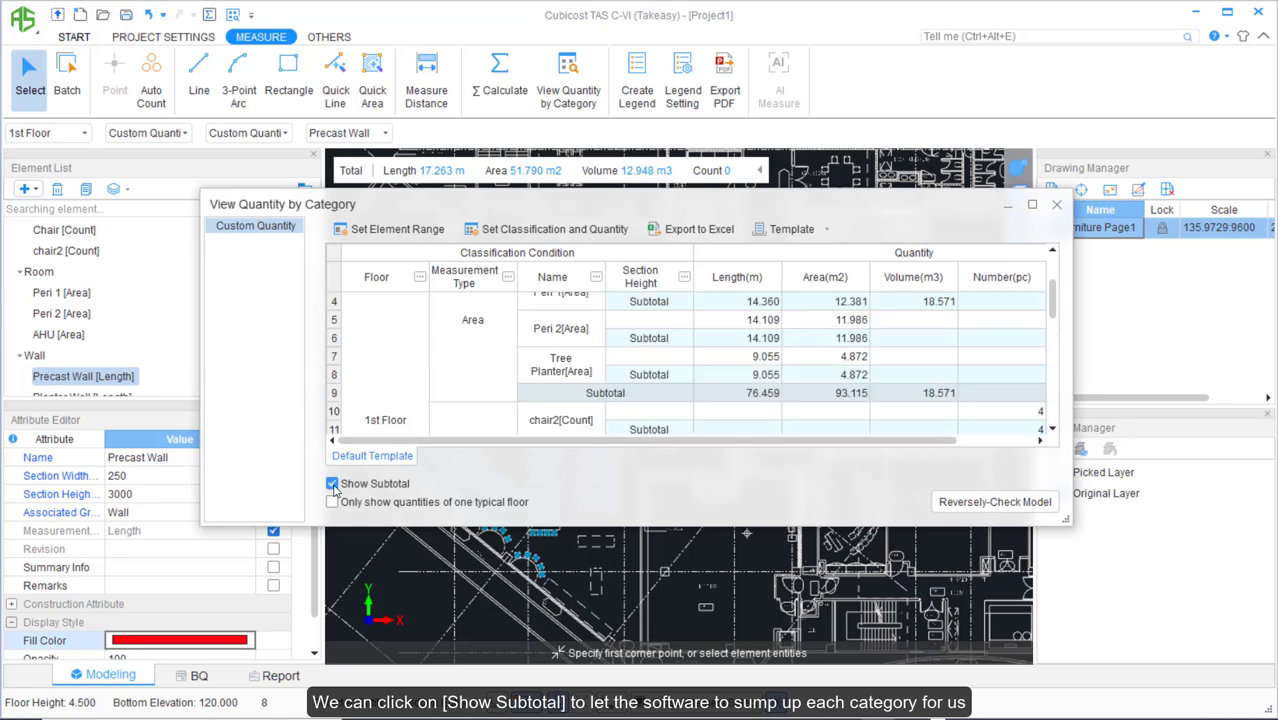
scroll(840, 400, up, 2)
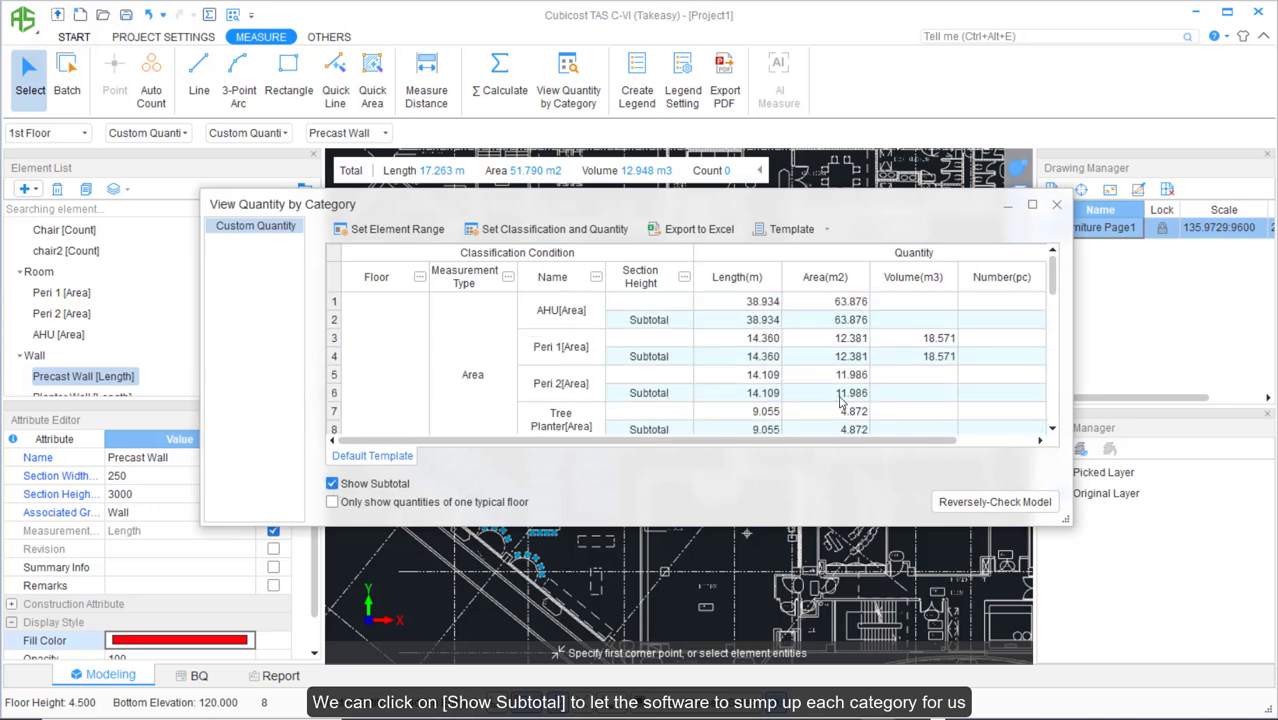
scroll(840, 400, down, 5)
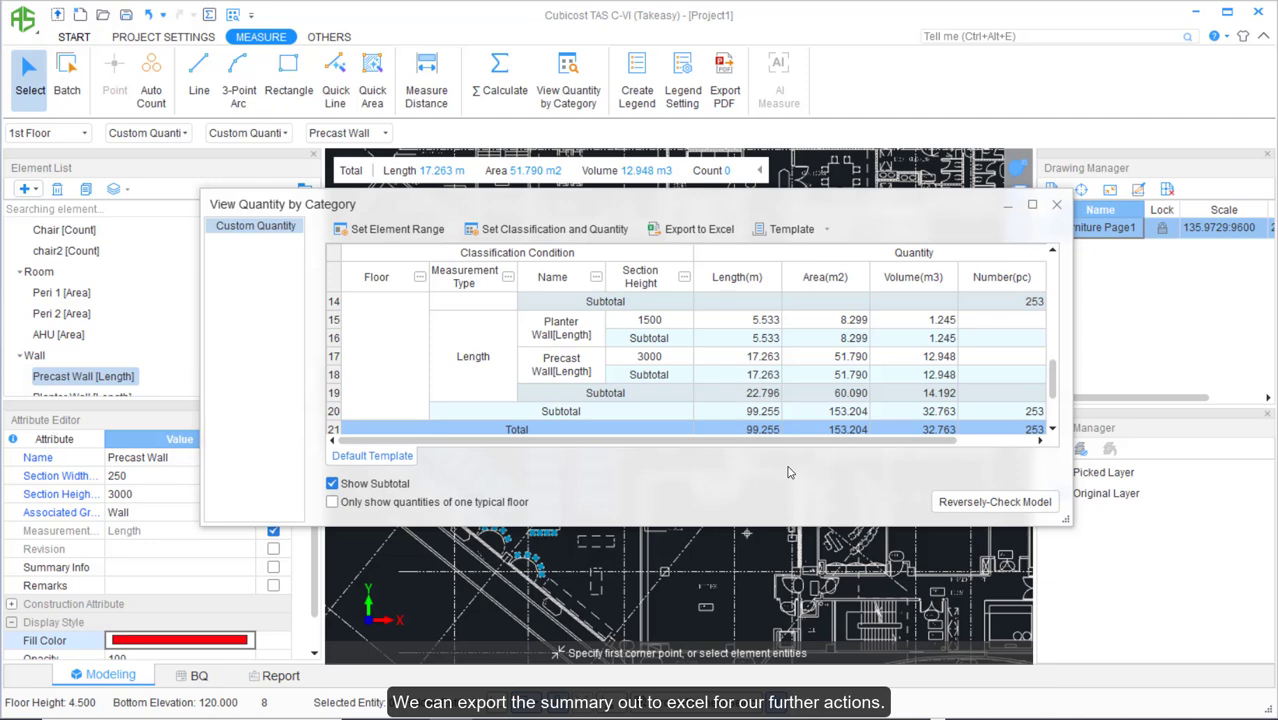
click(680, 236)
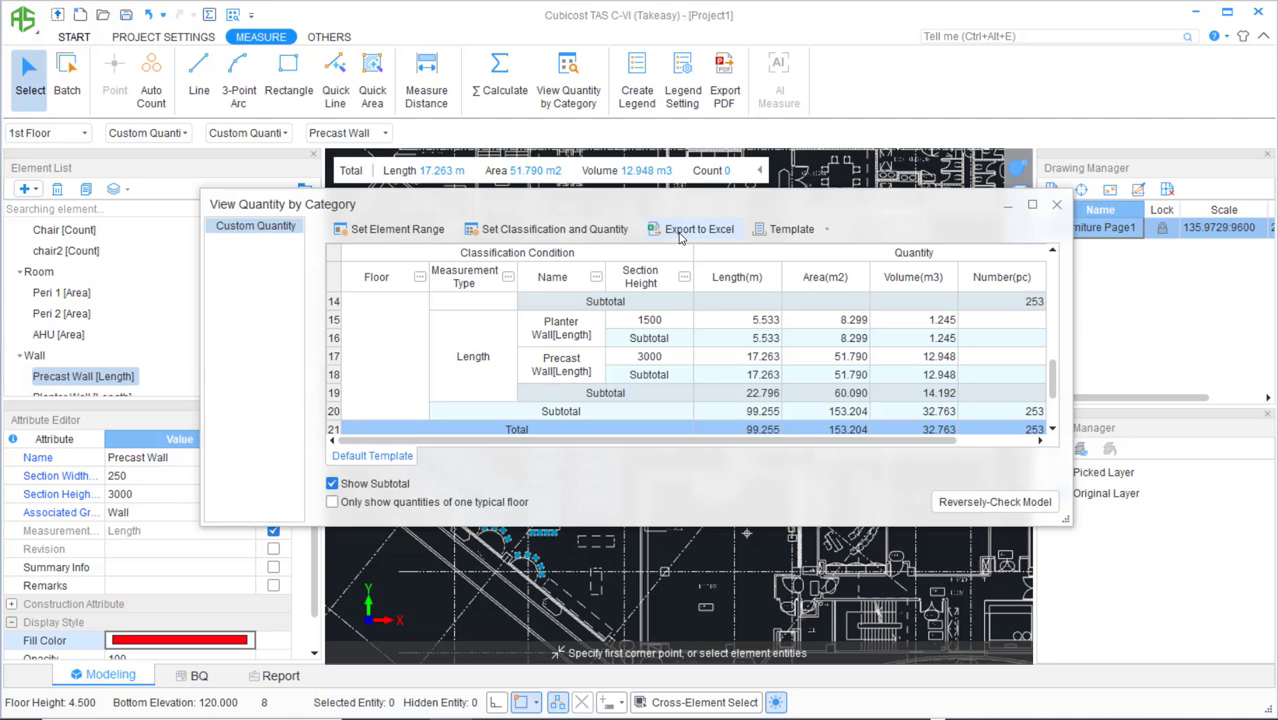
Create a new quantity template with Section Width and Section Height as additional classification conditions, and export the template.
click(826, 232)
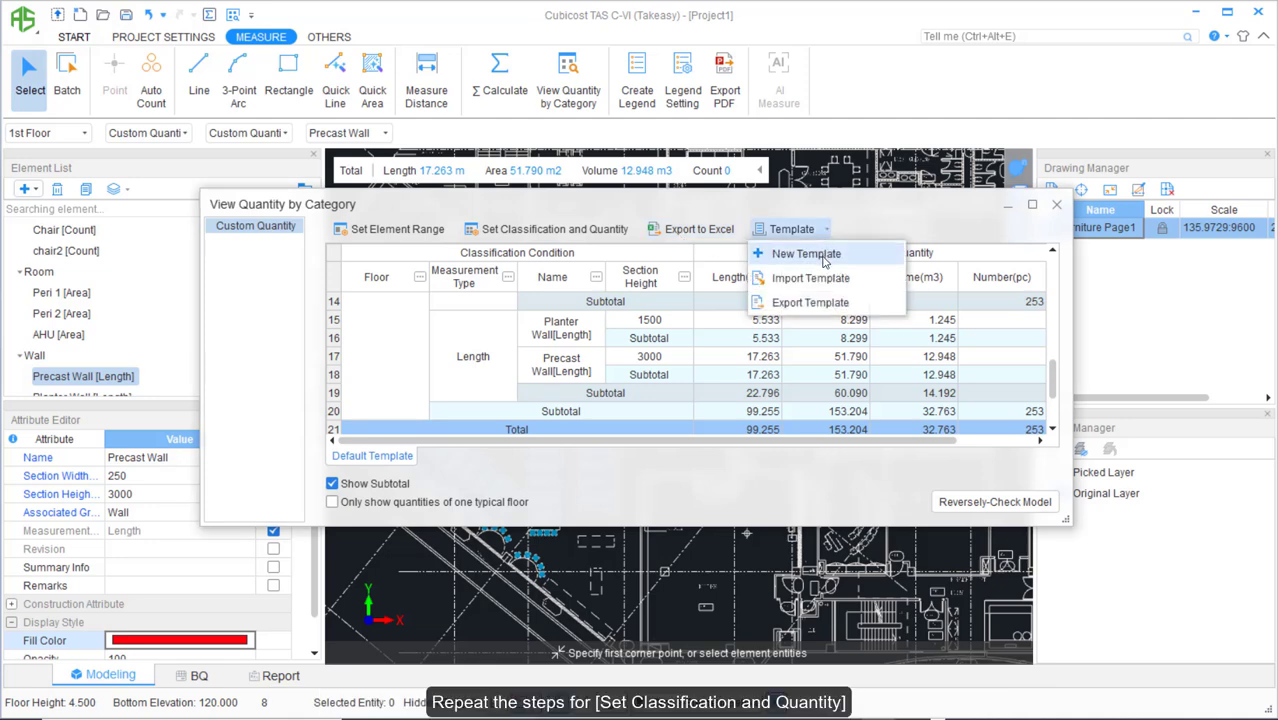
click(825, 258)
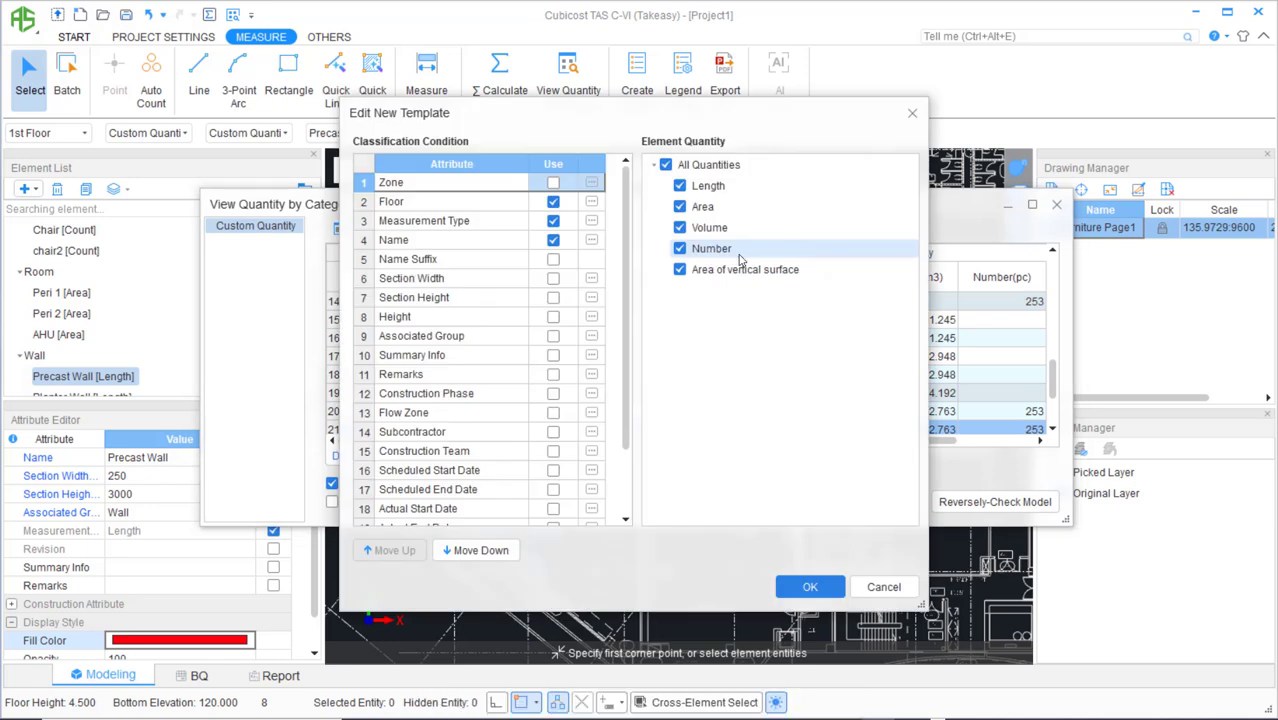
click(553, 278)
click(553, 297)
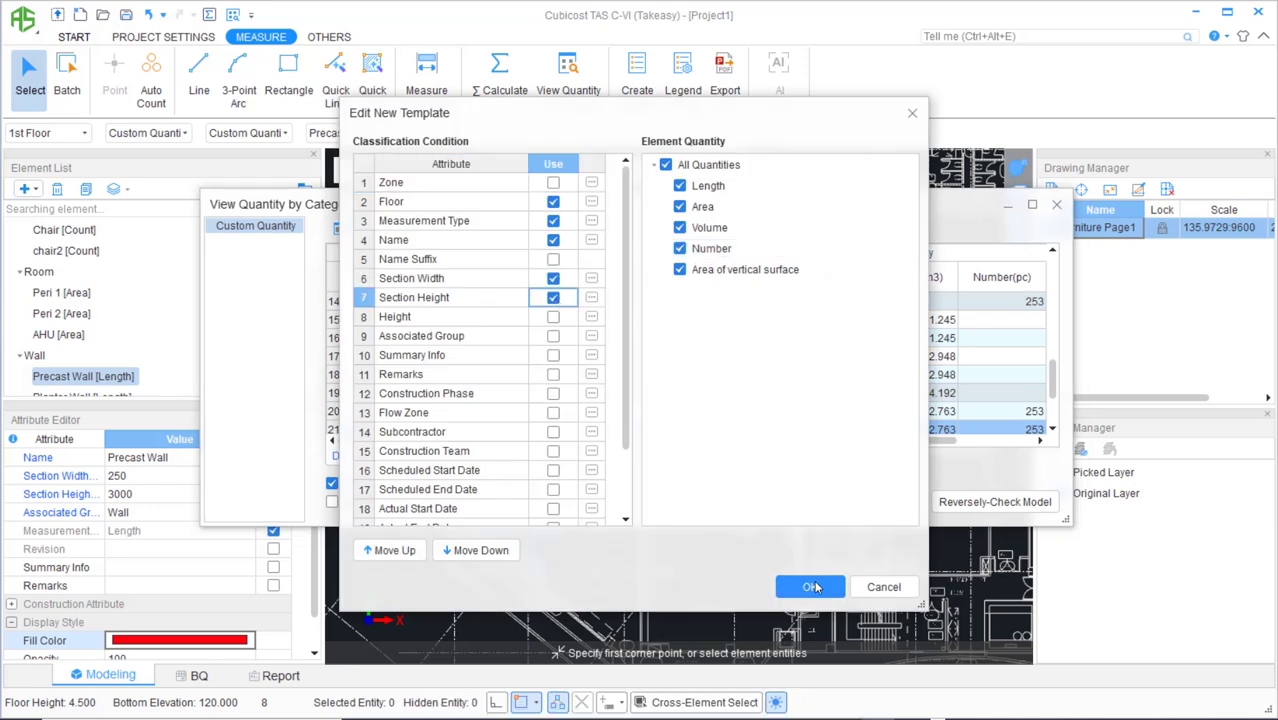
click(810, 587)
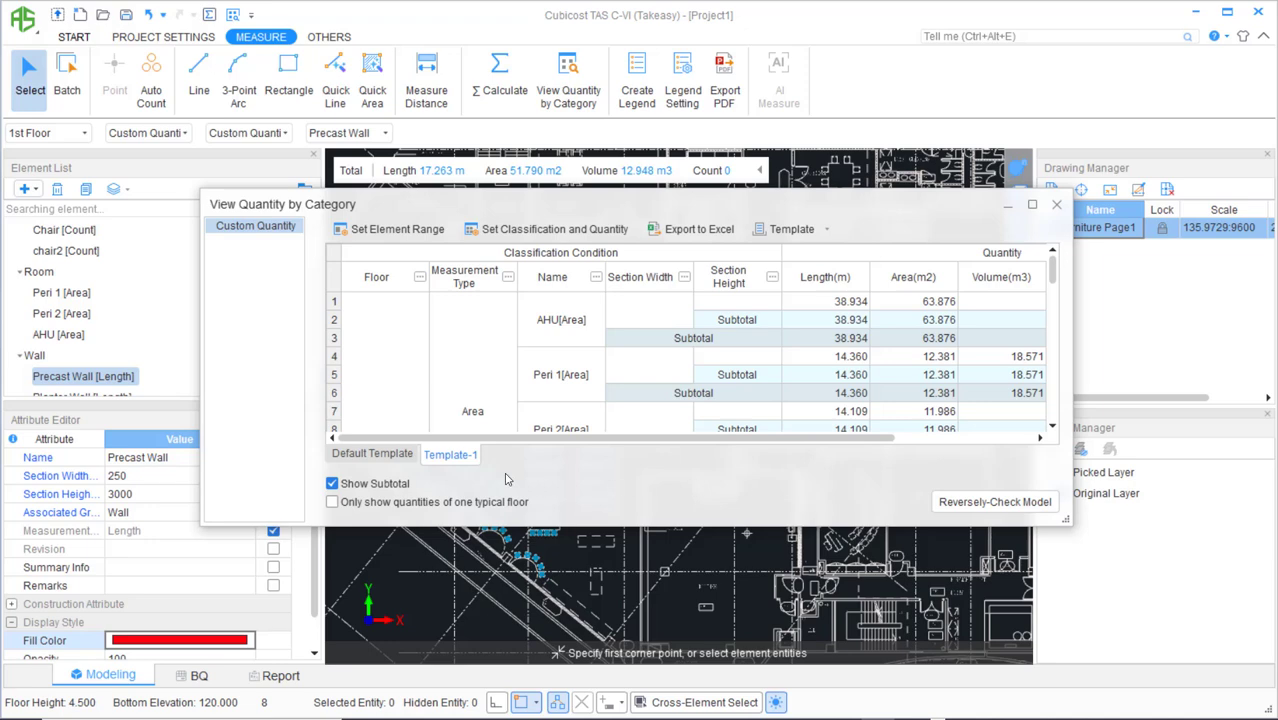
click(447, 463)
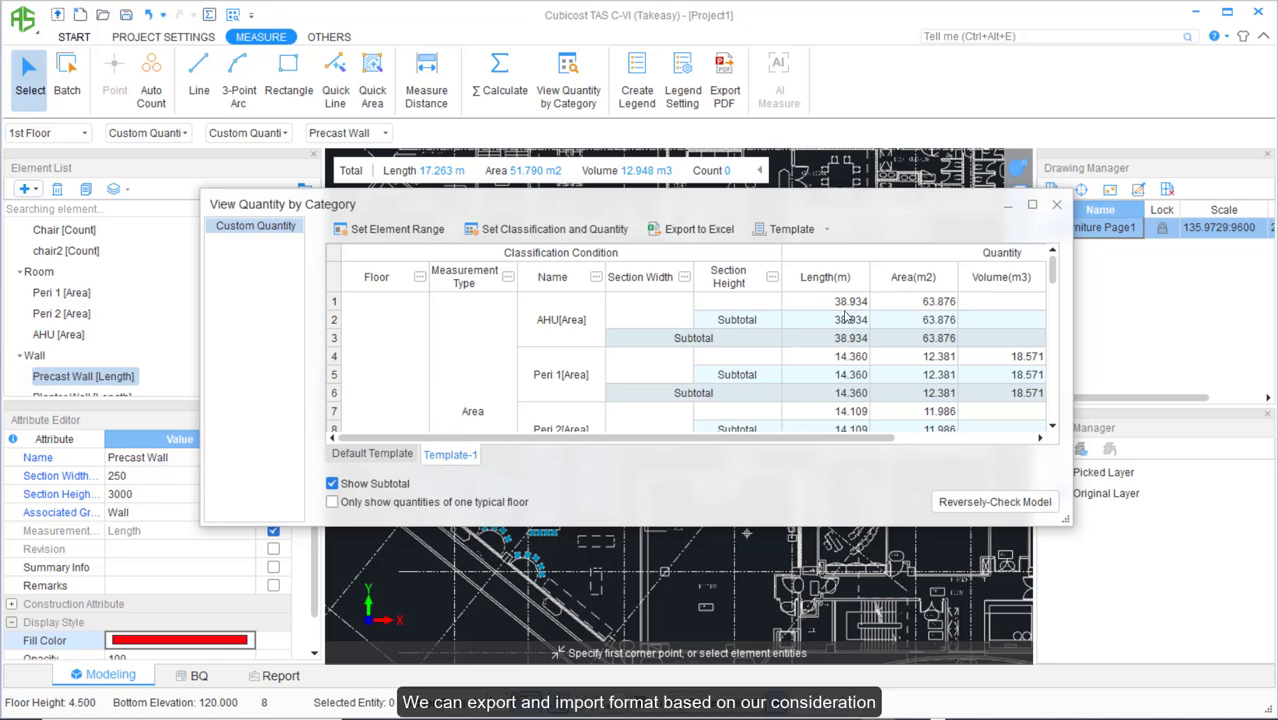
click(827, 234)
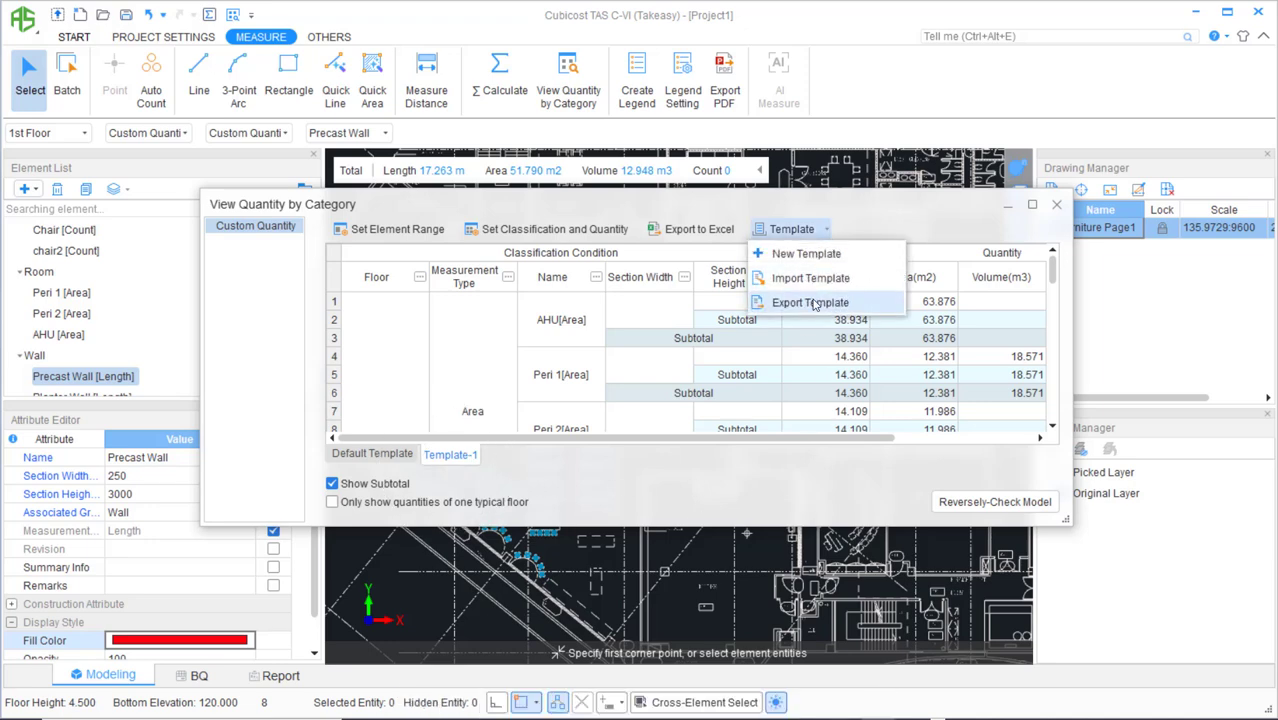
click(812, 303)
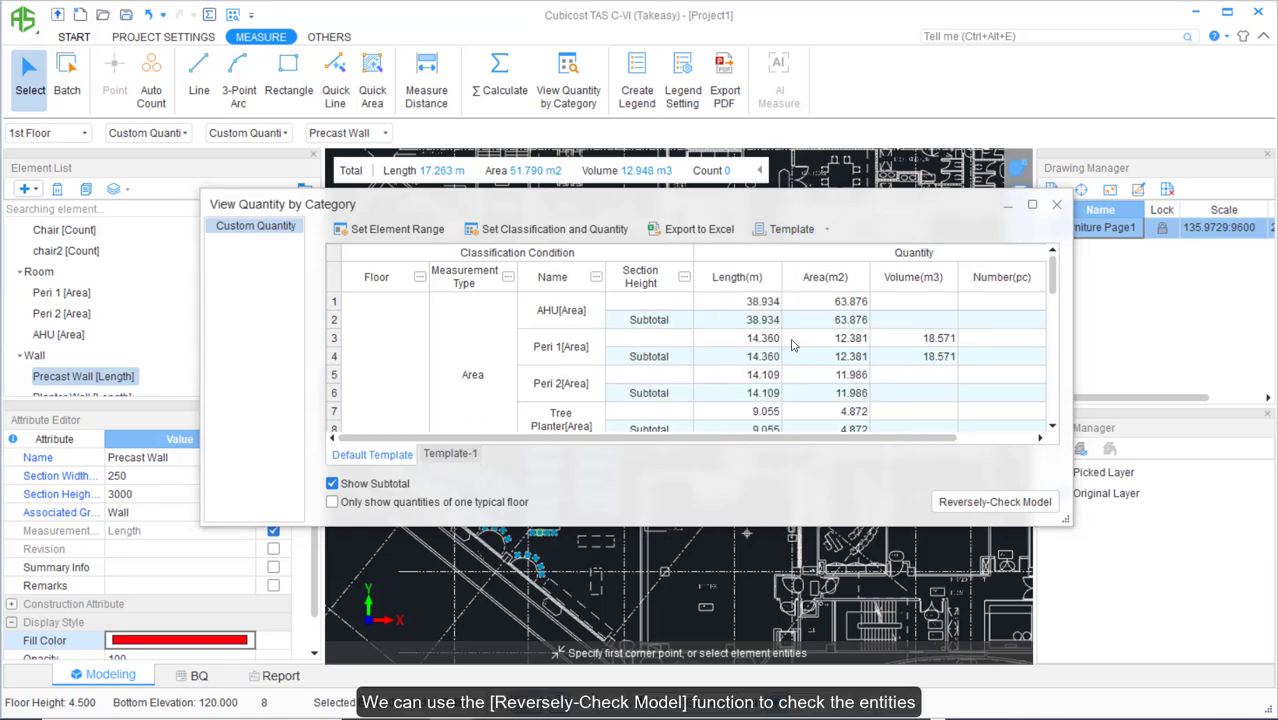
Reversely check the AHU length quantity against the model and move the check window off the highlighted room.
click(754, 307)
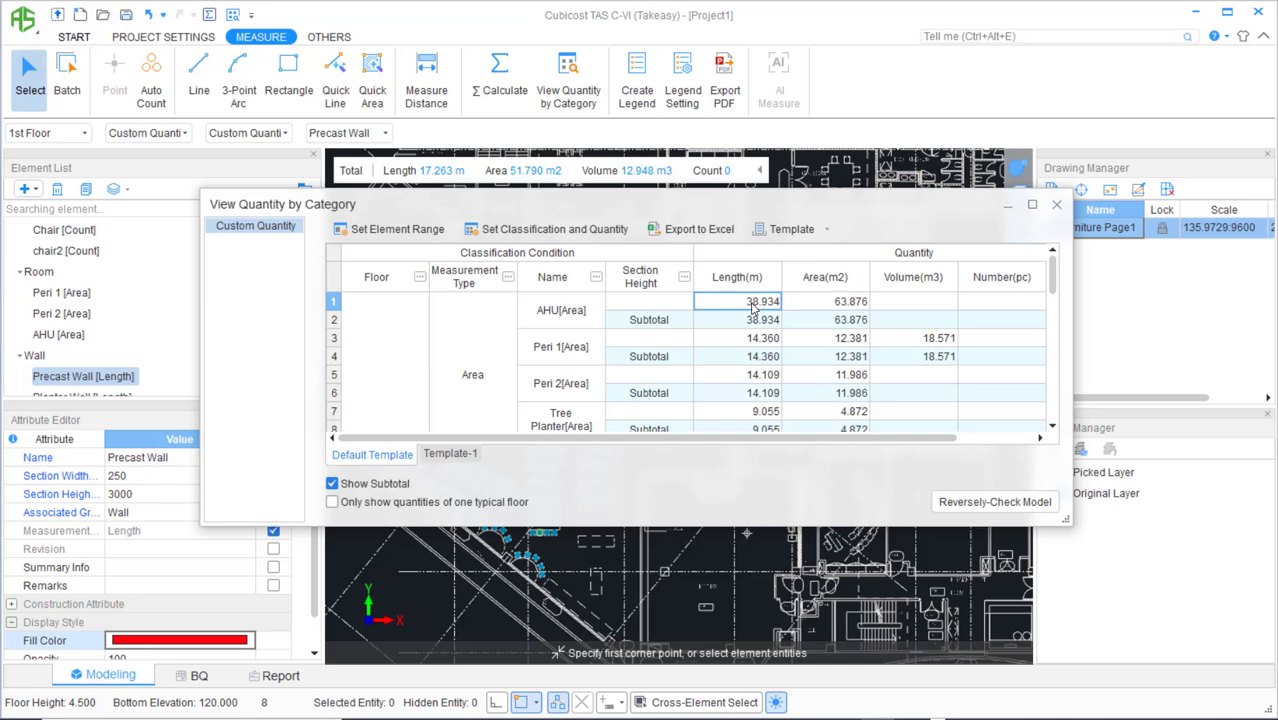
click(990, 502)
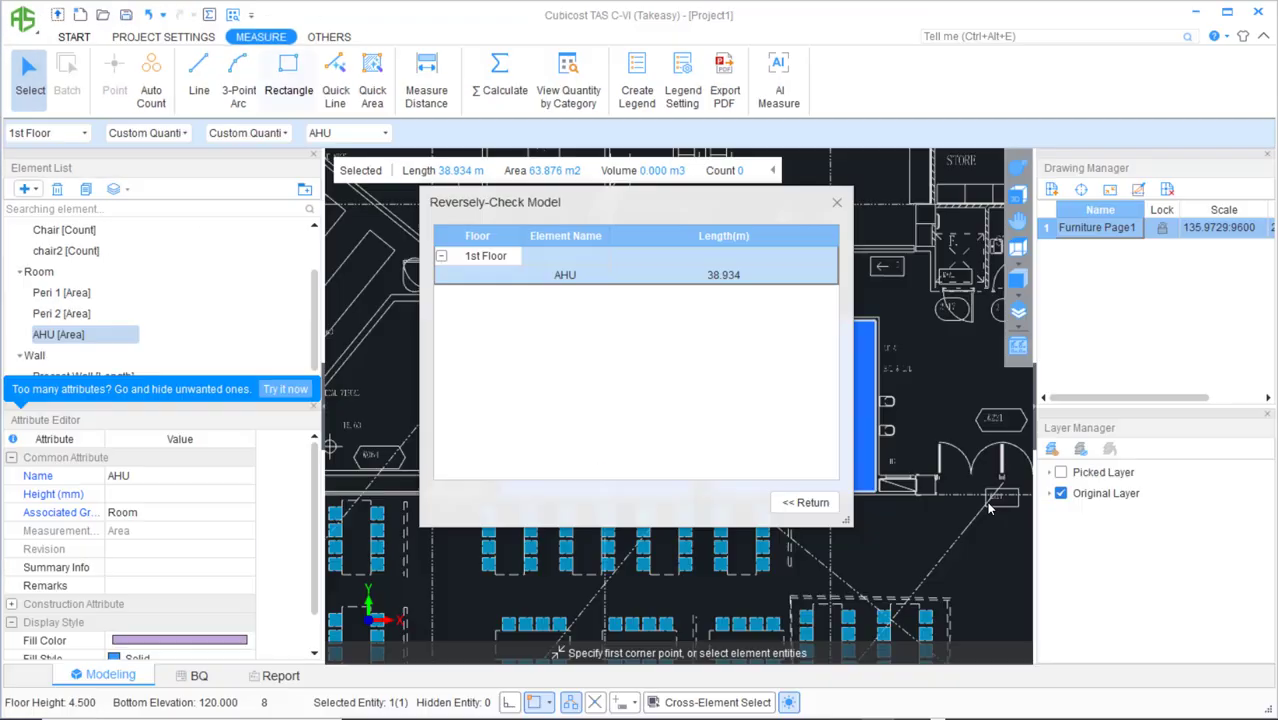
drag(669, 212, 351, 182)
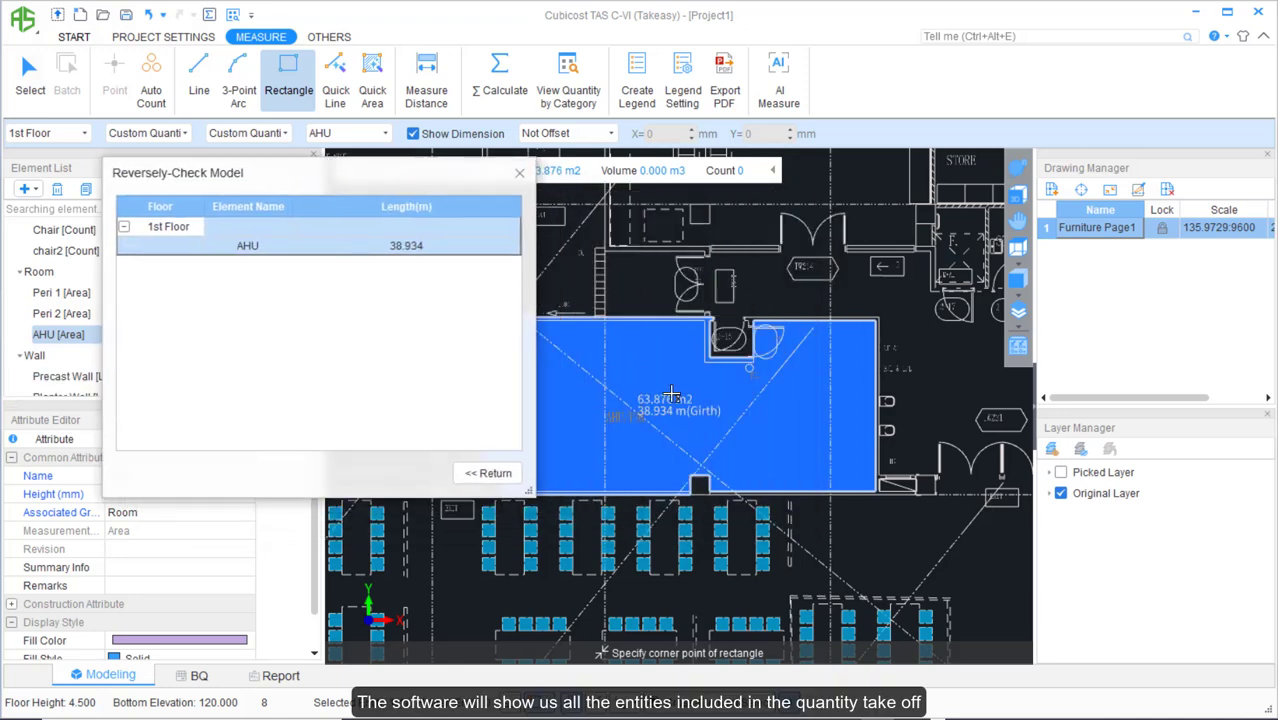